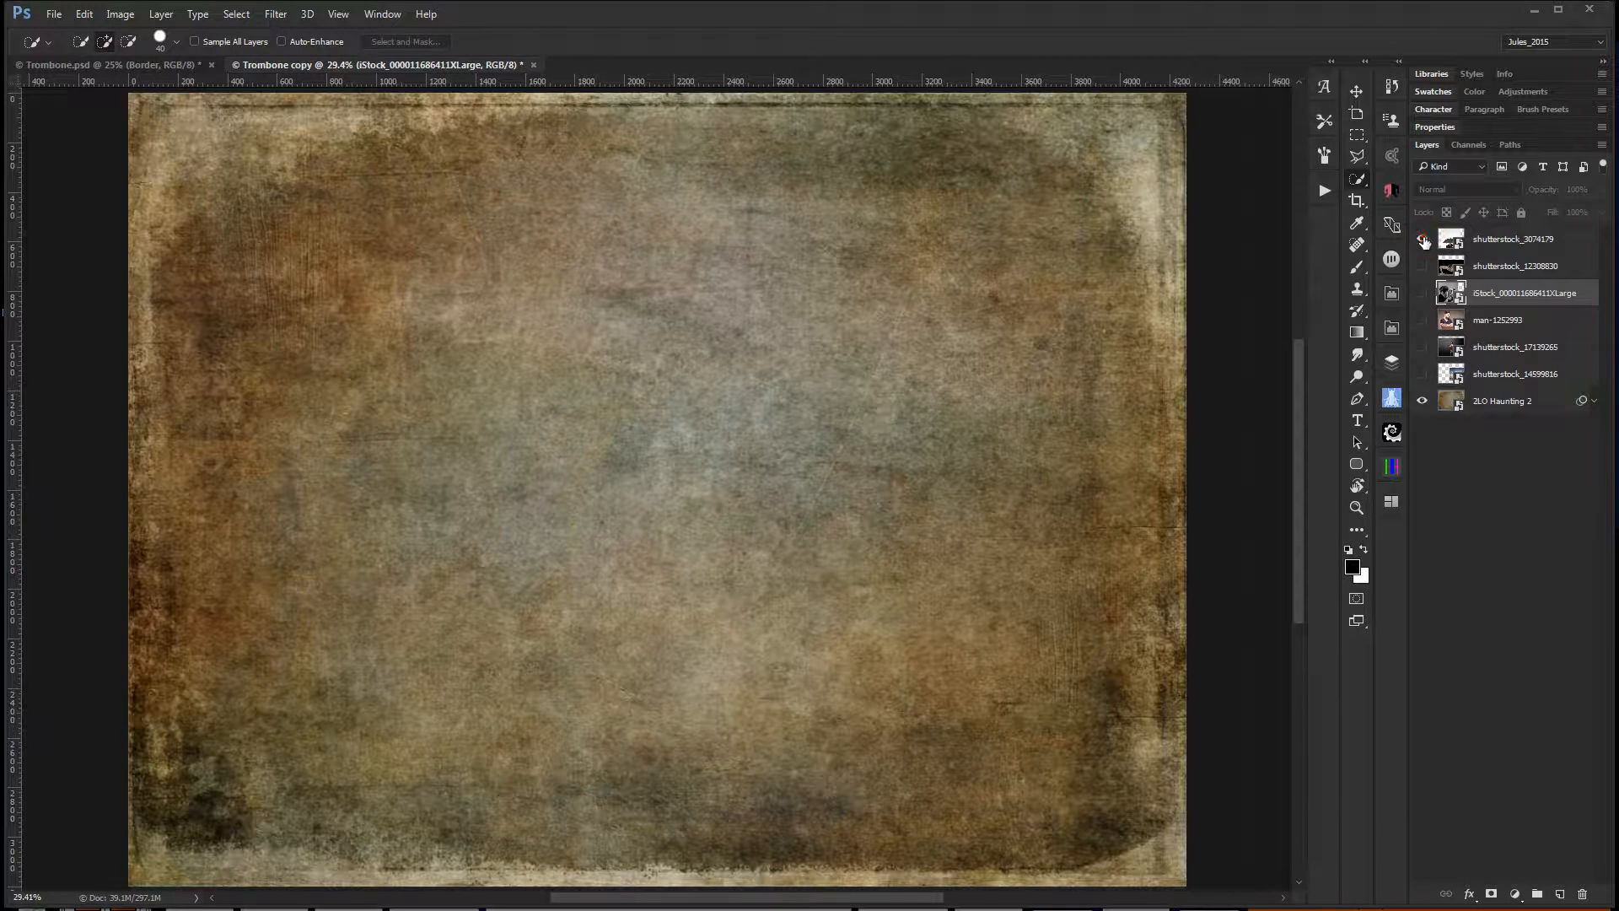
Show the shutterstock_3074179 umbrella layer and set its blend mode to Multiply.
click(1423, 239)
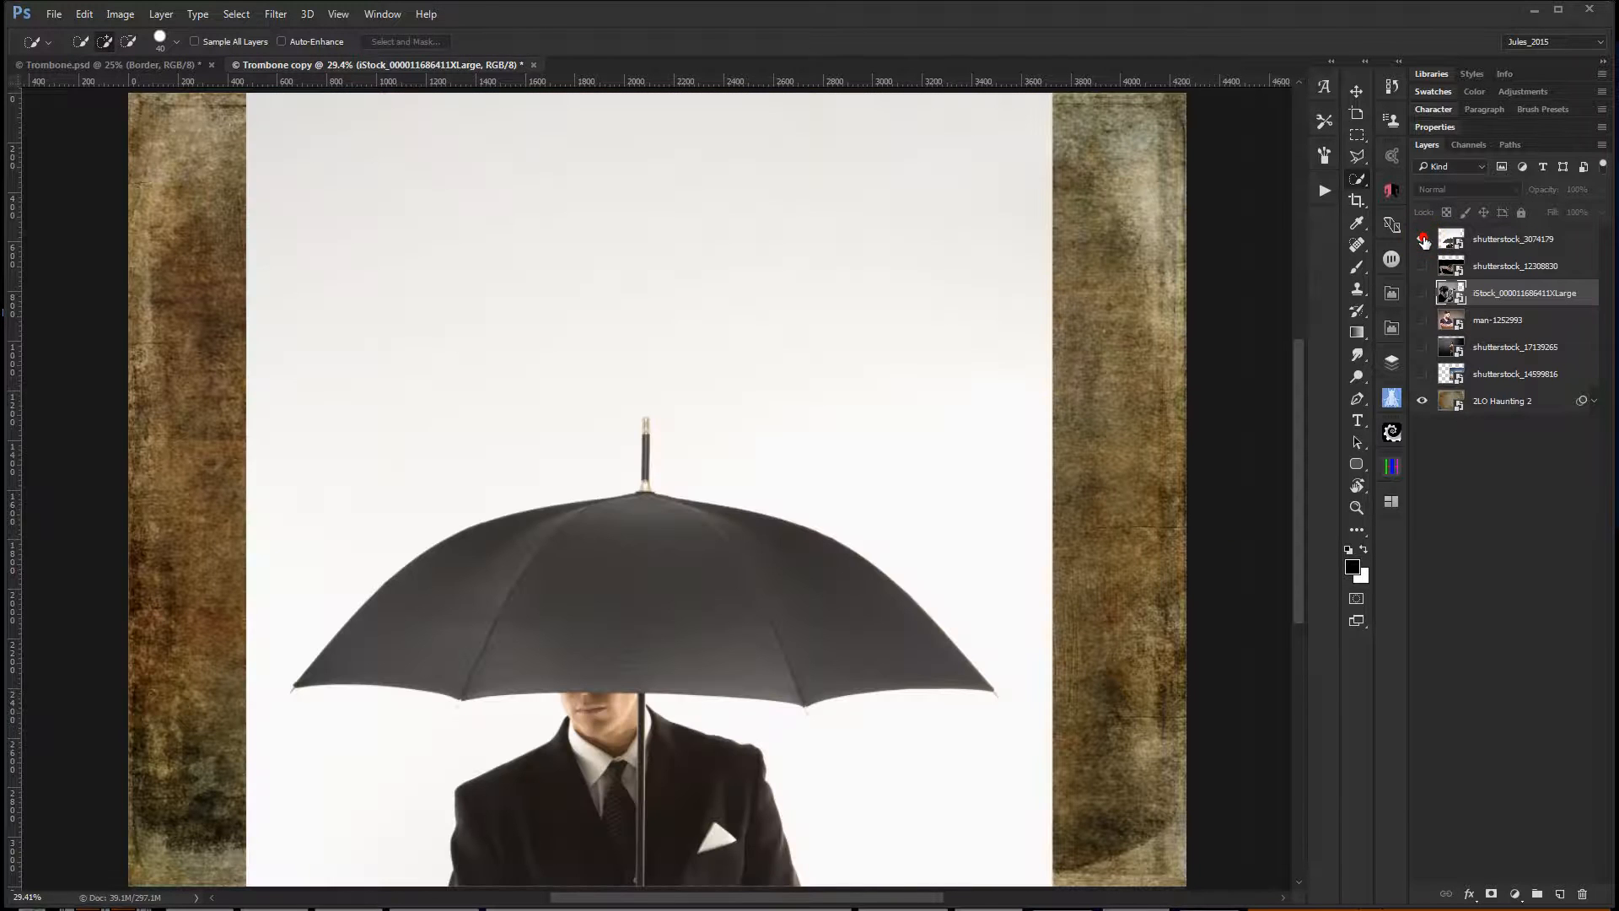
click(1522, 241)
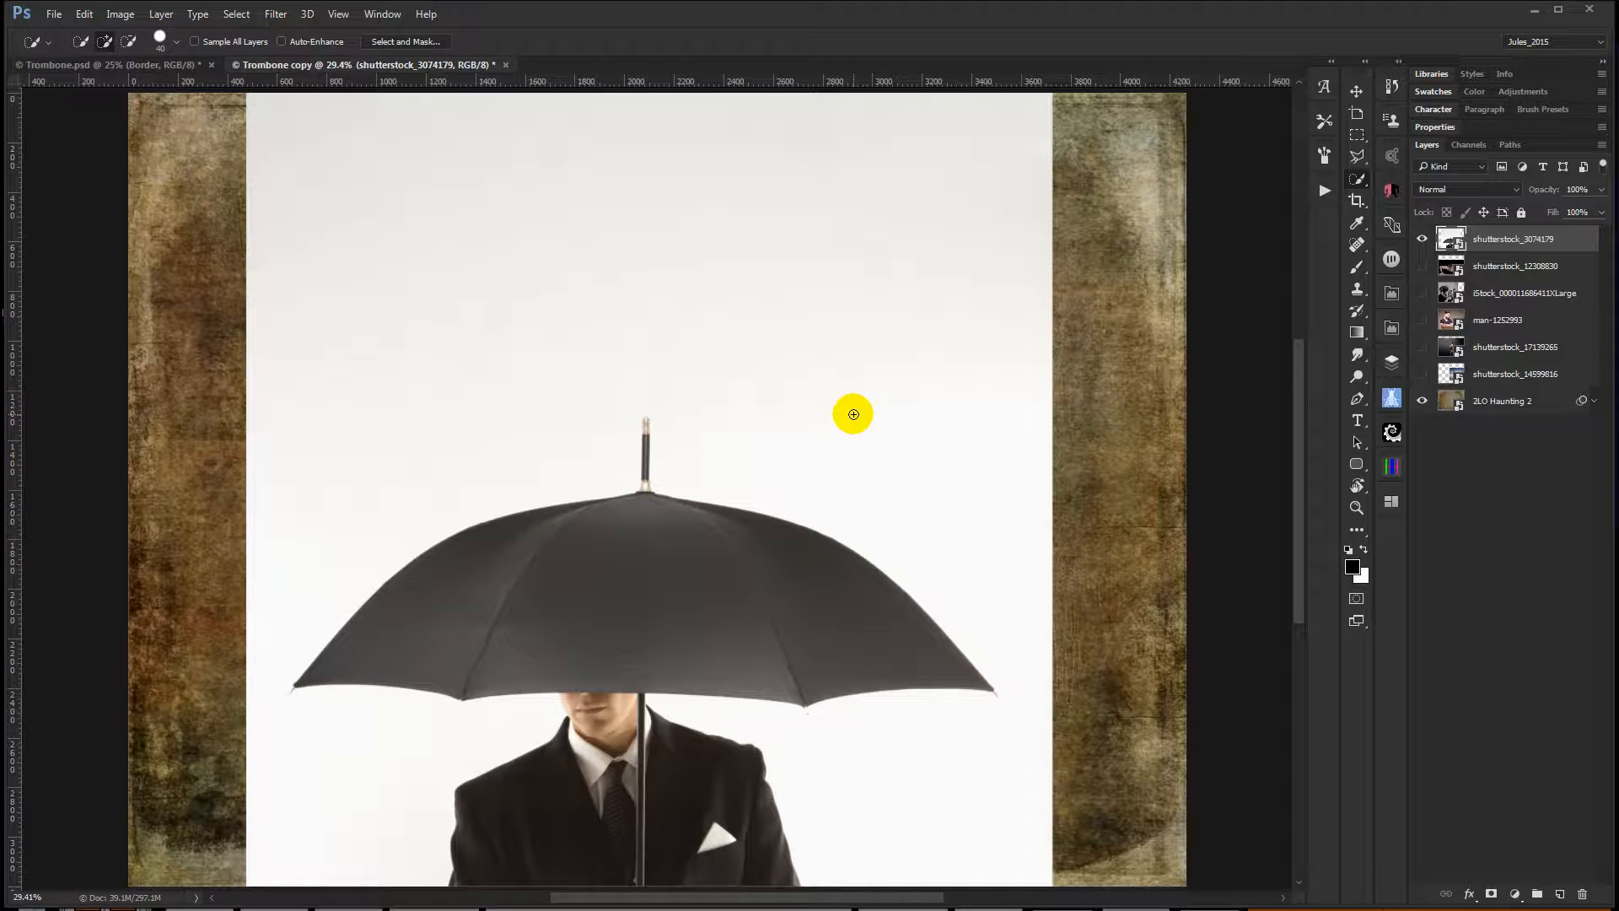
key(v)
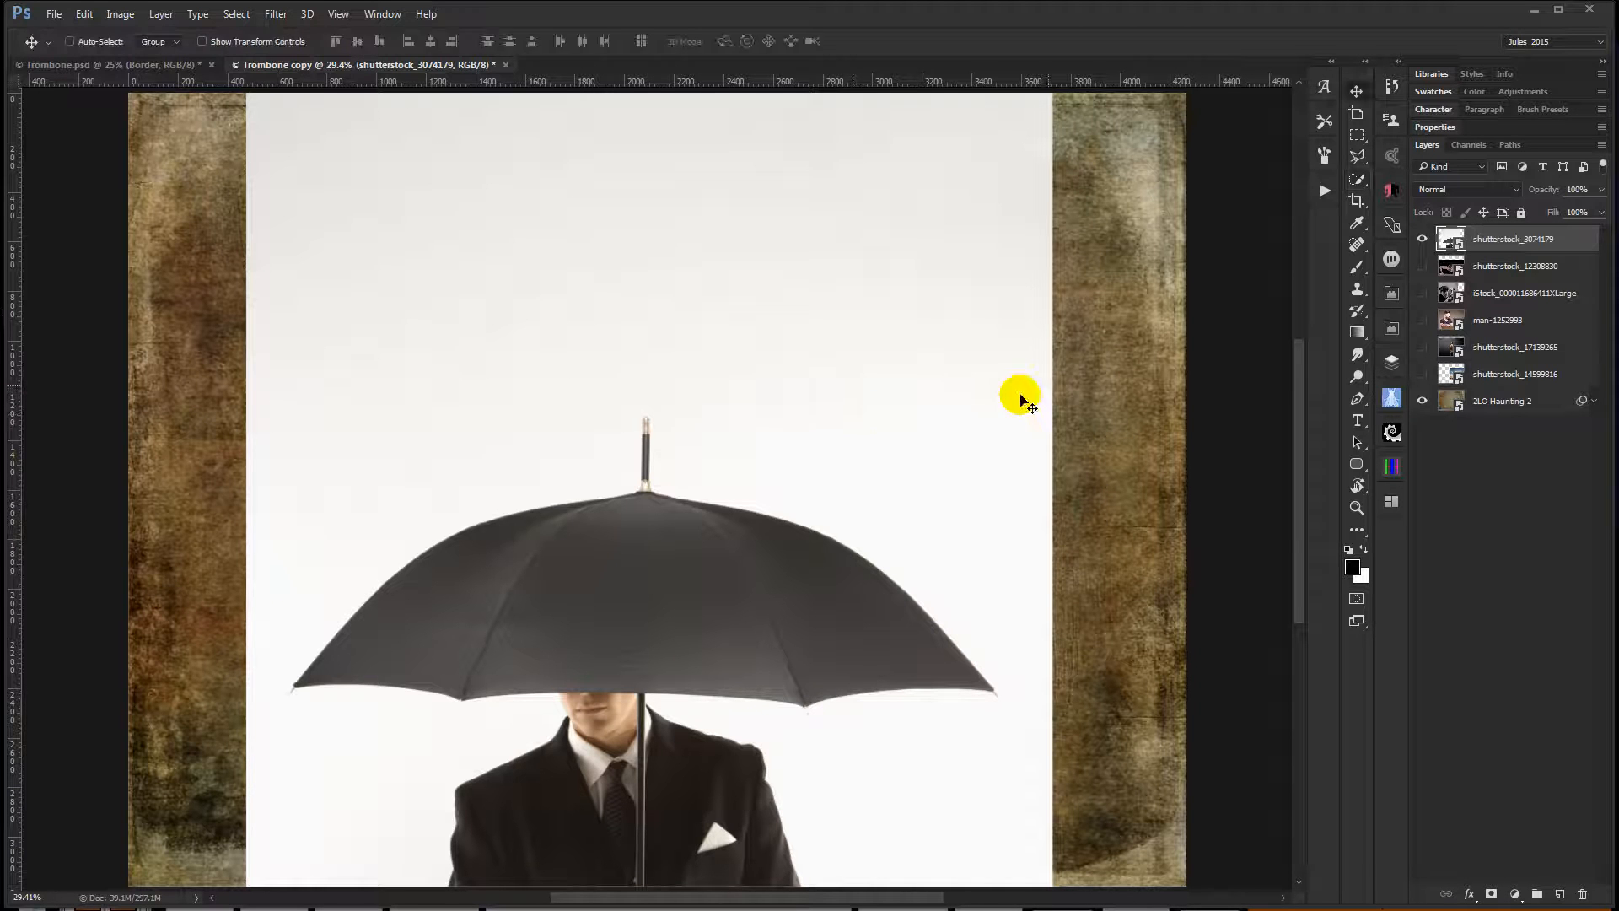
click(1473, 189)
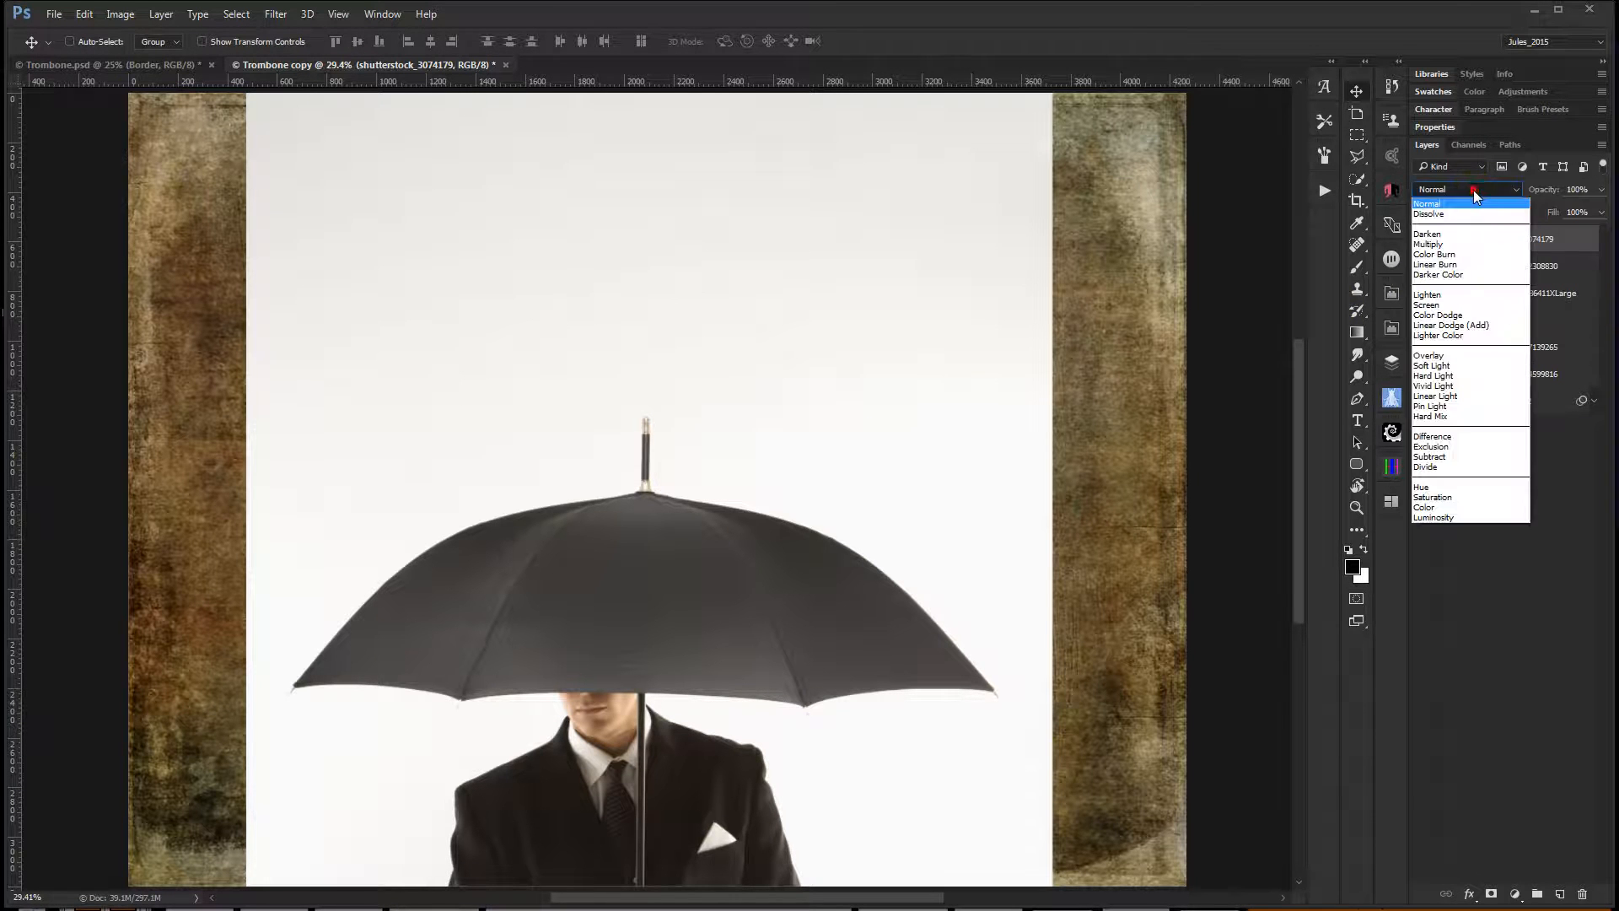
click(1458, 248)
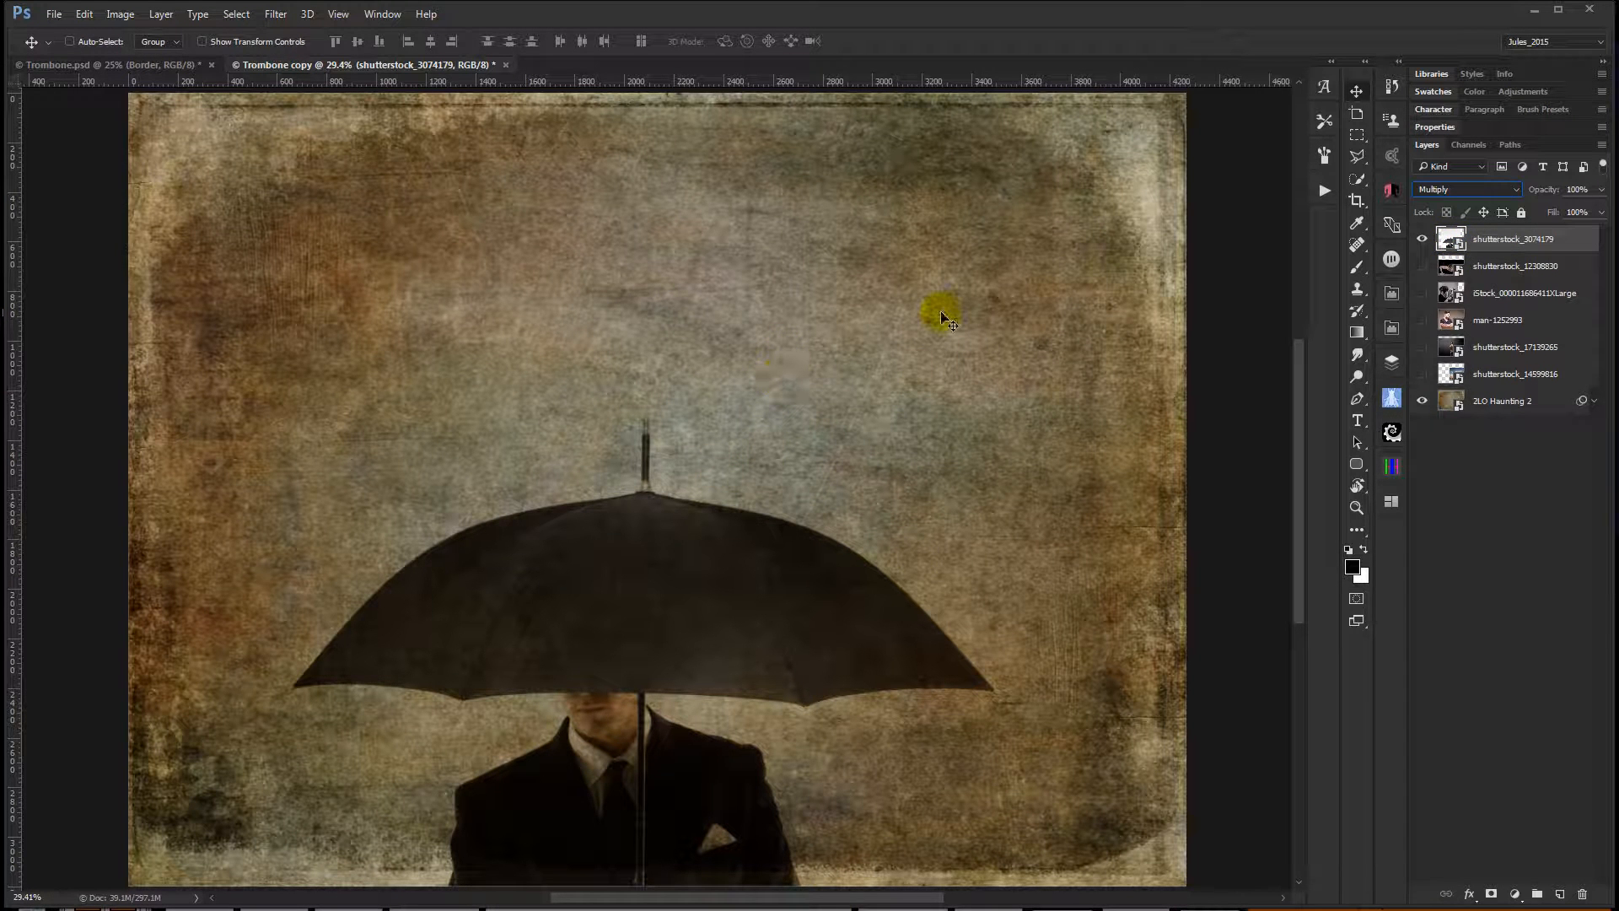
Try lower opacities on the umbrella photo layer, and return it to 100%.
click(1565, 240)
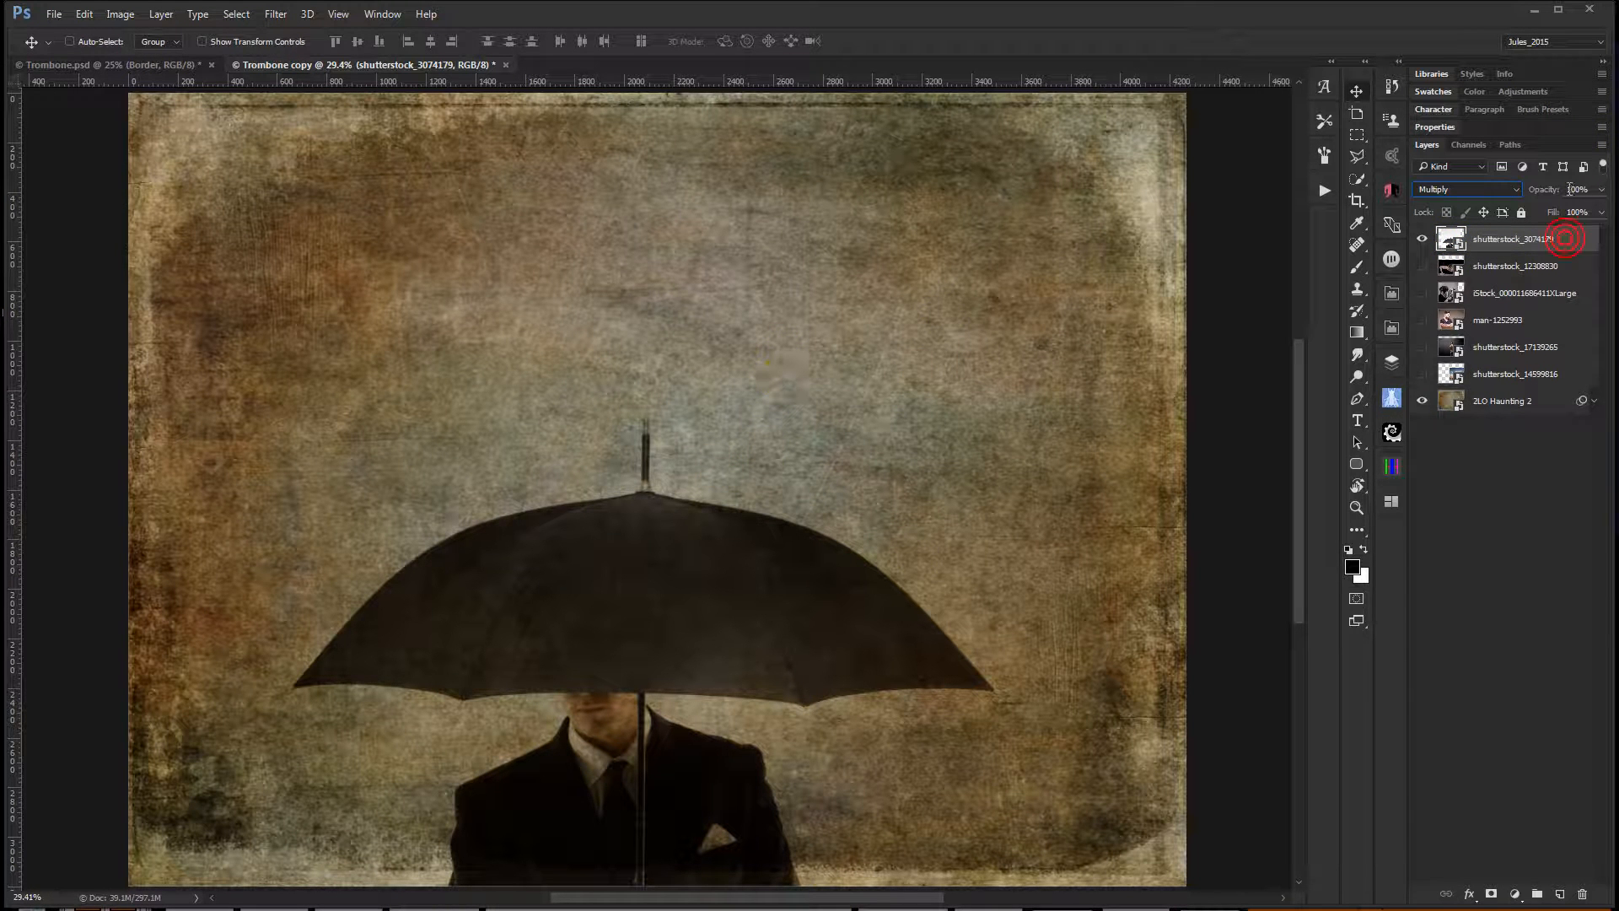
click(1572, 186)
key(shift+Down)
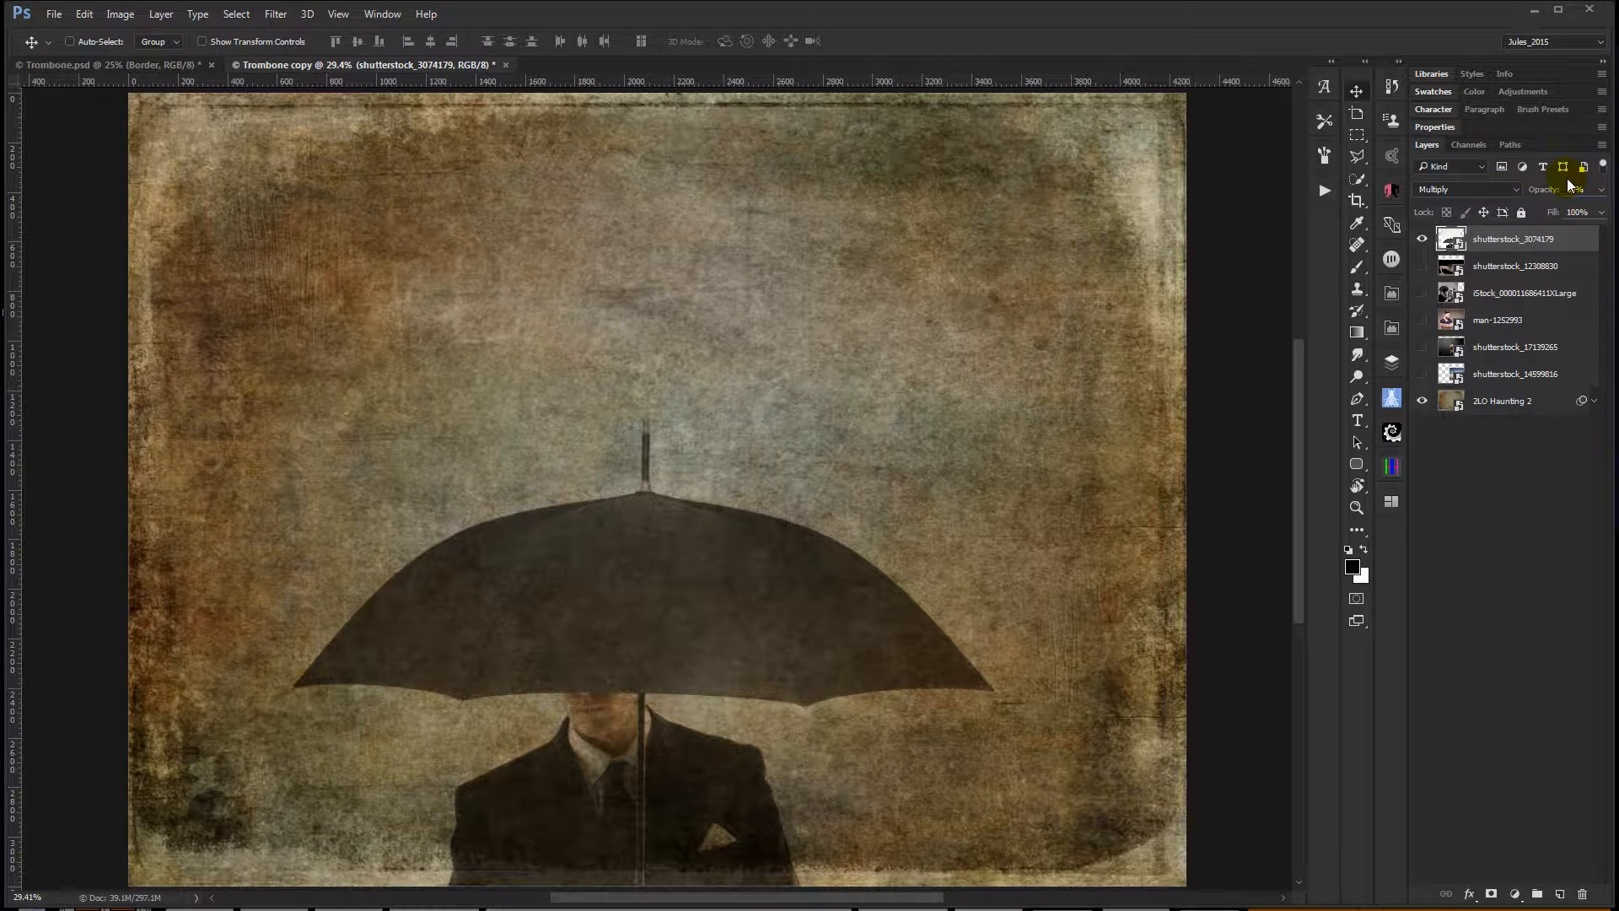
key(shift+Down)
key(shift+Up)
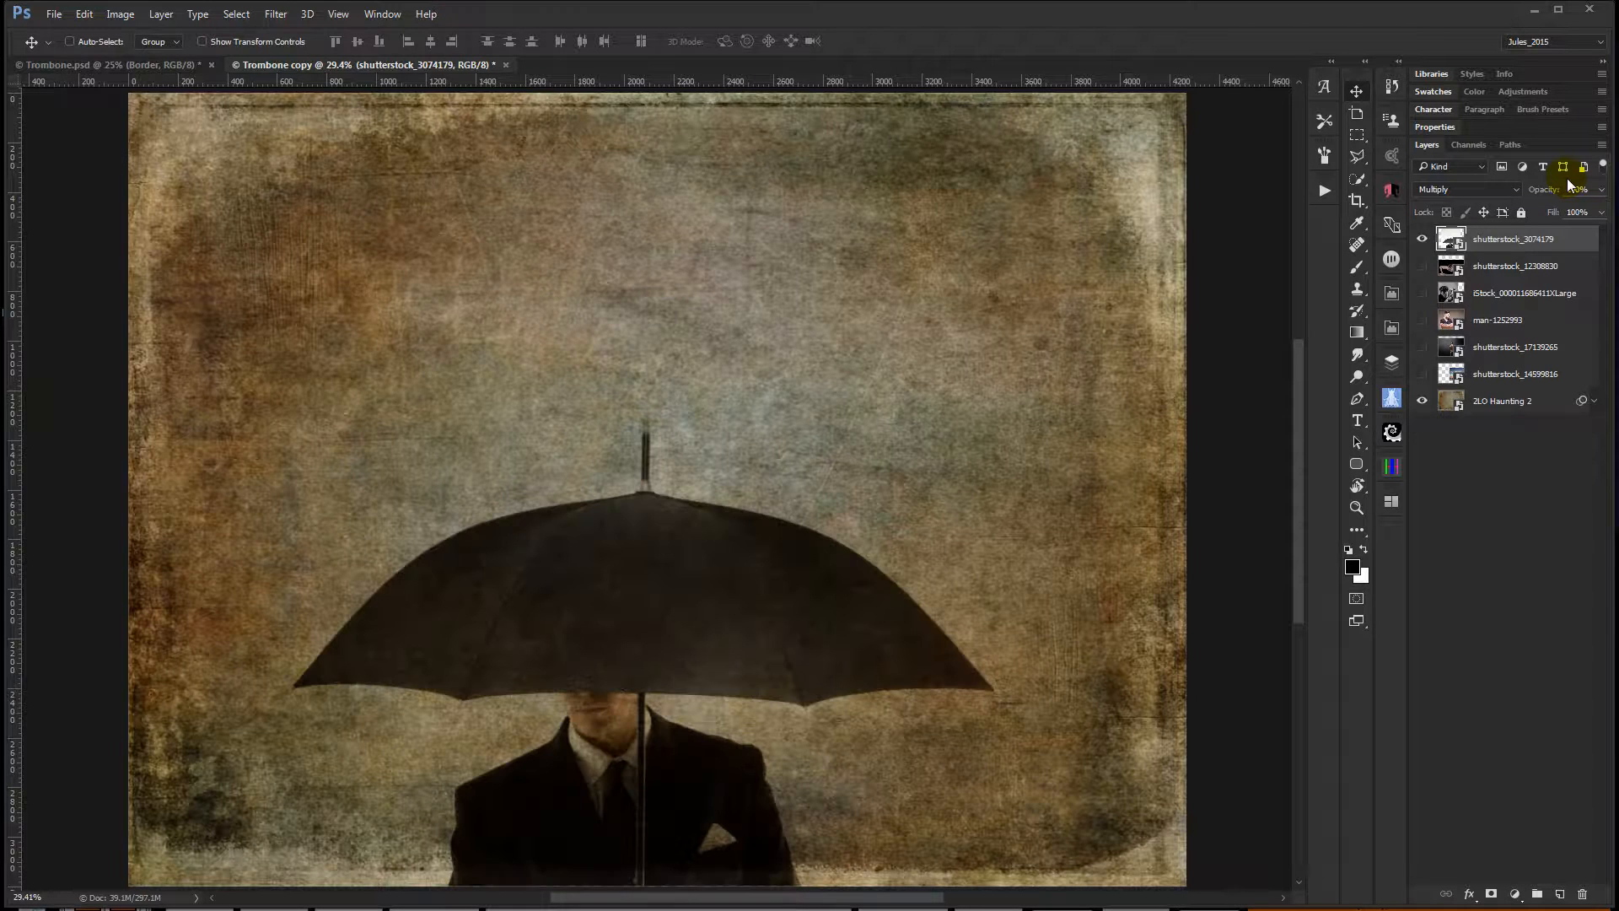
key(shift+Down)
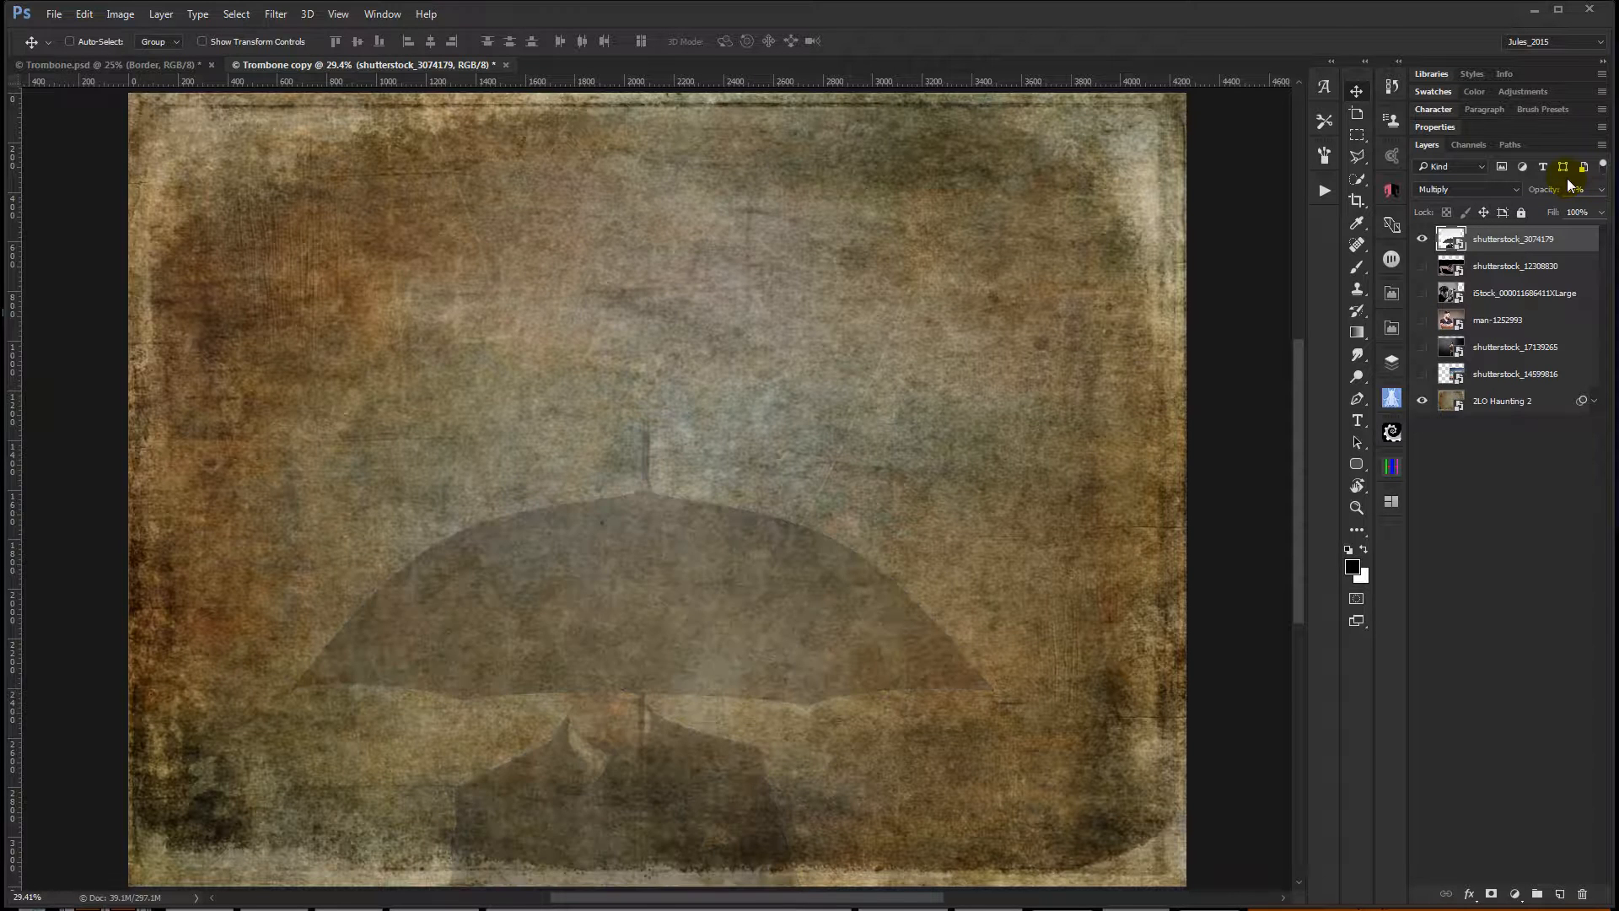
key(shift+Up)
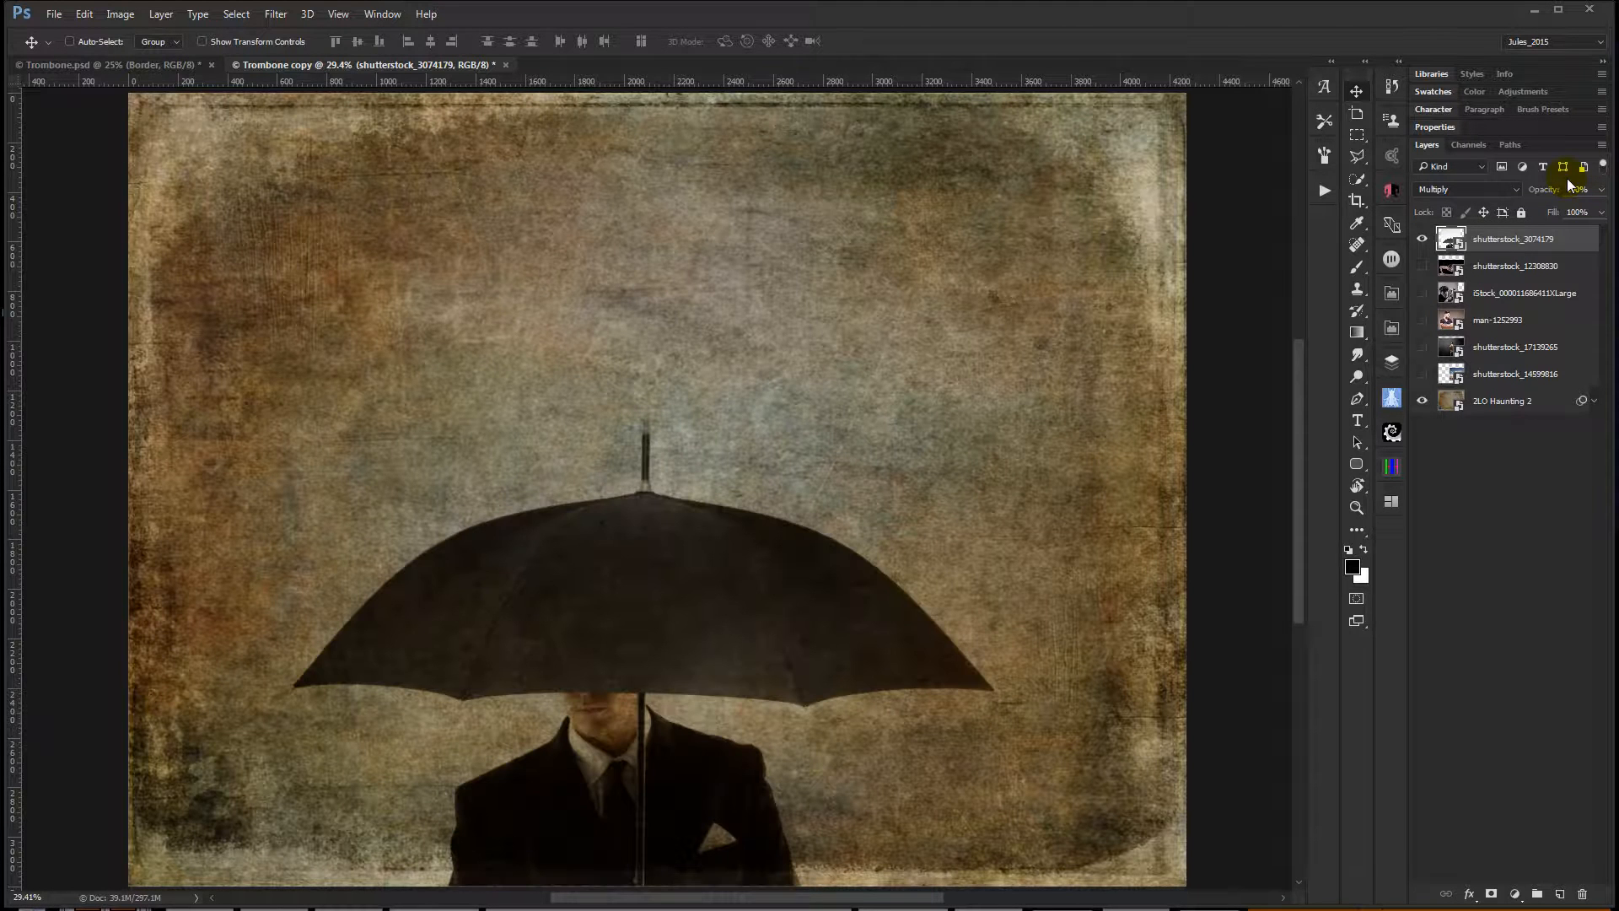
Compare the umbrella layer in Normal blend mode with Multiply, and leave it on Multiply.
click(1474, 190)
click(1471, 201)
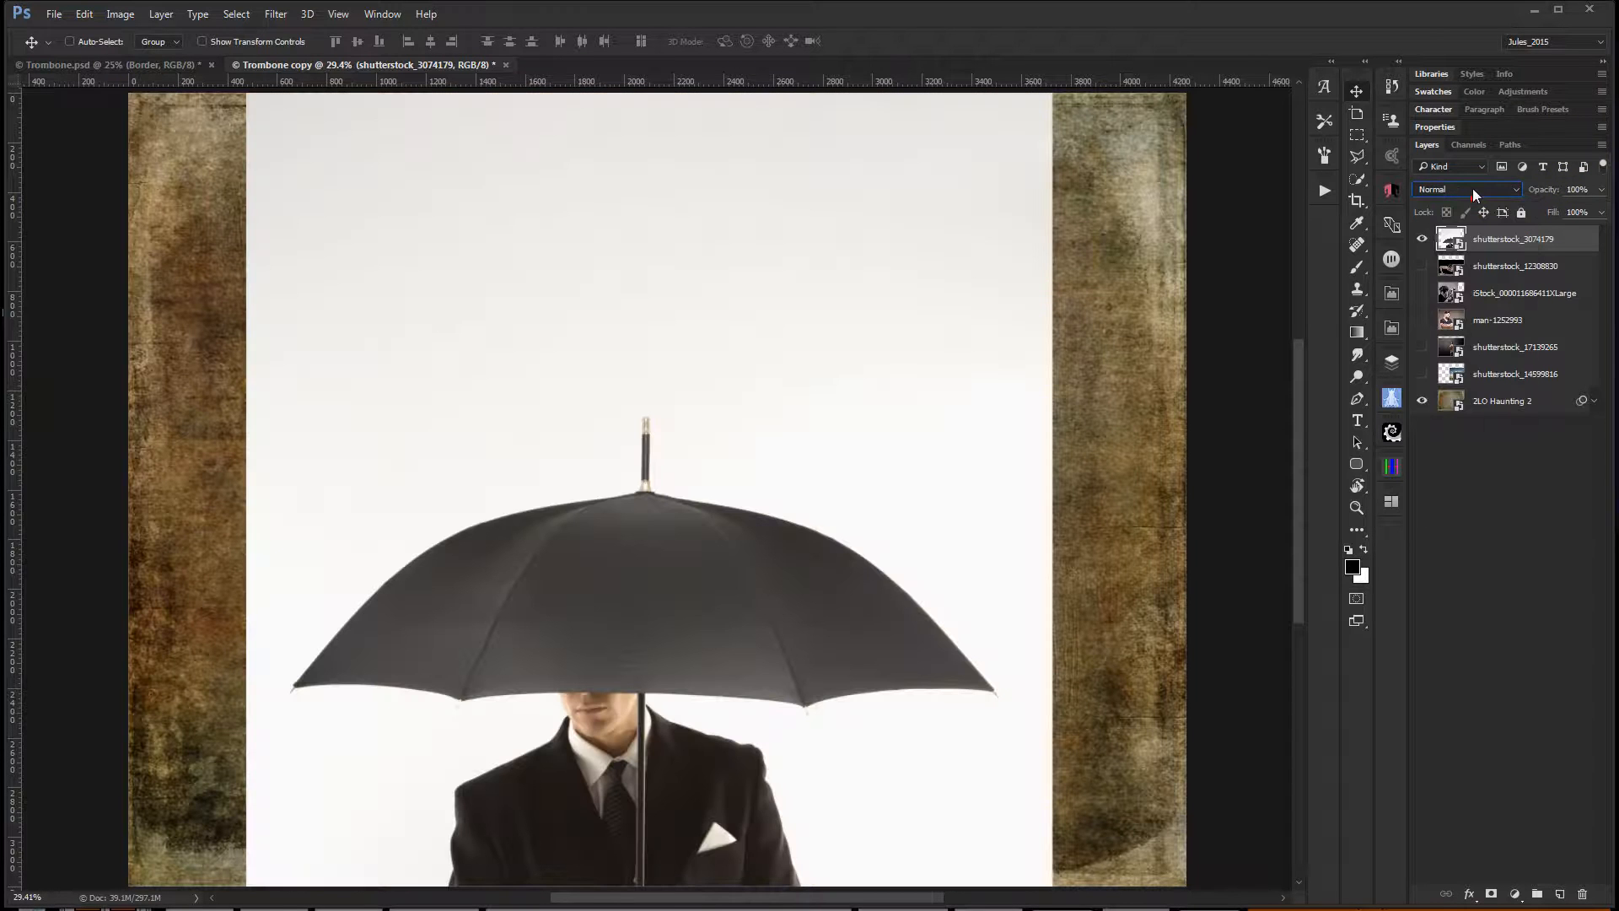
click(1472, 189)
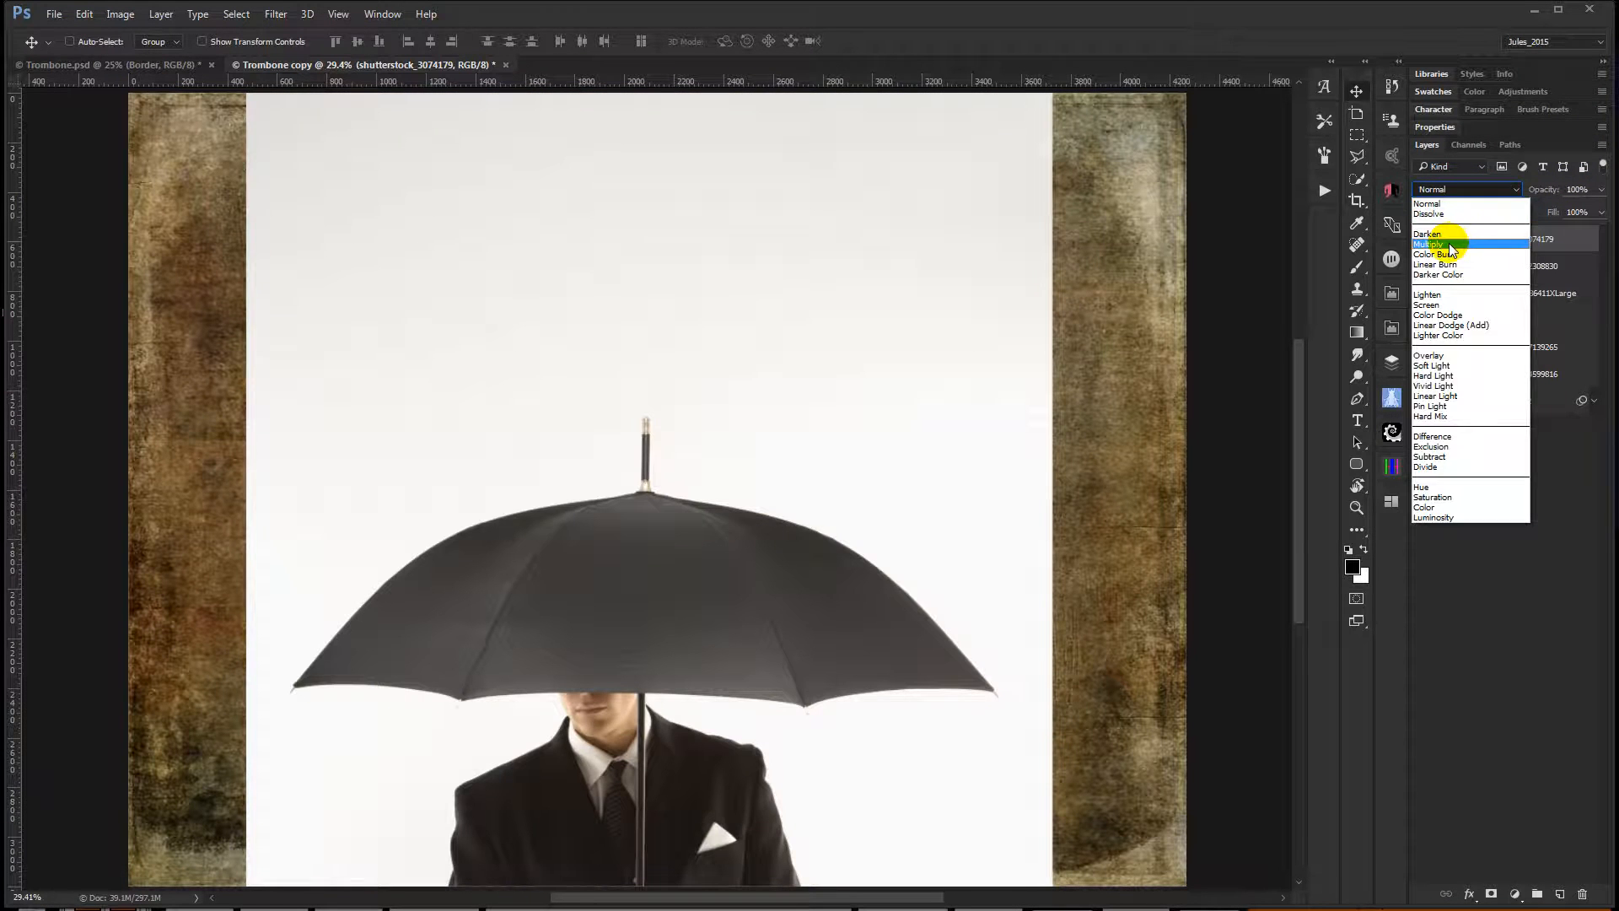
click(1450, 245)
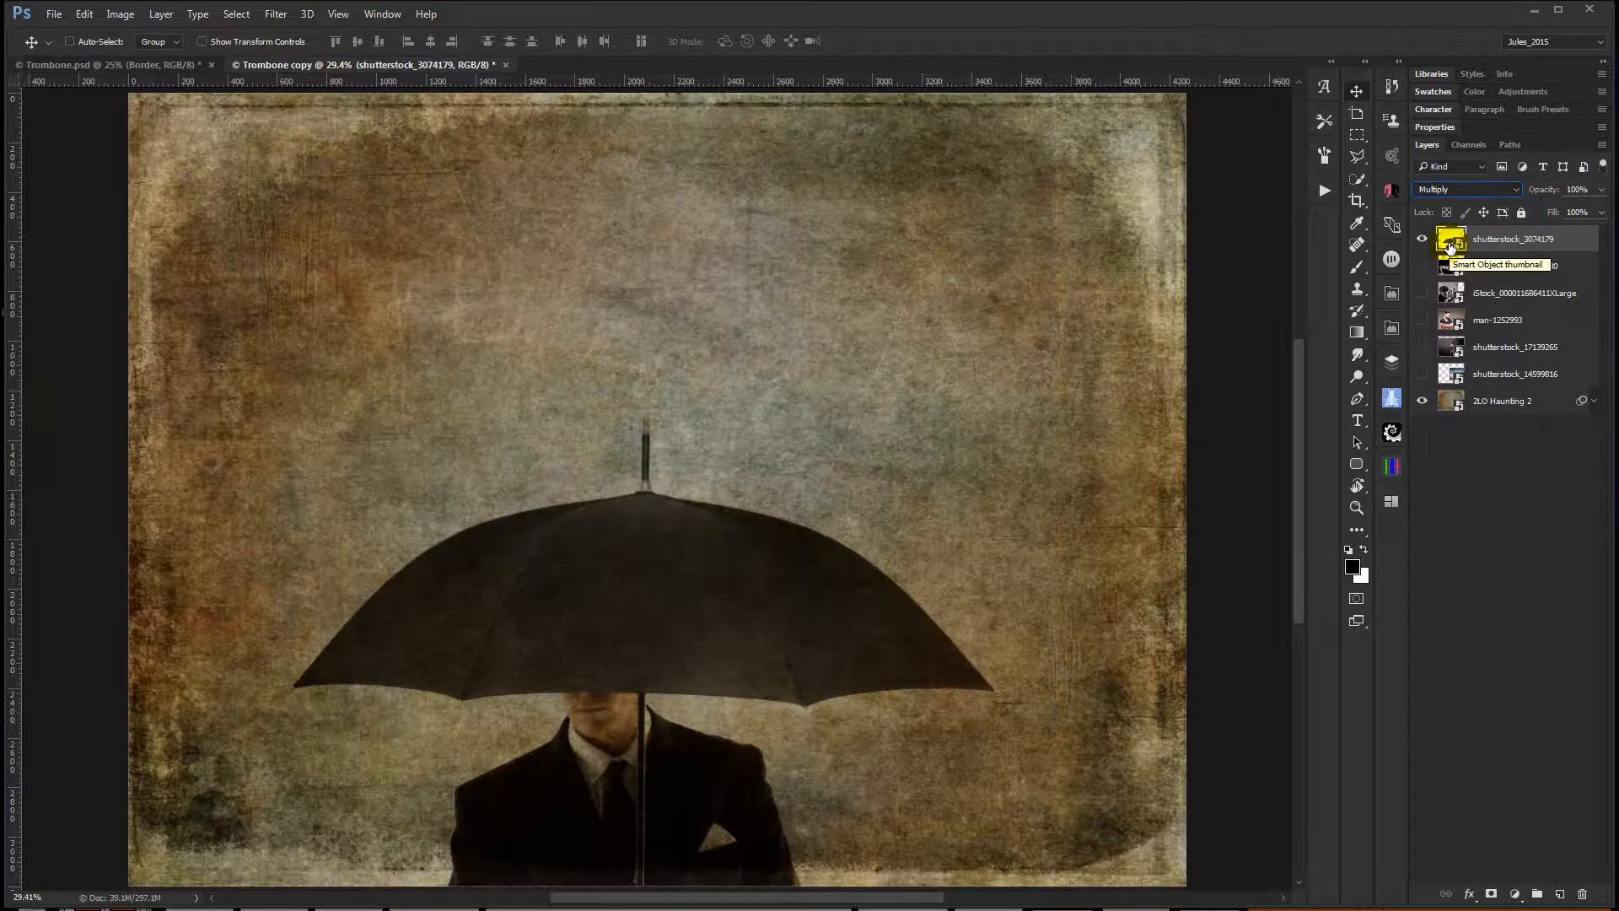
Hide the umbrella layer, show the shutterstock_12308830 push-up layer, and set its blend mode to Screen.
click(1421, 239)
click(1422, 265)
click(1496, 268)
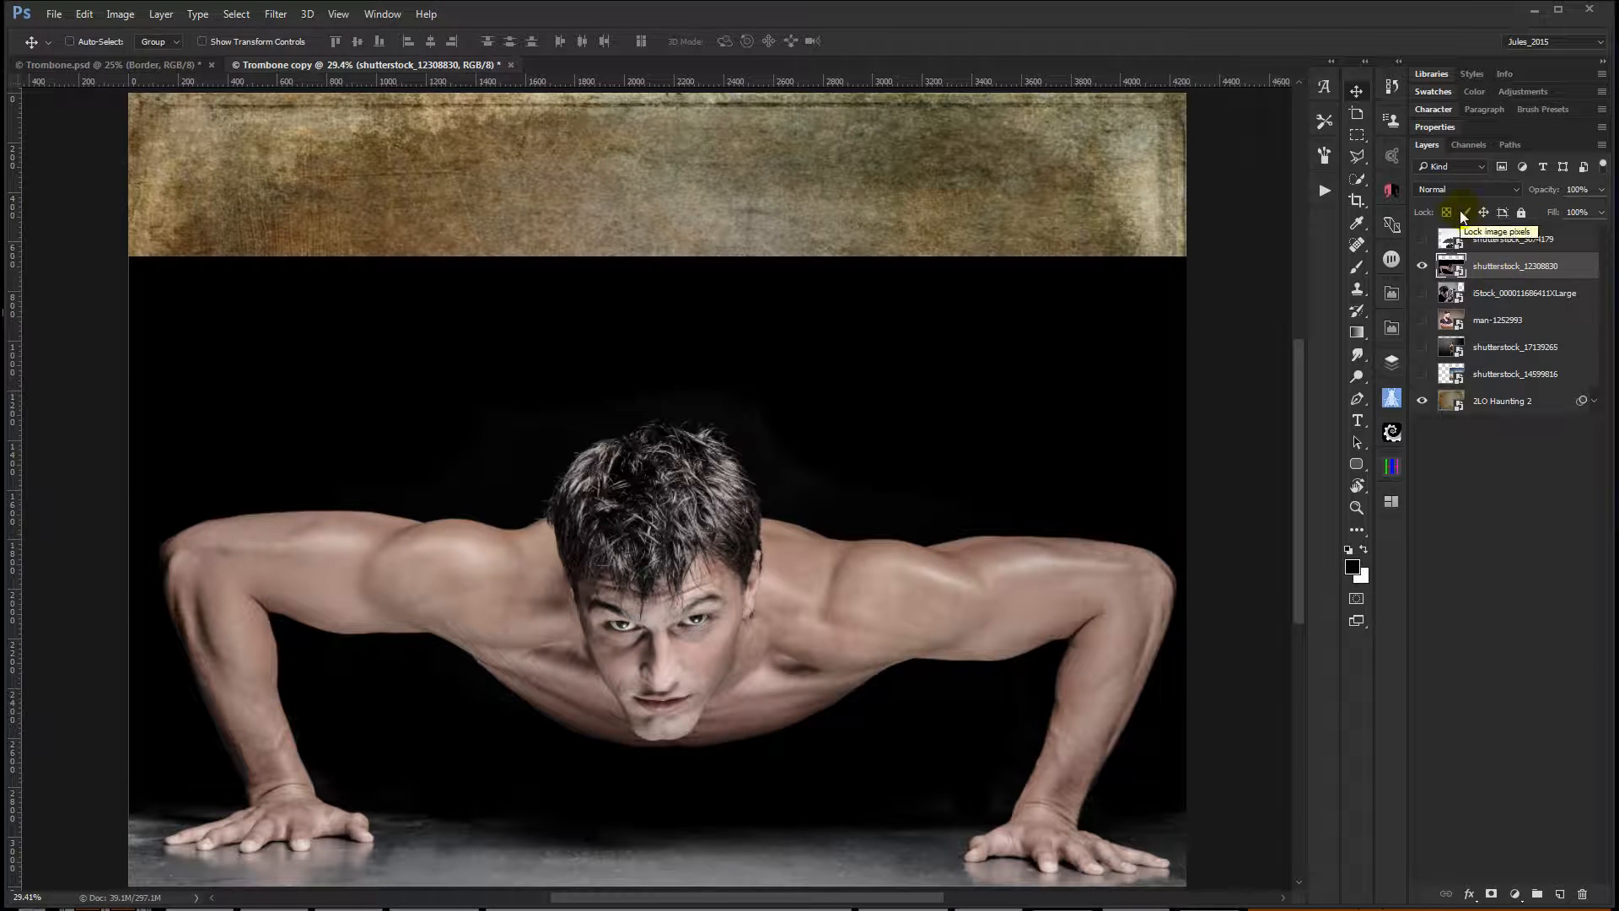
click(1454, 189)
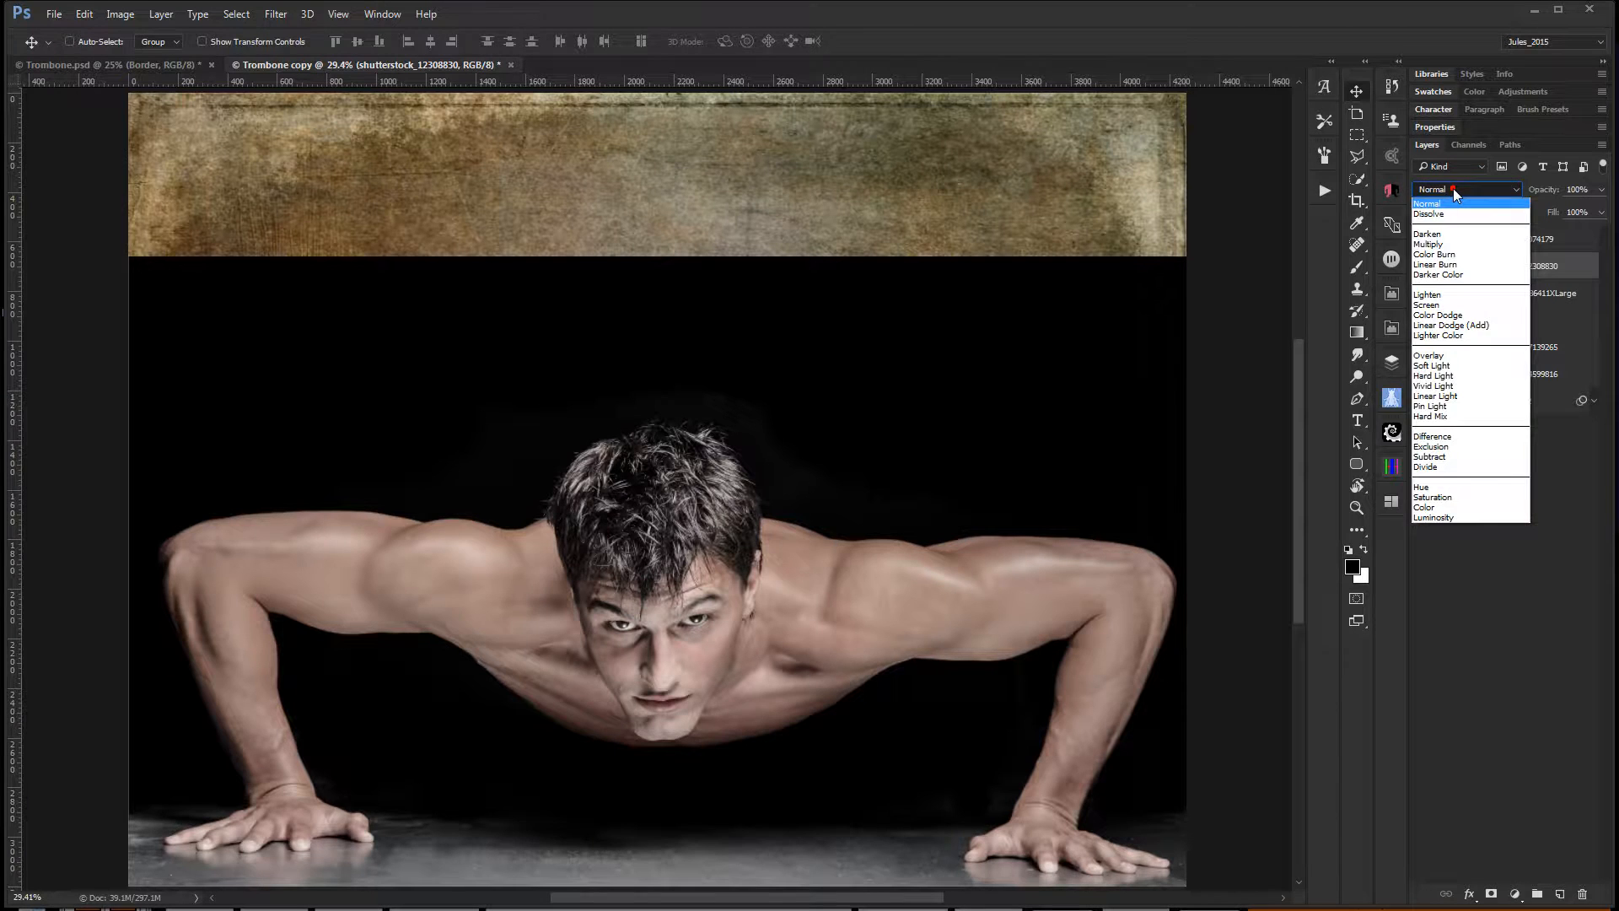
click(1433, 305)
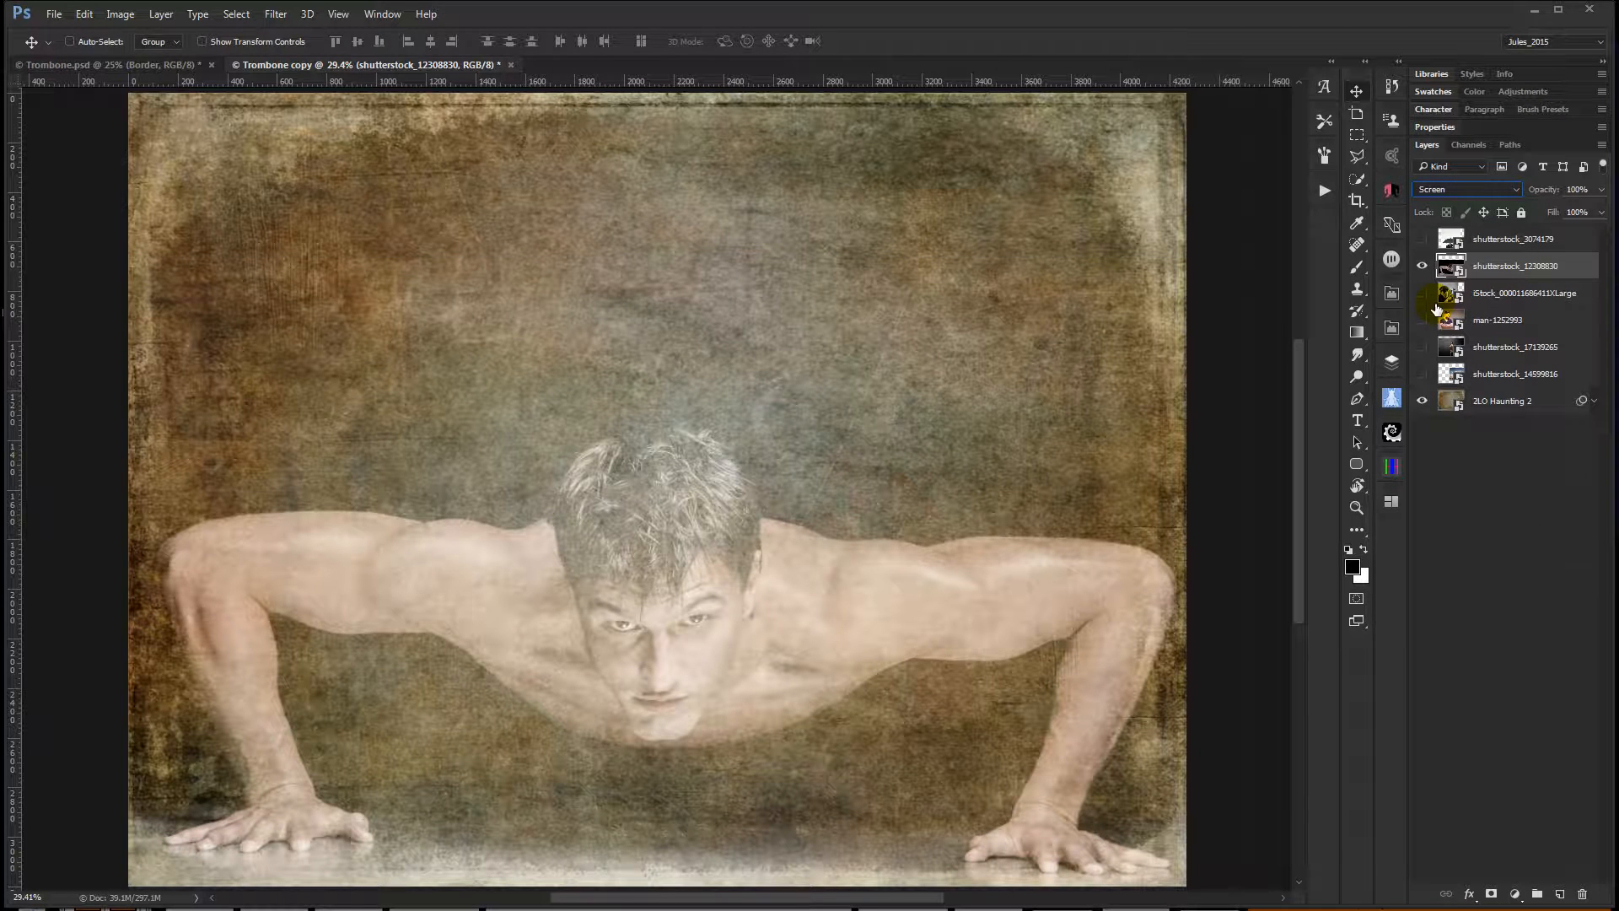
Duplicate the push-up photo layer, set the copy's opacity to 30%, and delete the copy.
click(1577, 270)
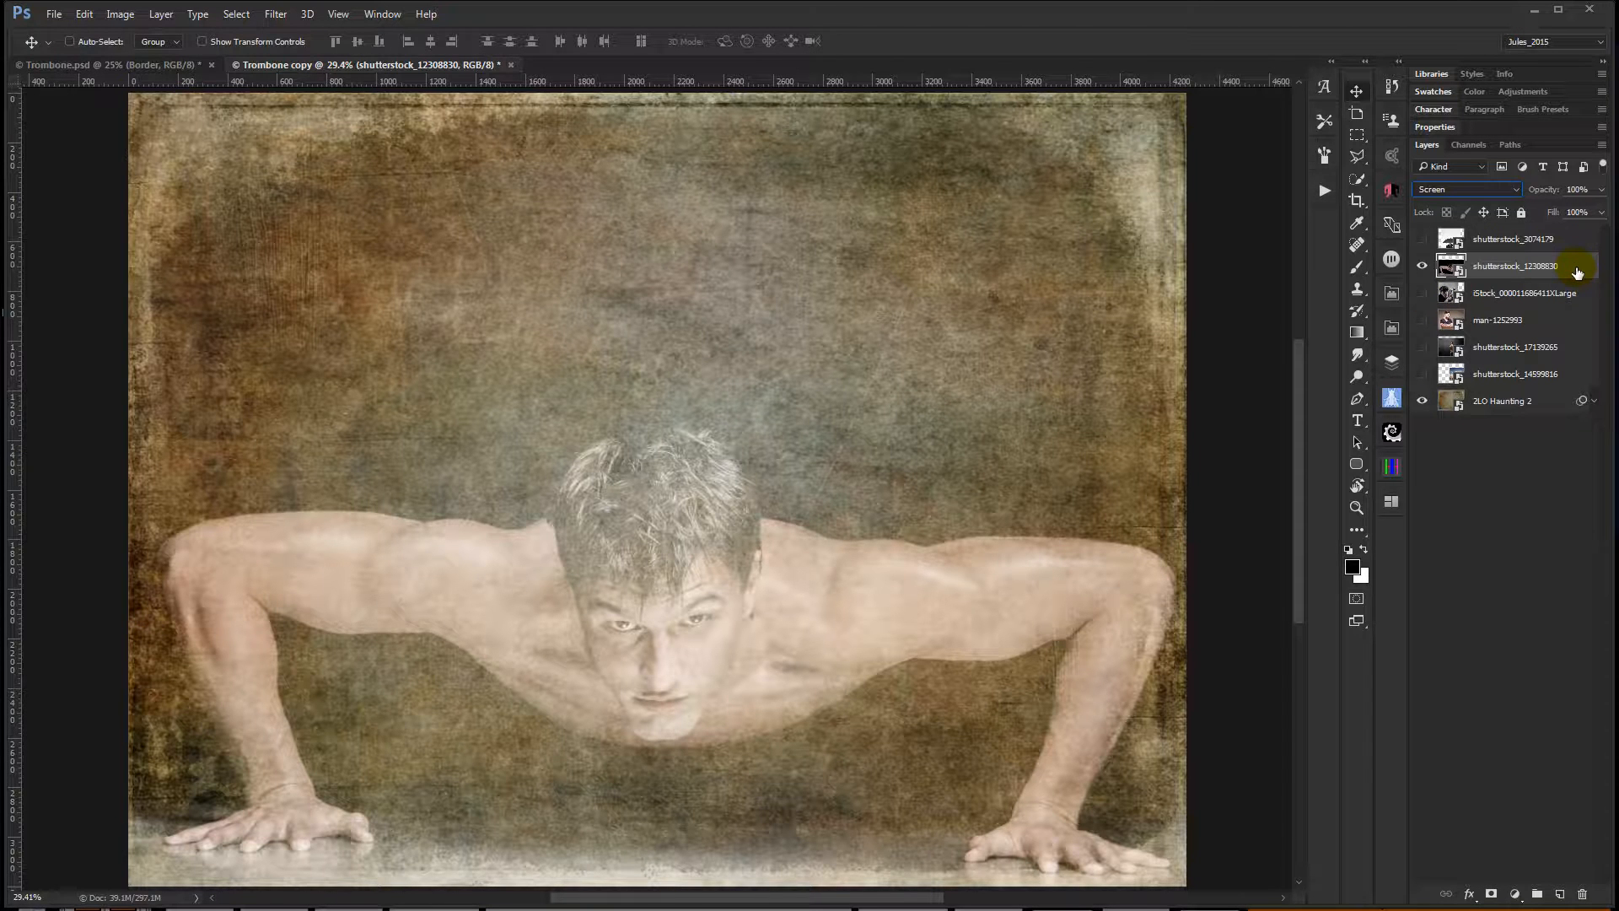
key(ctrl)
key(ctrl+j)
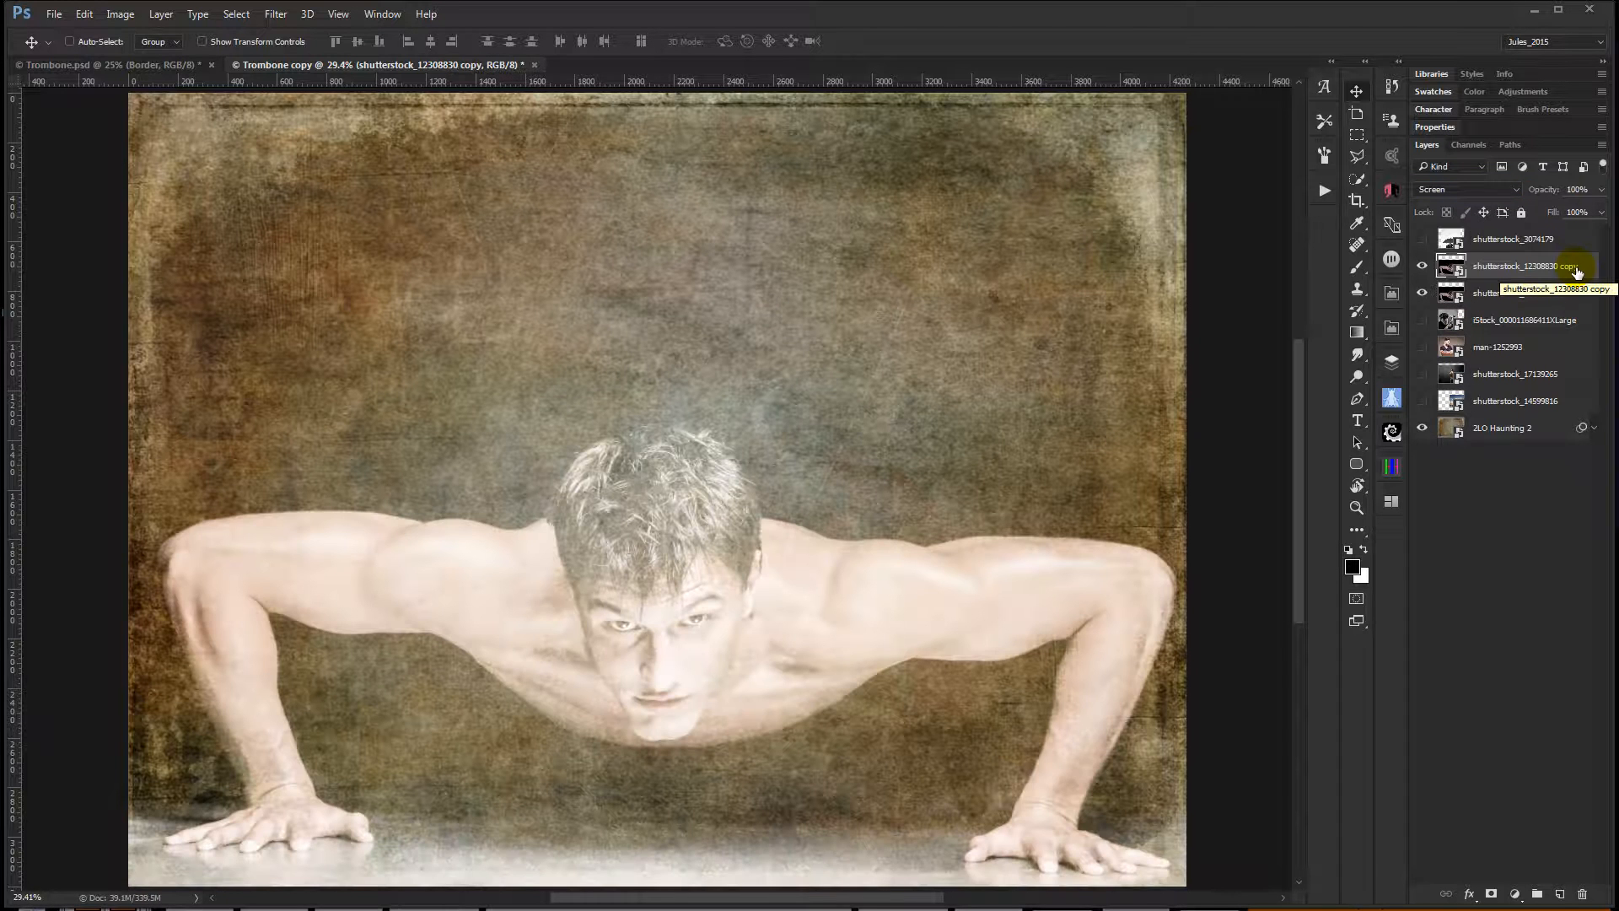
click(1576, 189)
text(30)
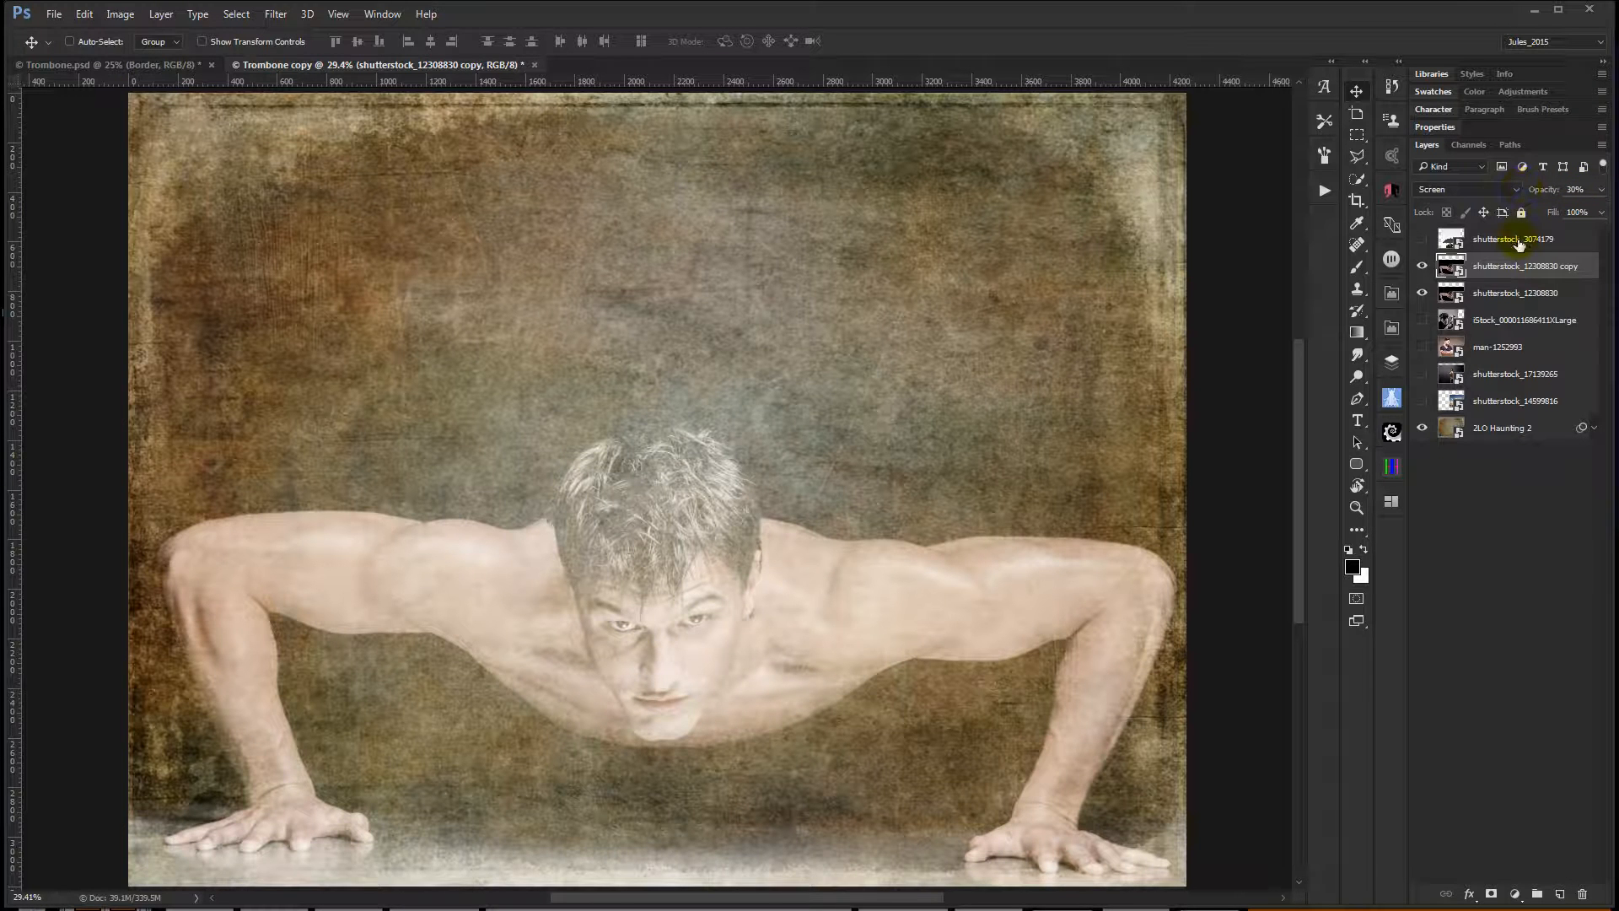
key(Delete)
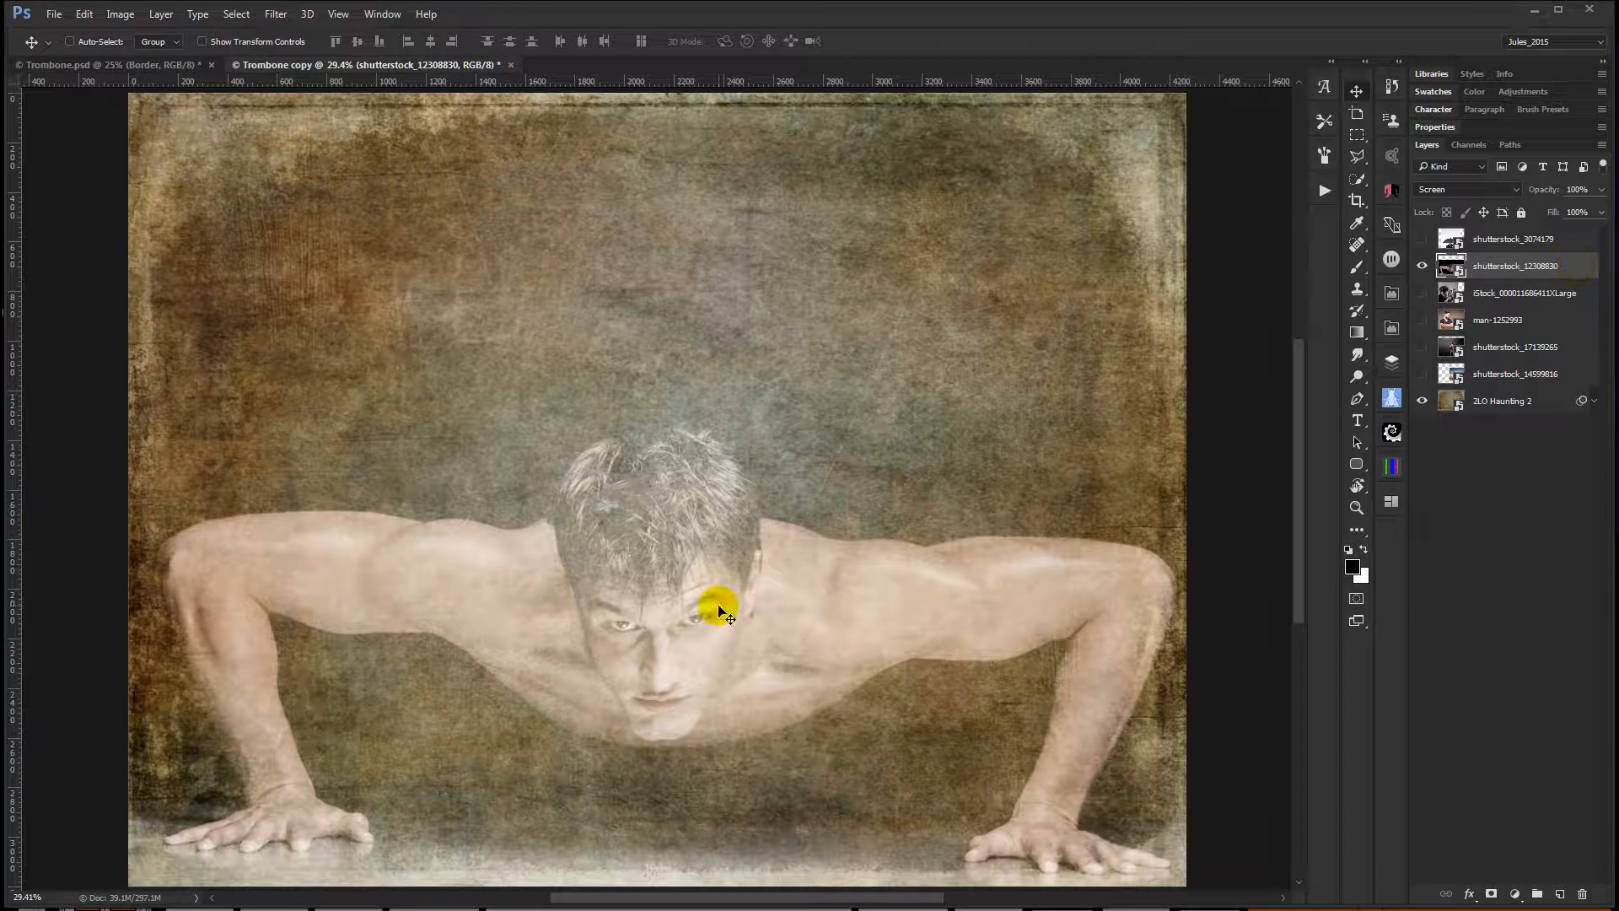
View the Trombone.psd poster, return to Trombone copy, and compare the push-up layer in Normal and Screen blend modes.
click(159, 64)
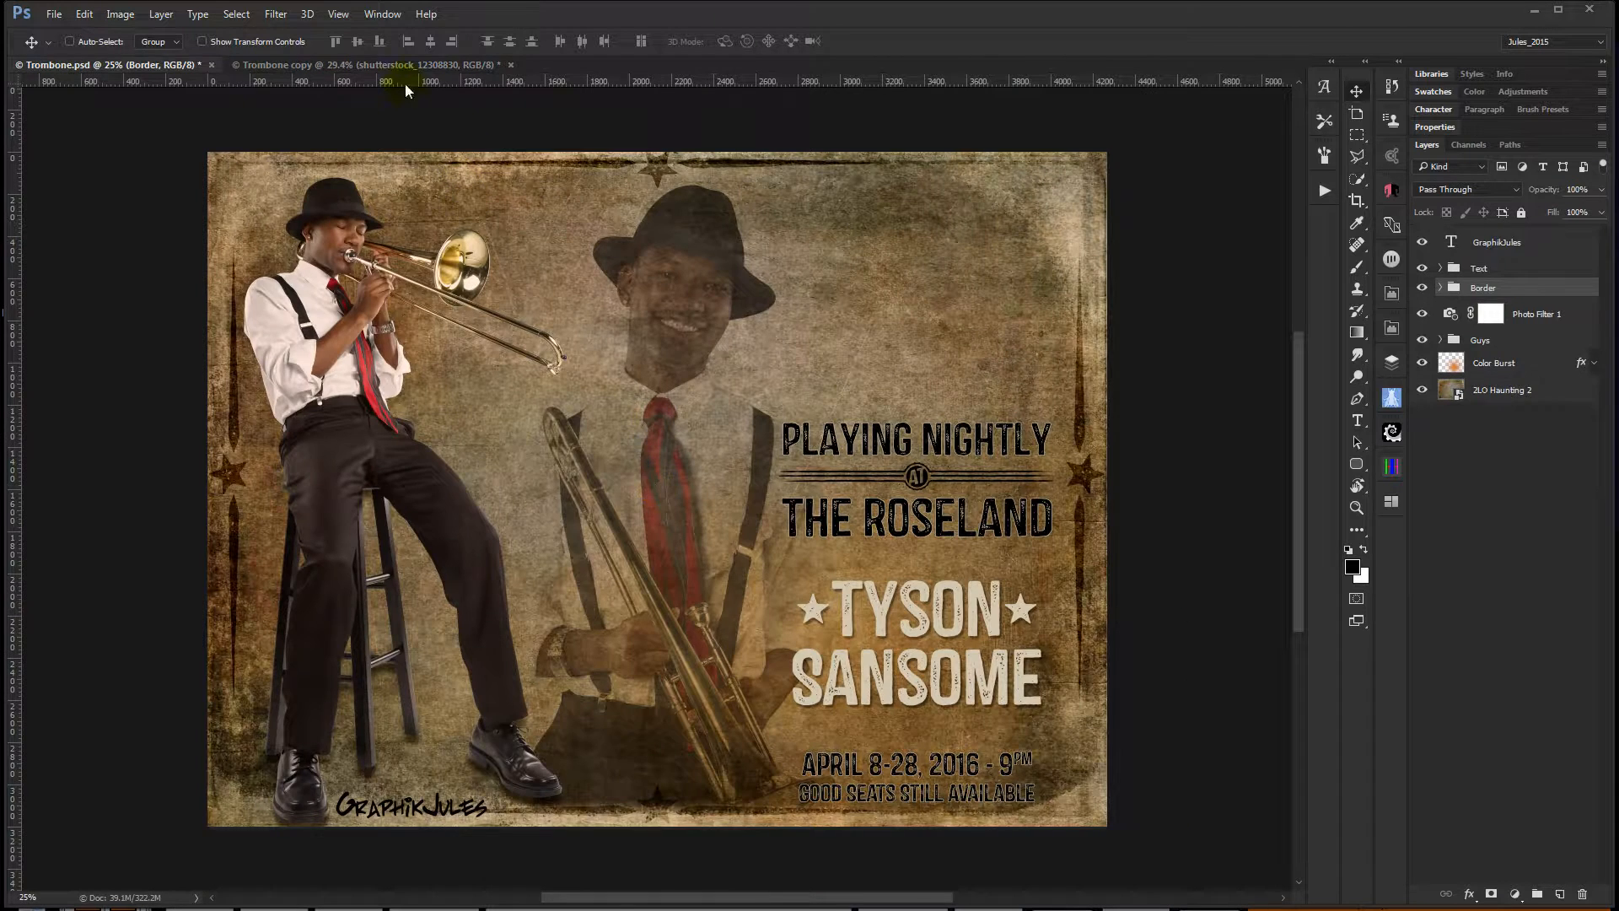
click(434, 64)
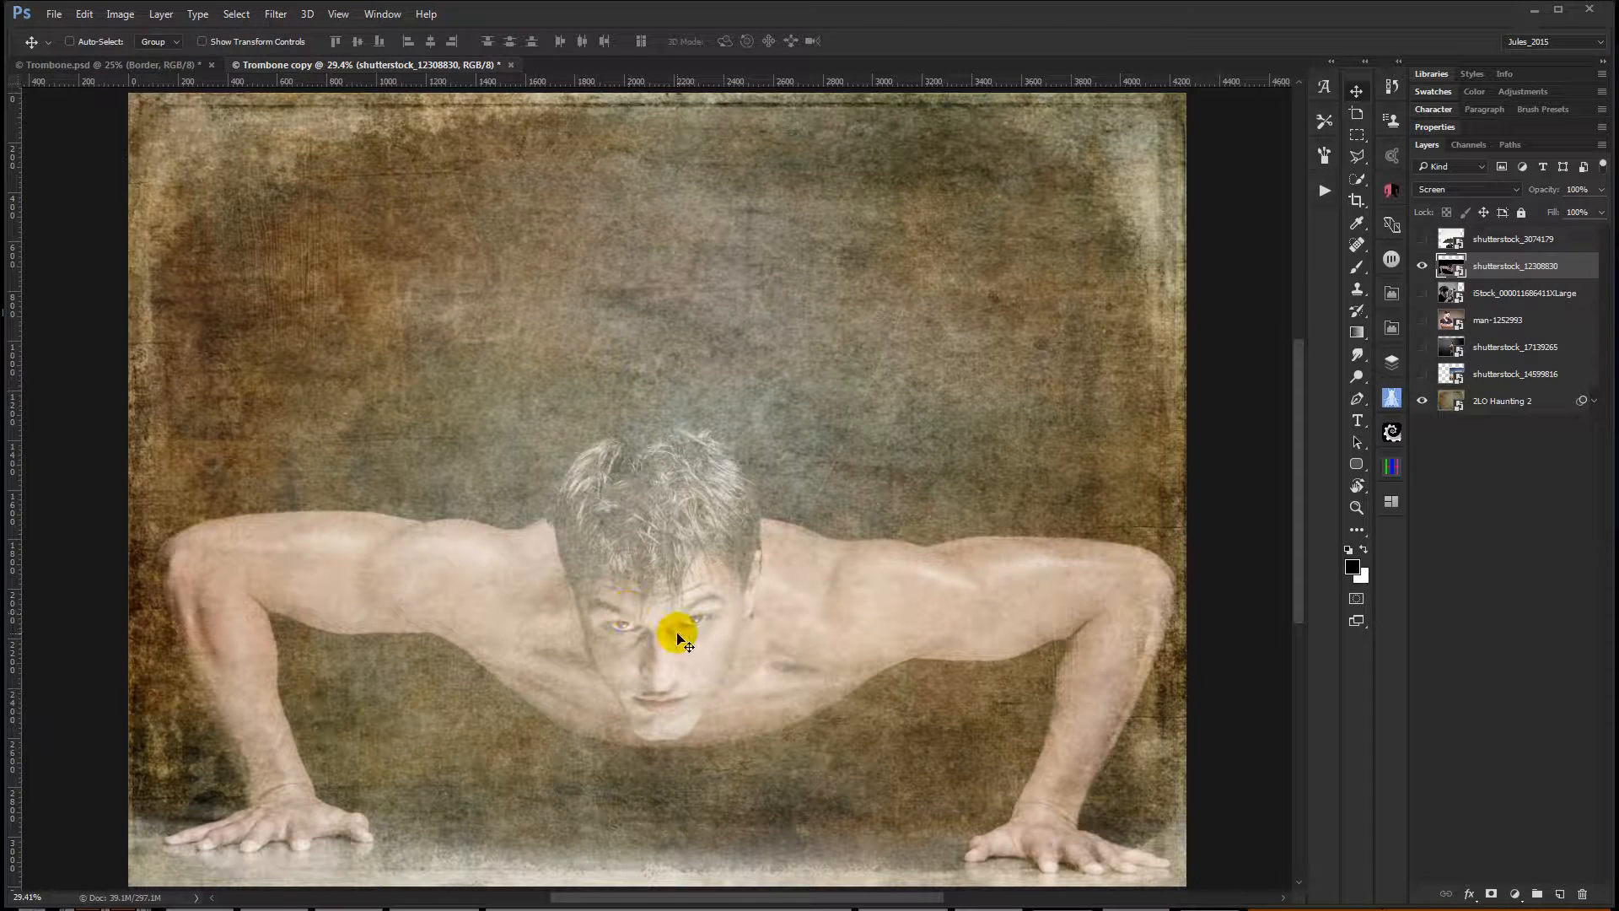
click(1484, 189)
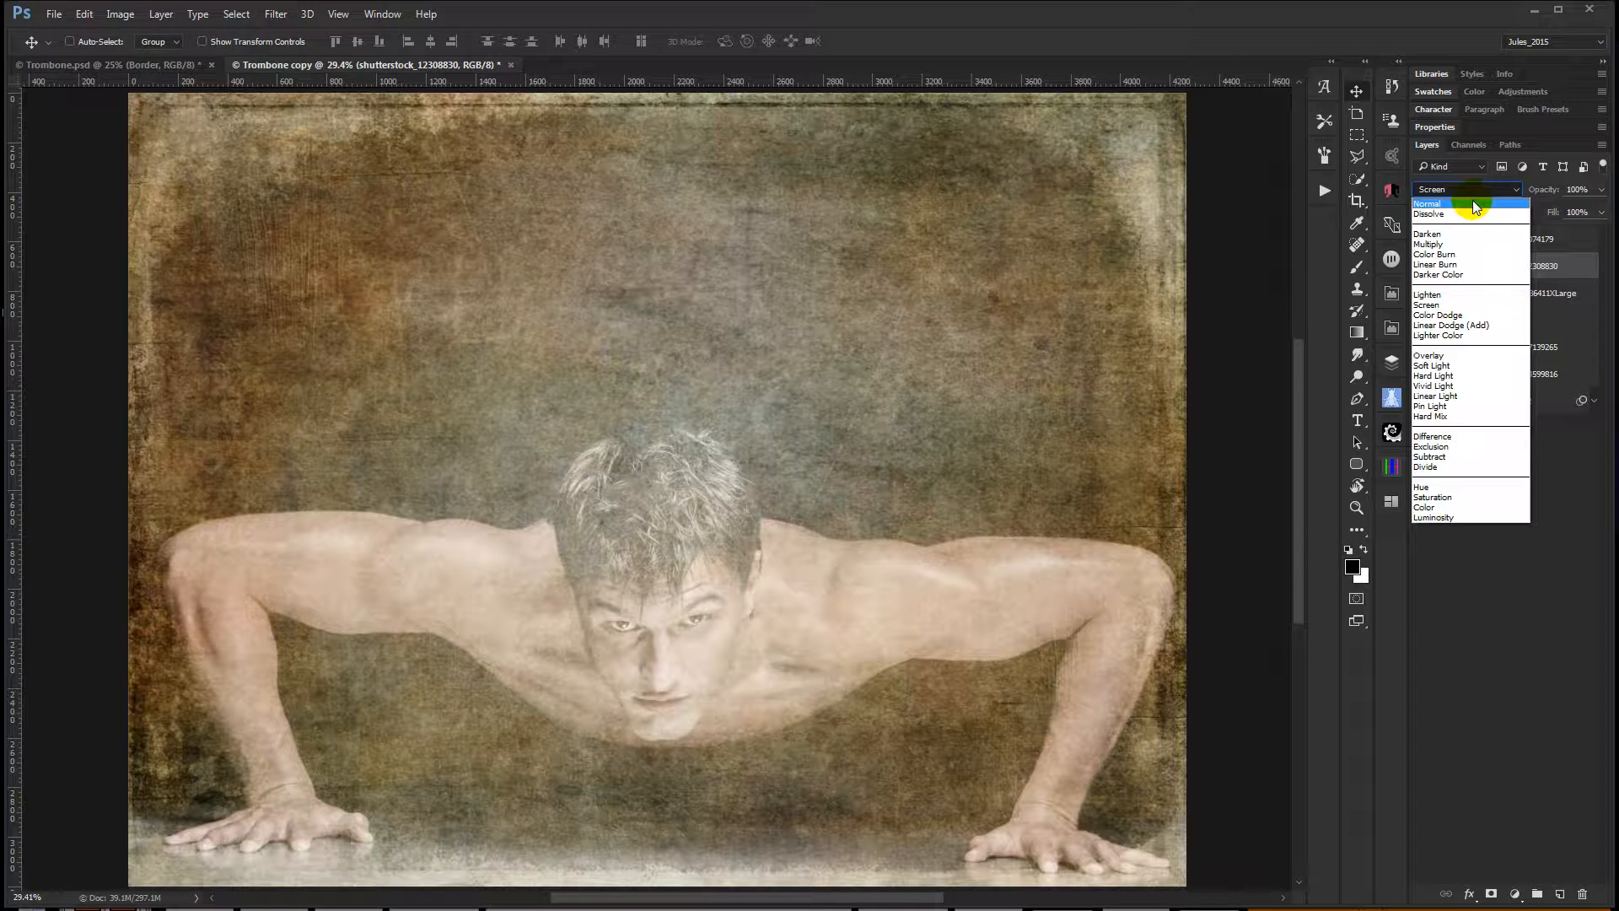
click(1472, 204)
click(1472, 187)
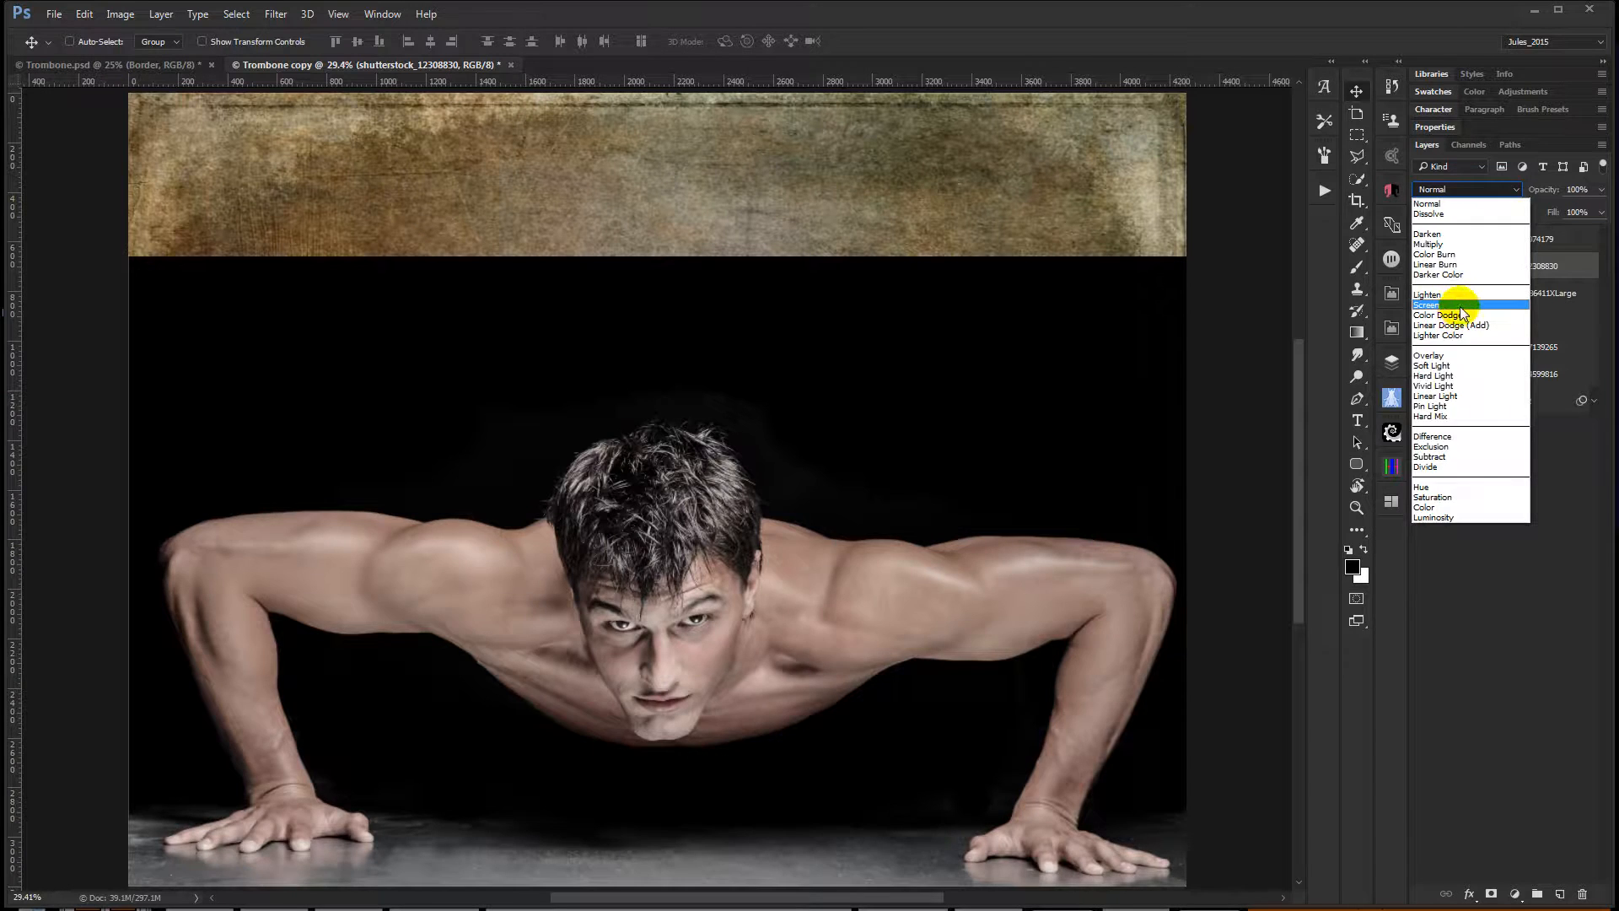
click(1459, 306)
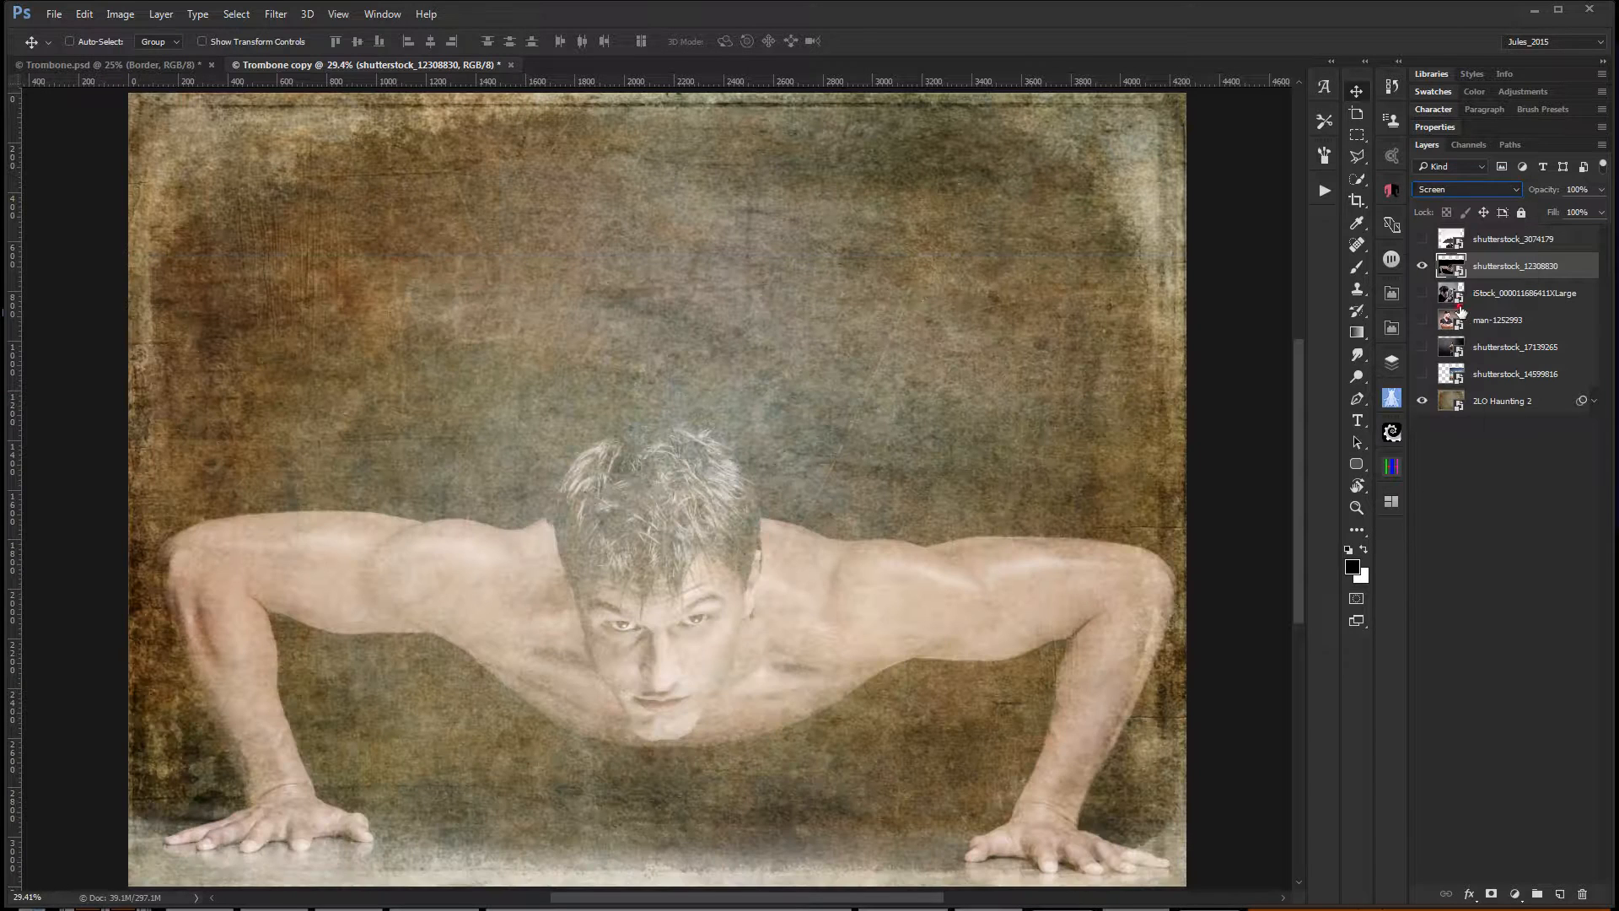
click(1423, 266)
click(1423, 293)
click(1502, 293)
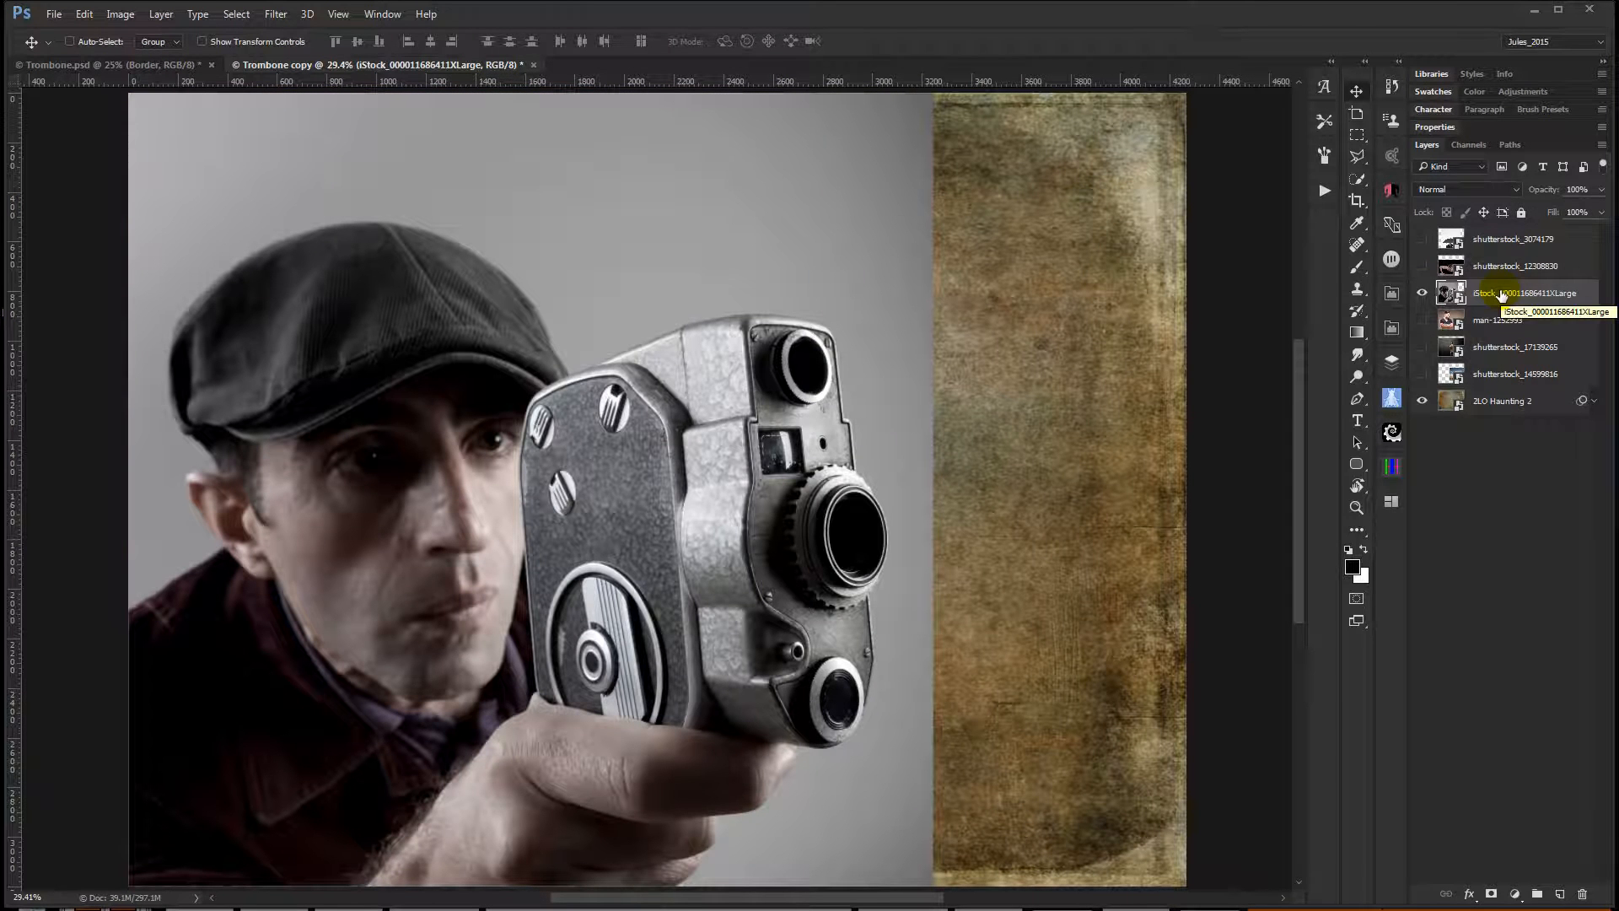
click(1466, 190)
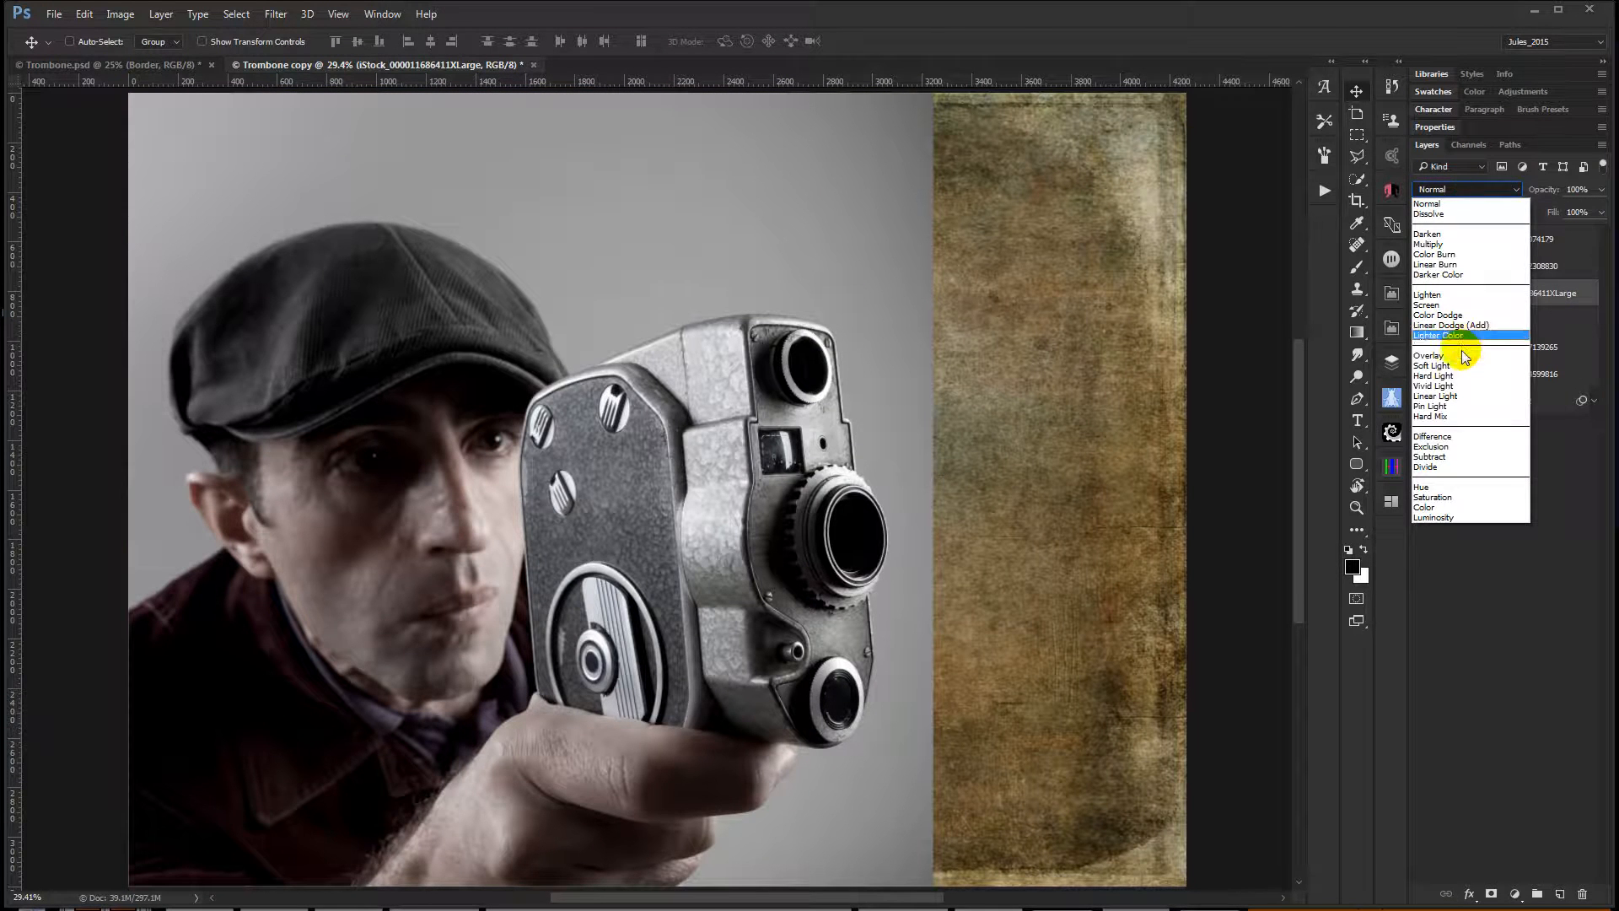
click(1463, 355)
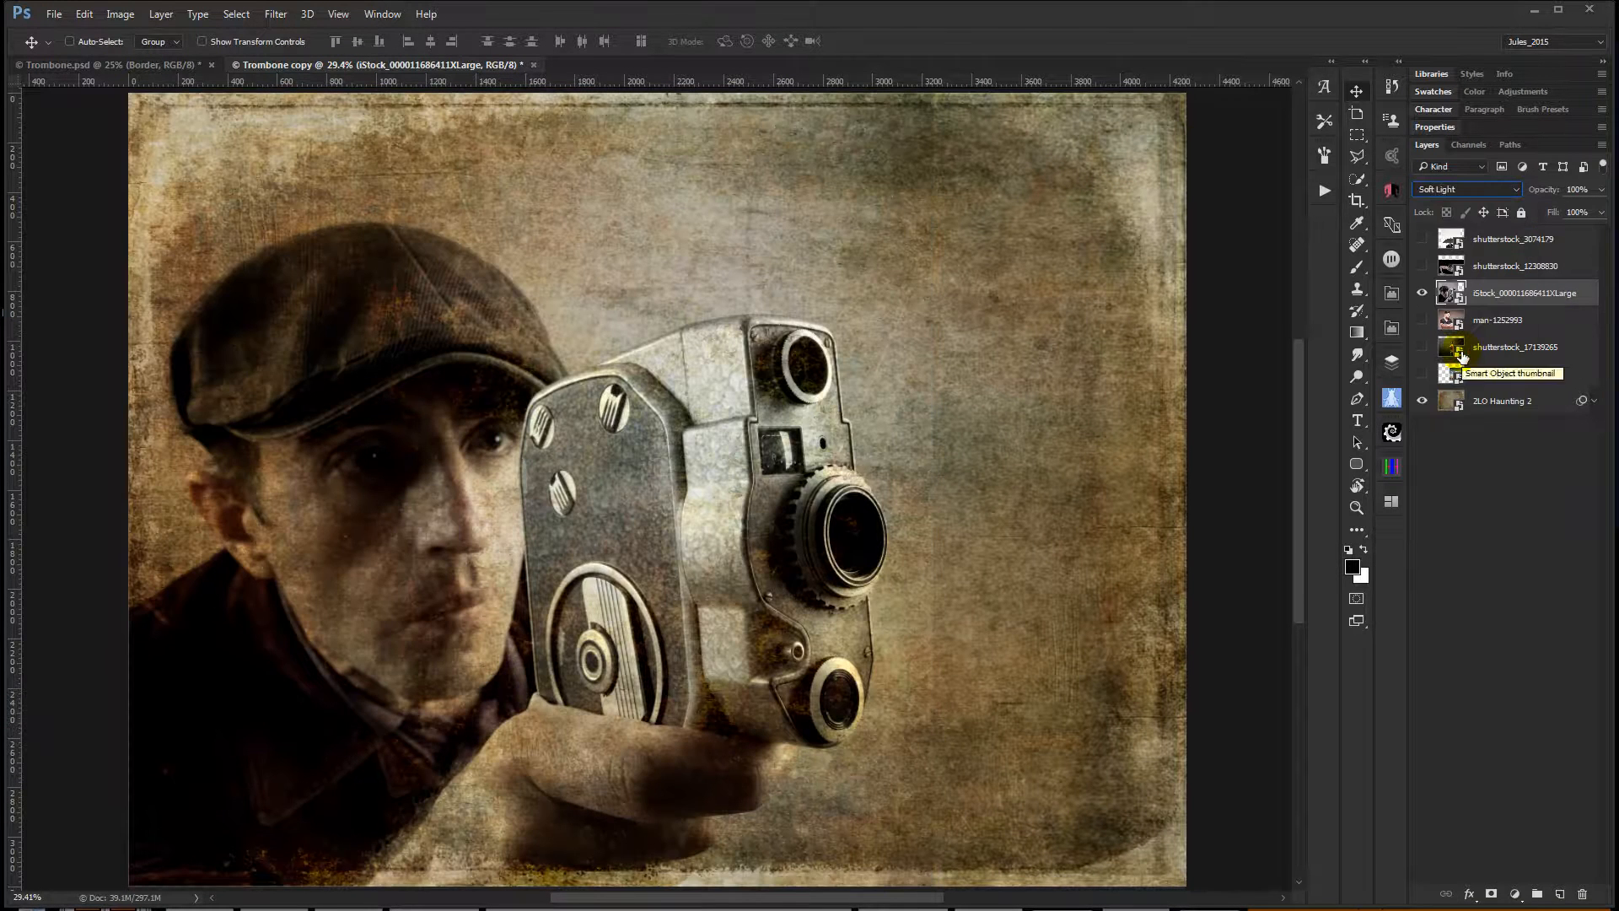
Compare Soft Light with Overlay on the camera photo layer, and leave it on Overlay.
key(Down)
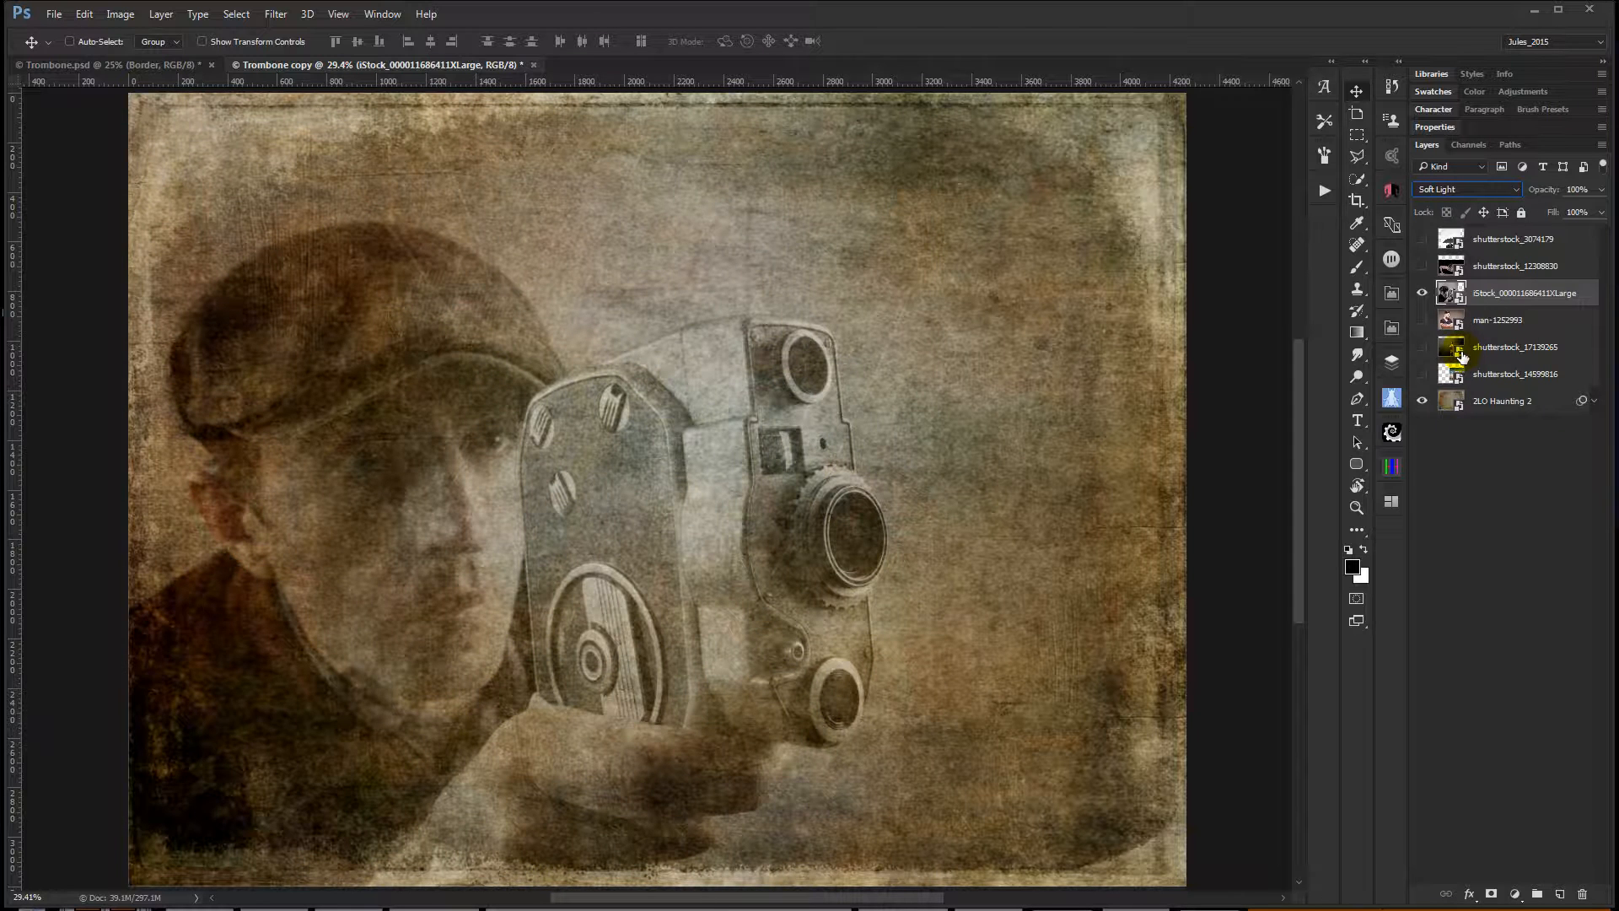
key(Up)
key(Down)
key(Up)
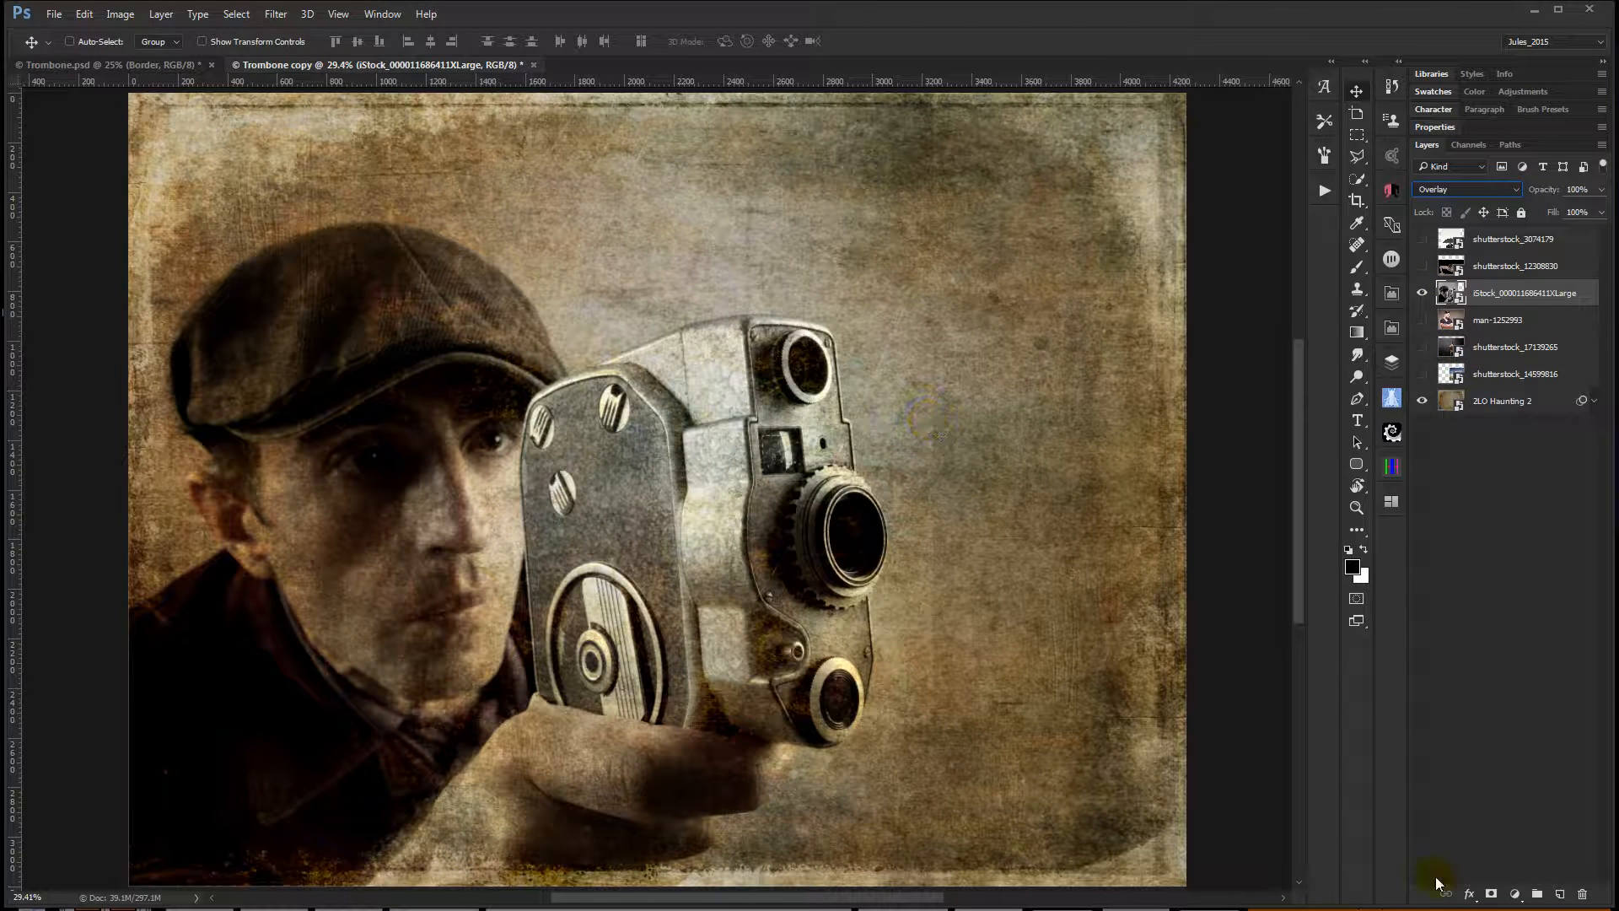
Mask the camera photo layer and fade the photo's right edge with a Foreground to Transparent linear gradient at 100% opacity.
click(1490, 896)
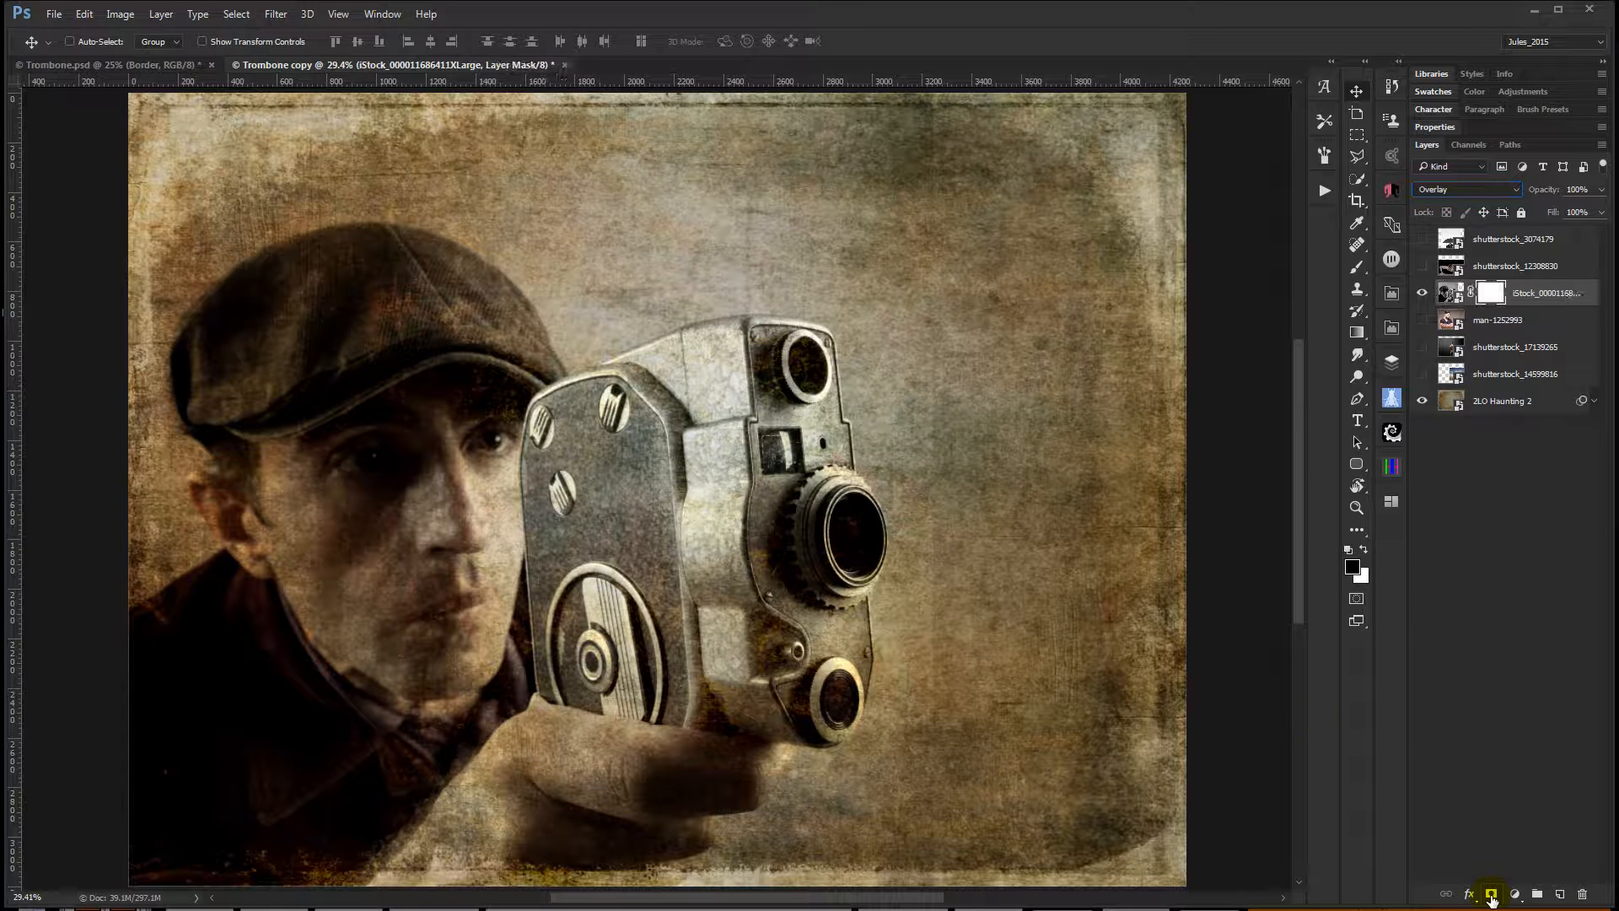
key(g)
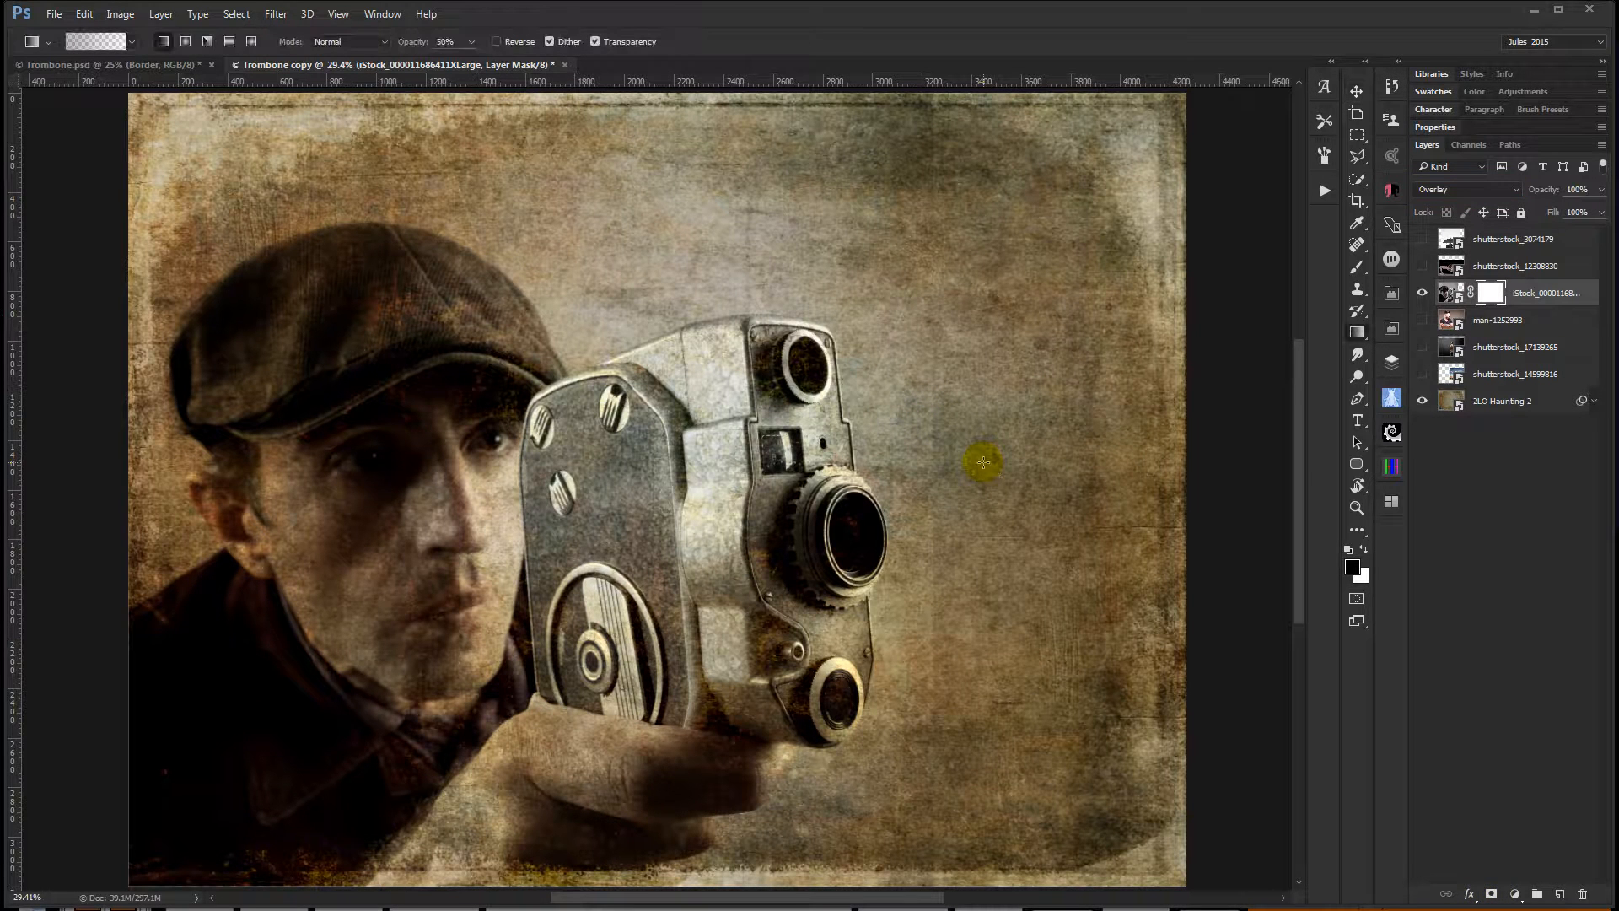
click(94, 41)
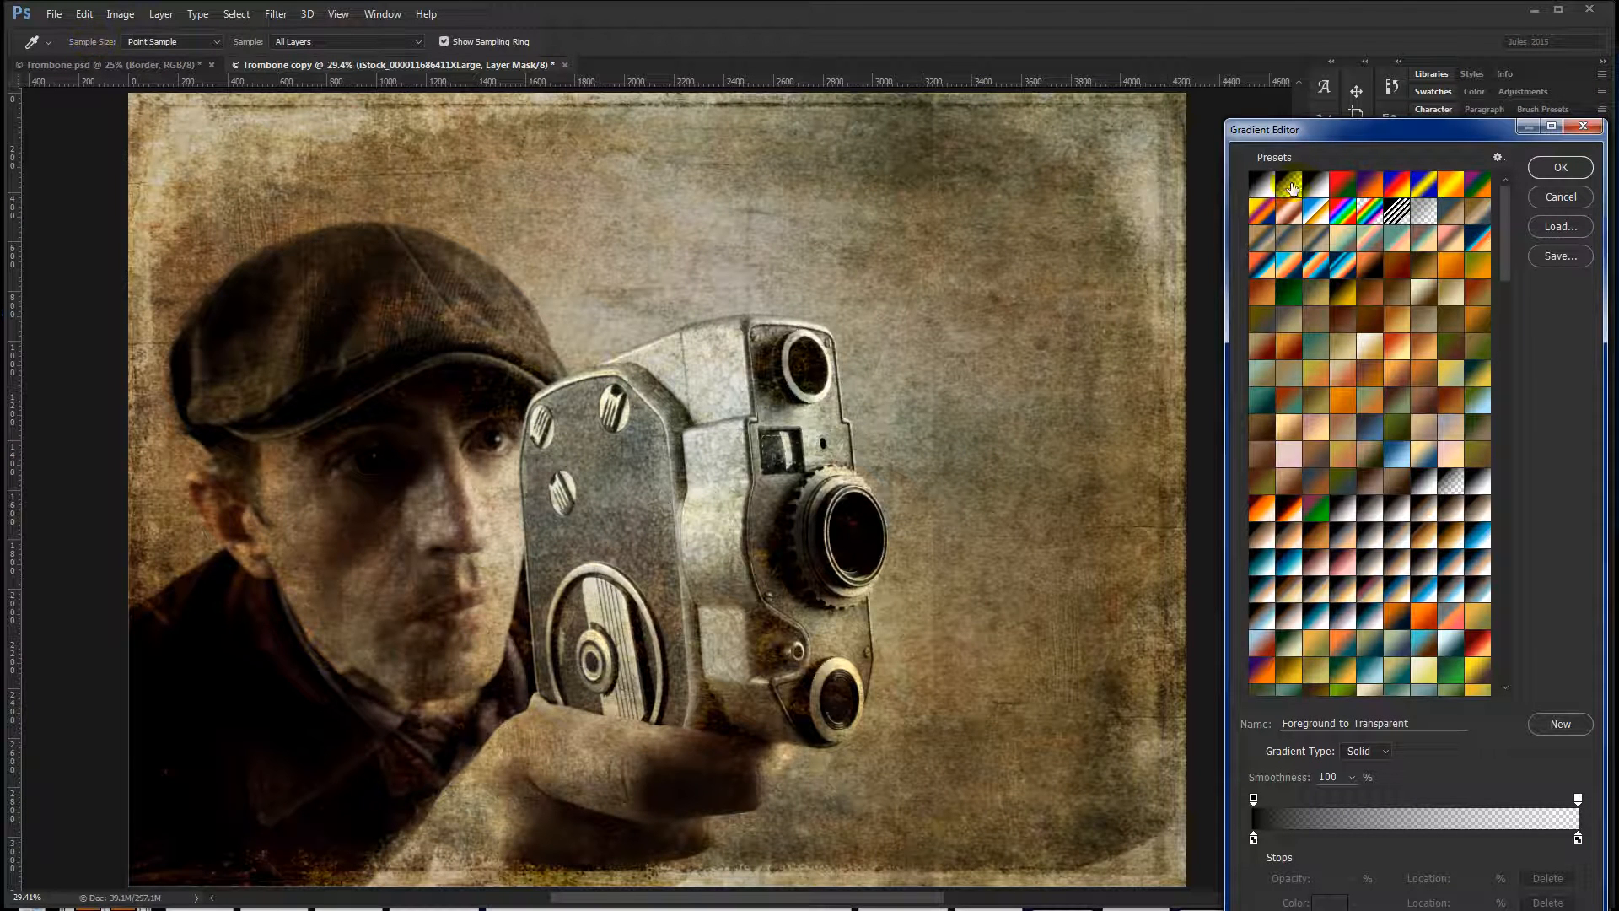
click(1561, 167)
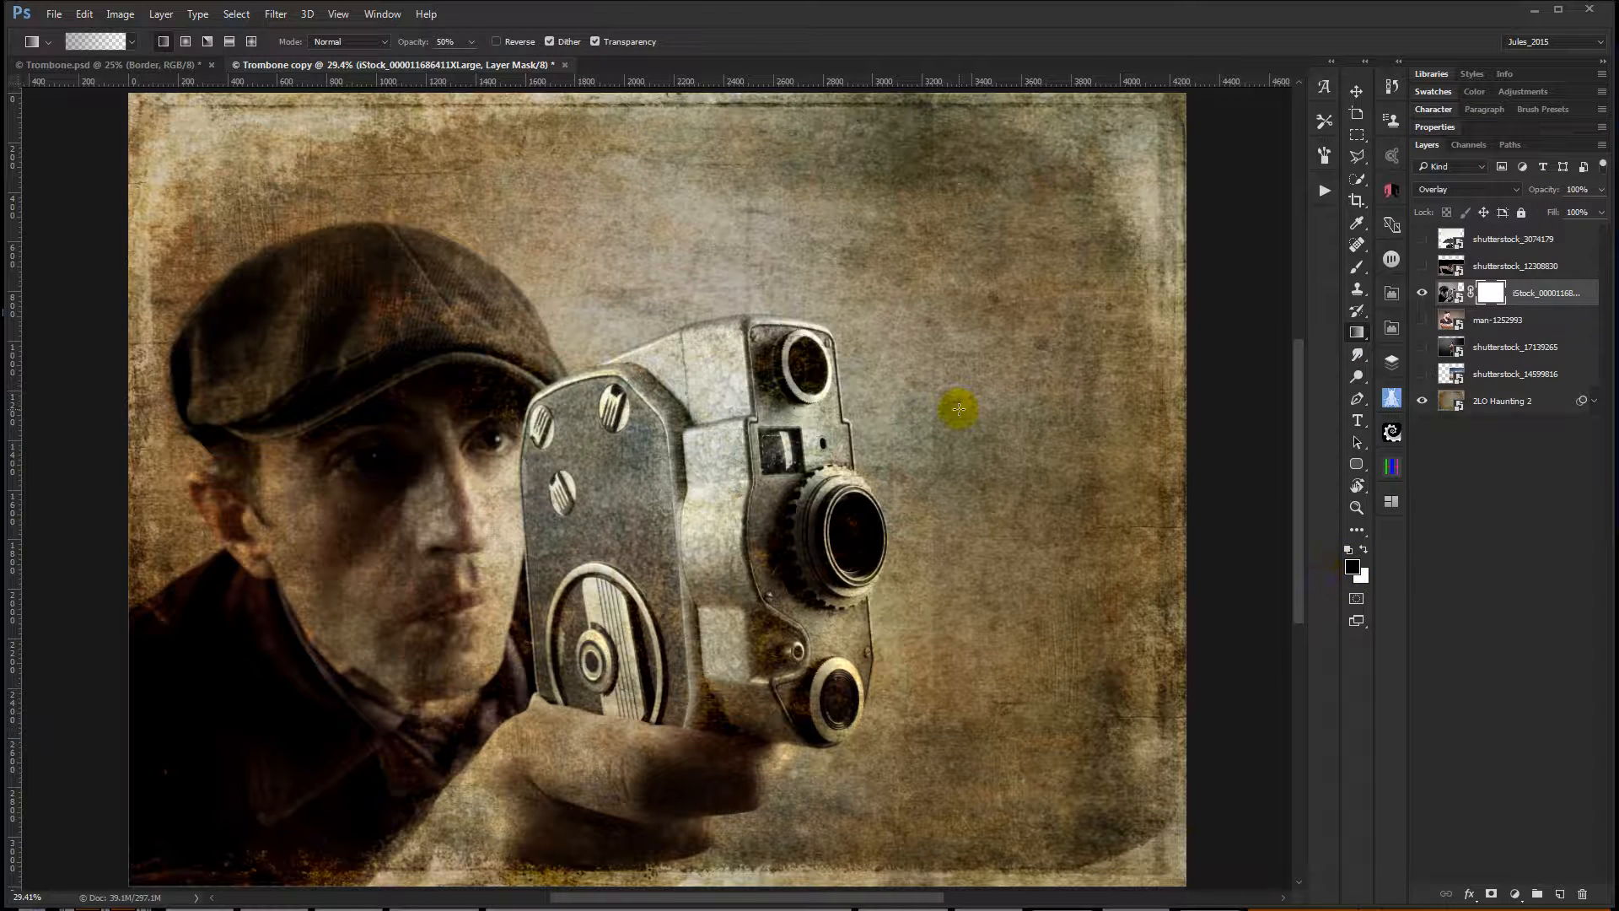
drag(959, 409, 862, 412)
key(0)
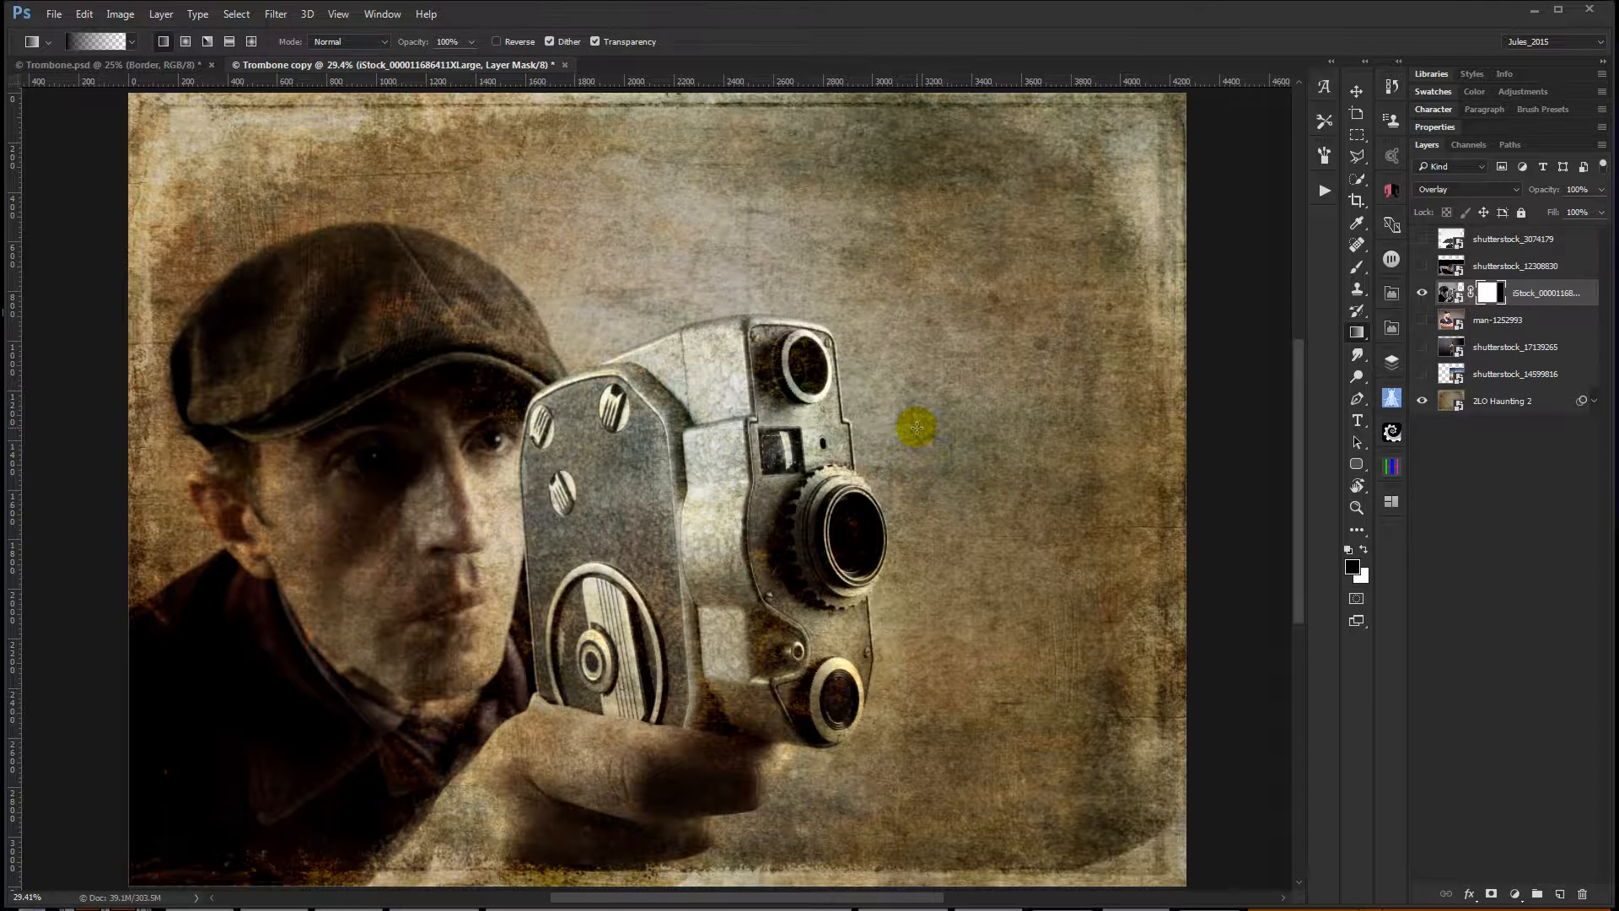
Compare Normal with Overlay on the camera photo layer, returning it to Overlay.
click(1465, 191)
click(1459, 211)
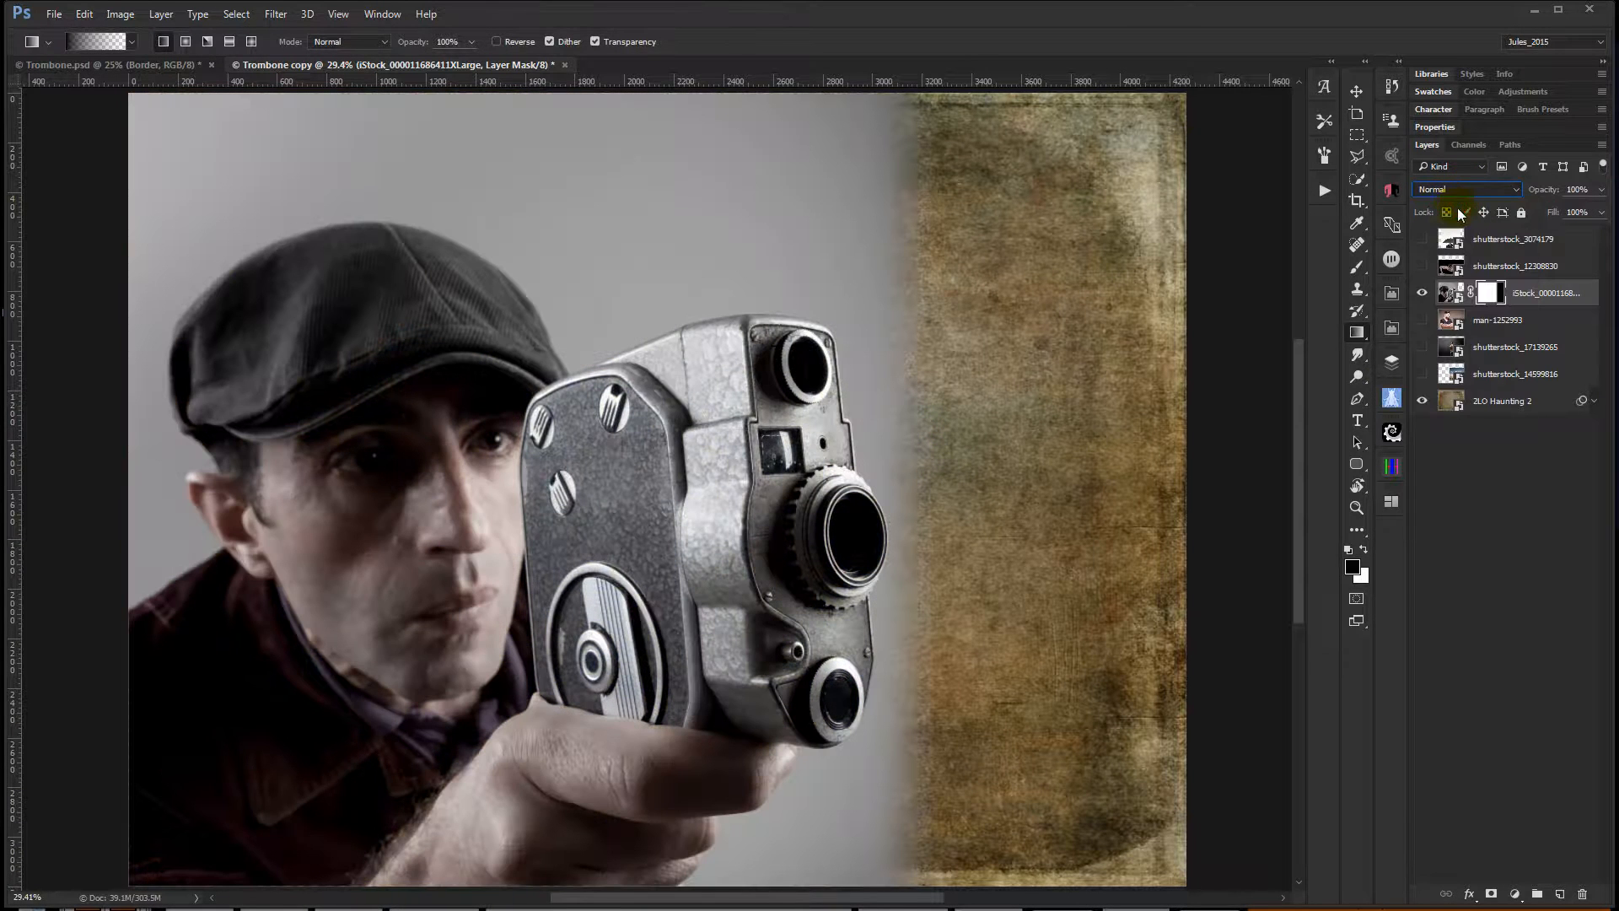
click(1457, 191)
click(1458, 355)
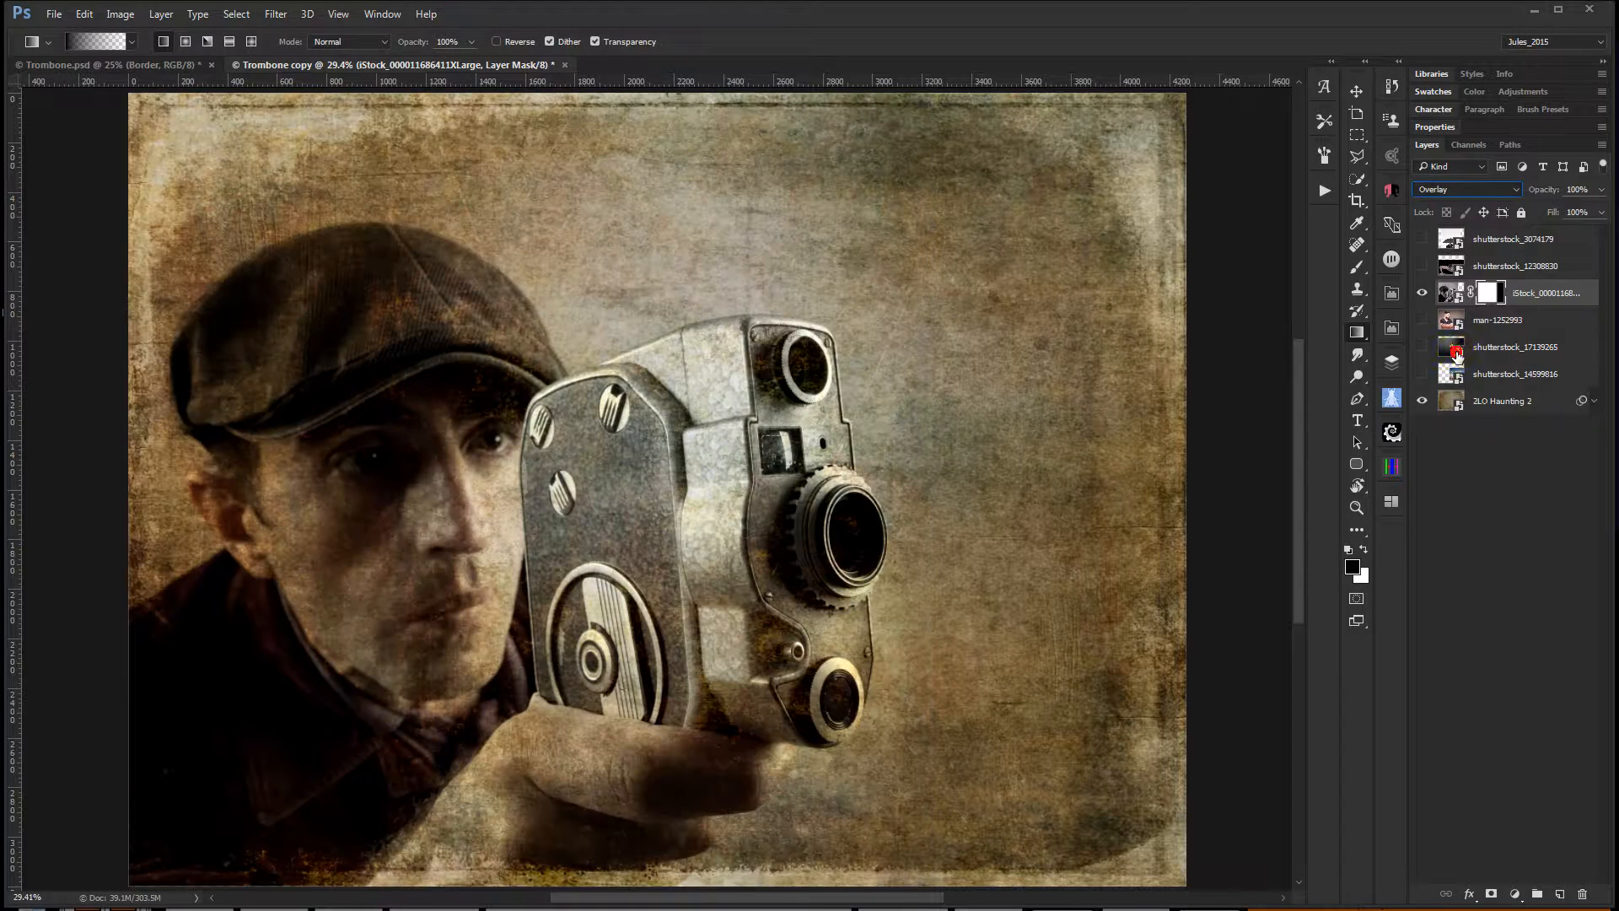
Cycle the camera photo layer through Soft Light, Hard Light, Vivid Light, Linear Light and Pin Light, and leave it on Hard Light.
key(Down)
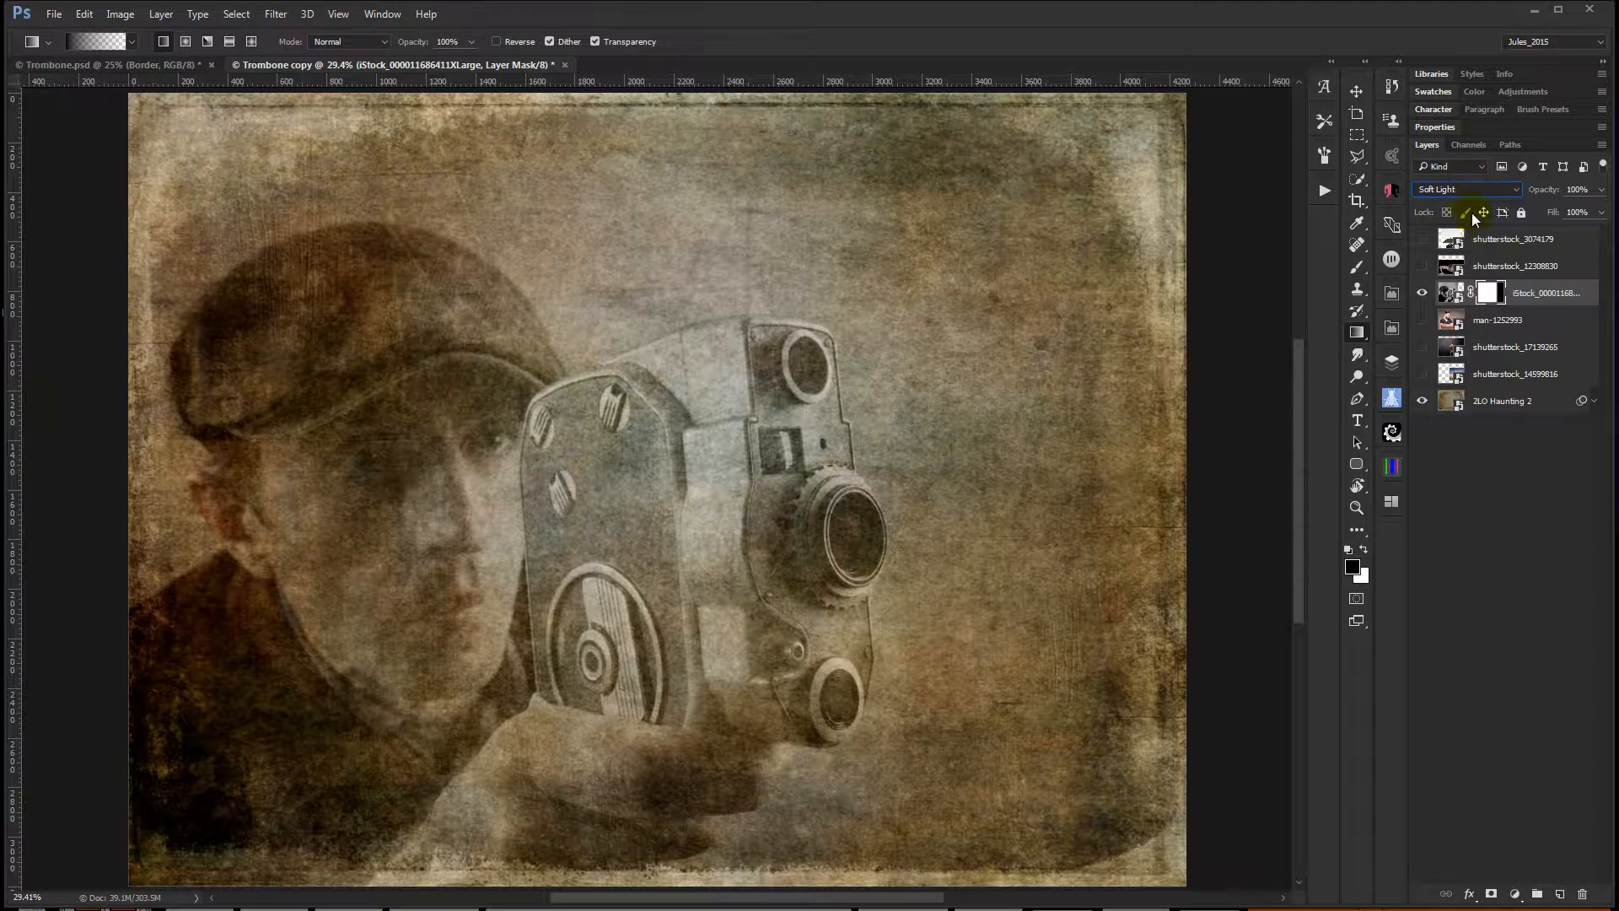
click(1469, 189)
click(1469, 189)
key(Down)
key(Down)
key(Down)
key(Down)
key(Down)
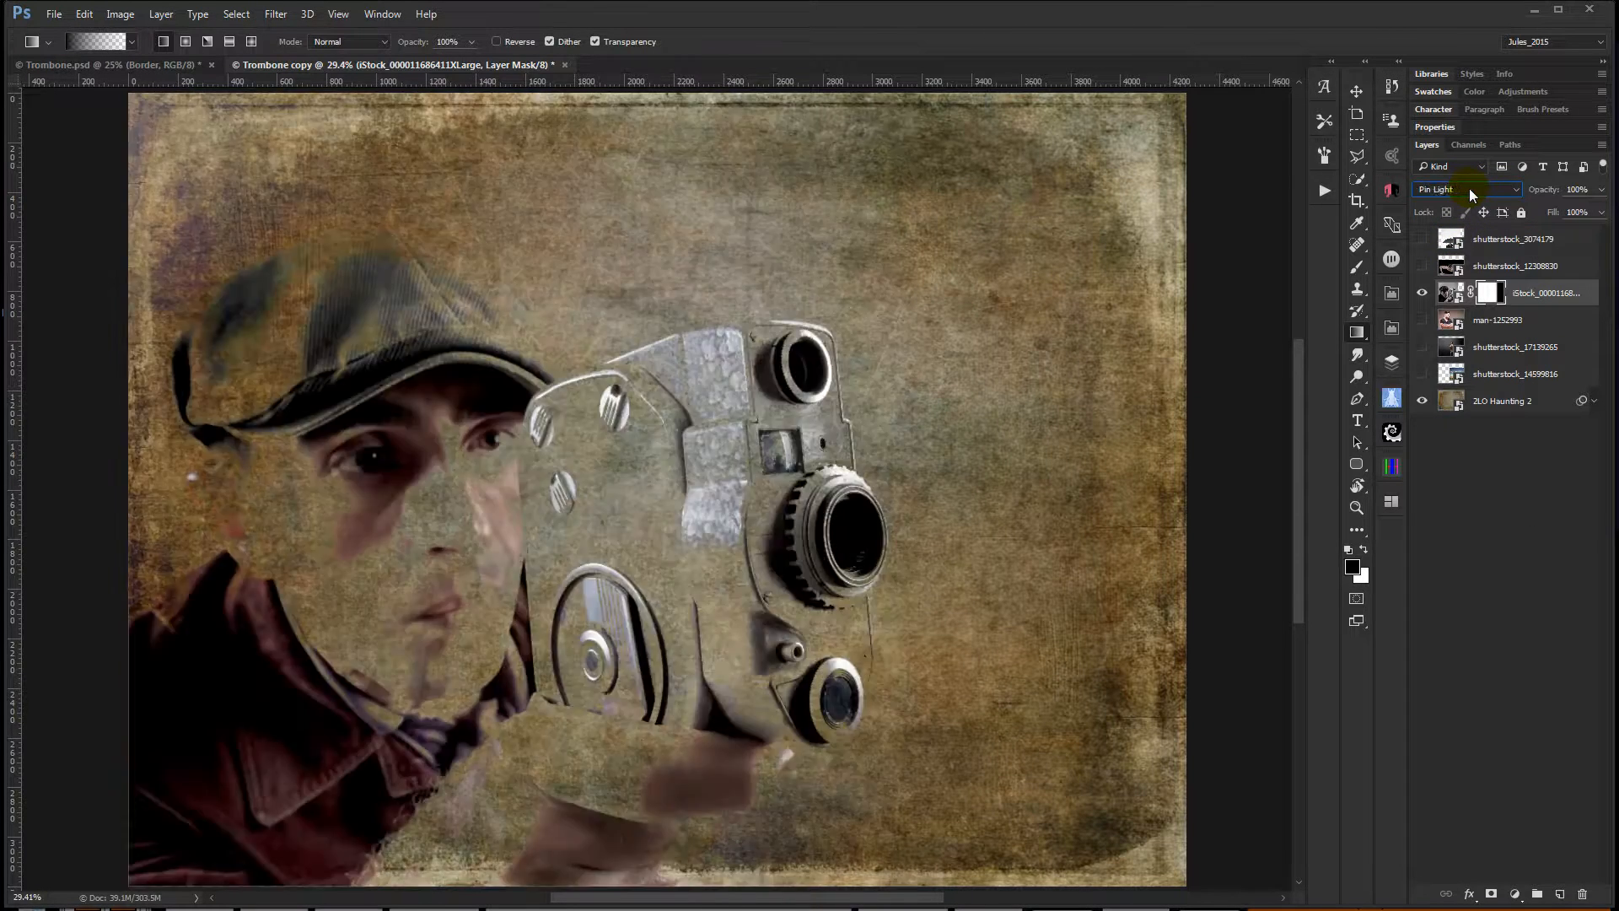
key(Up)
key(Up)
key(Up)
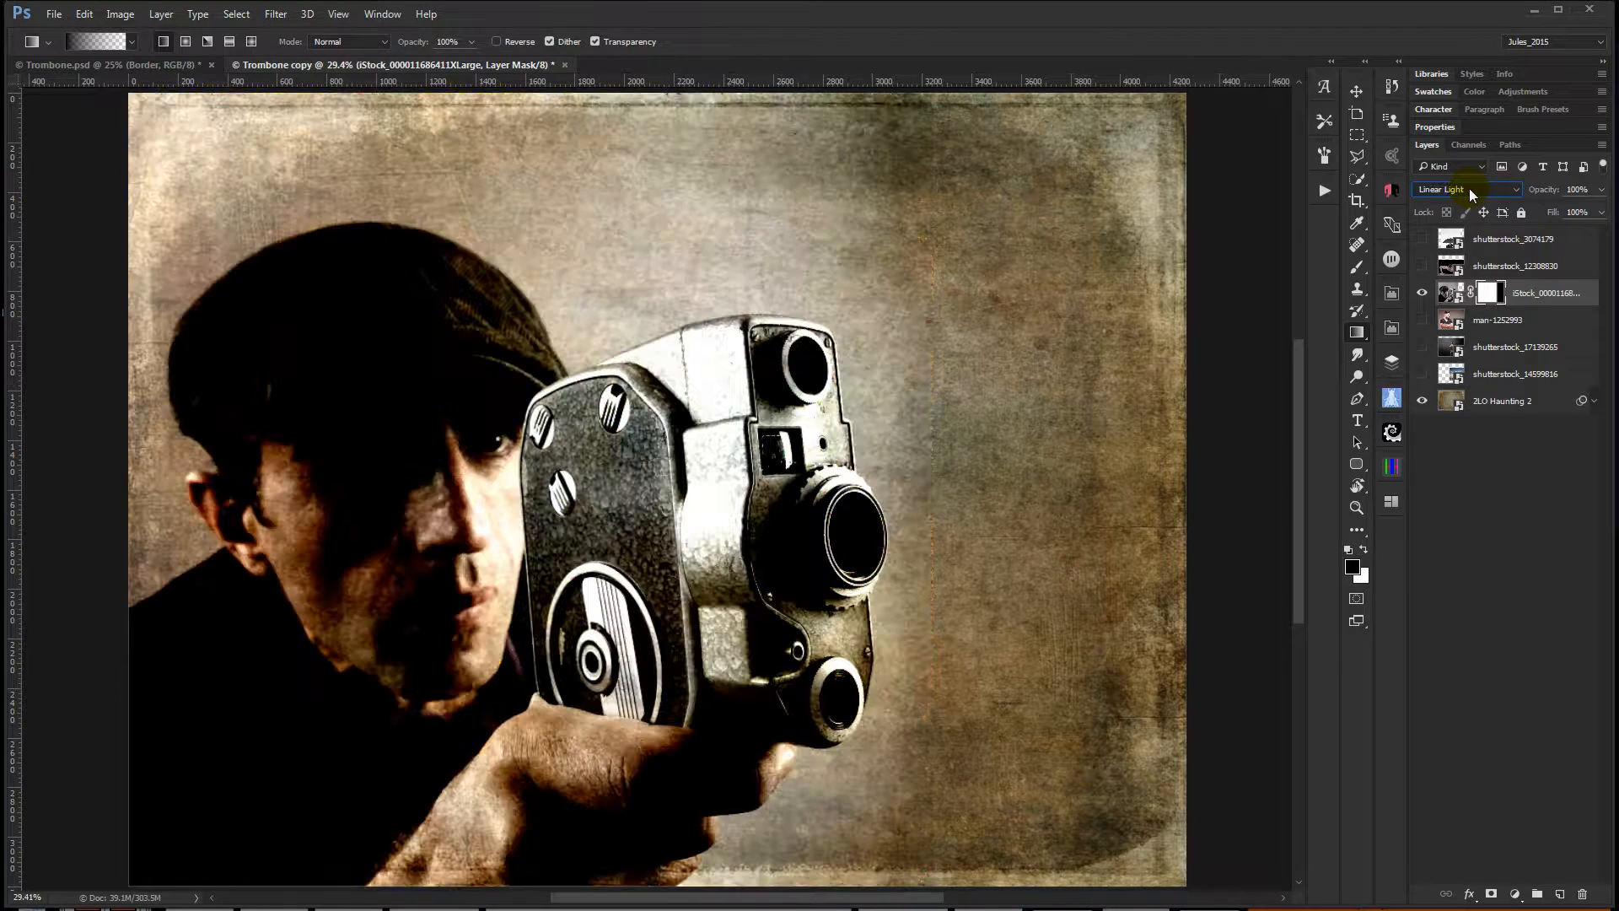
key(Up)
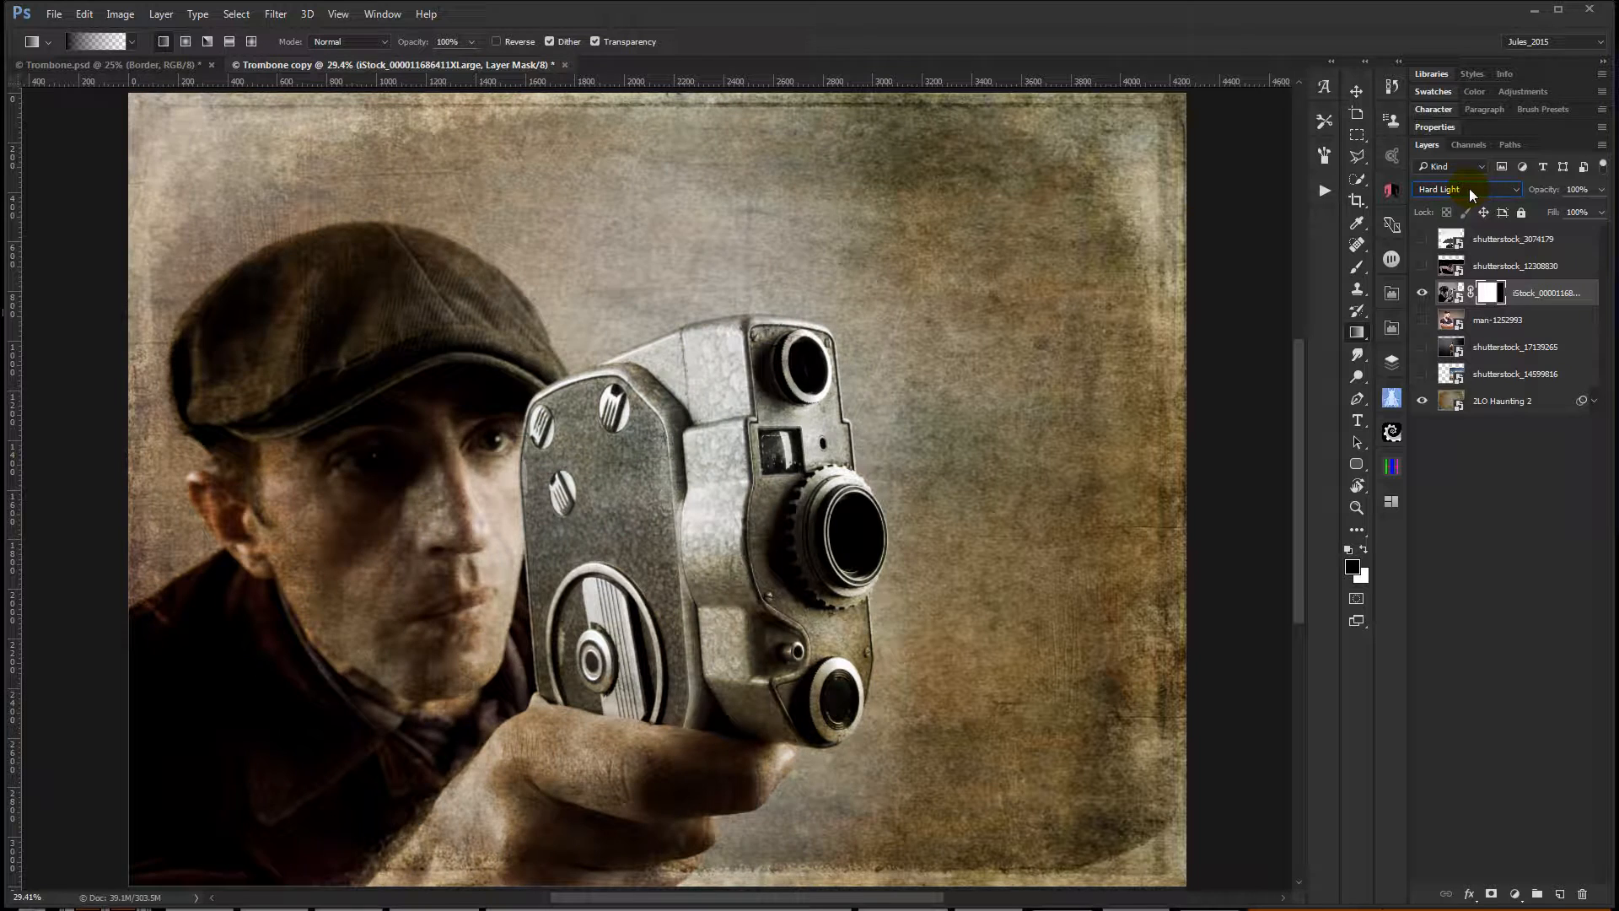
key(Up)
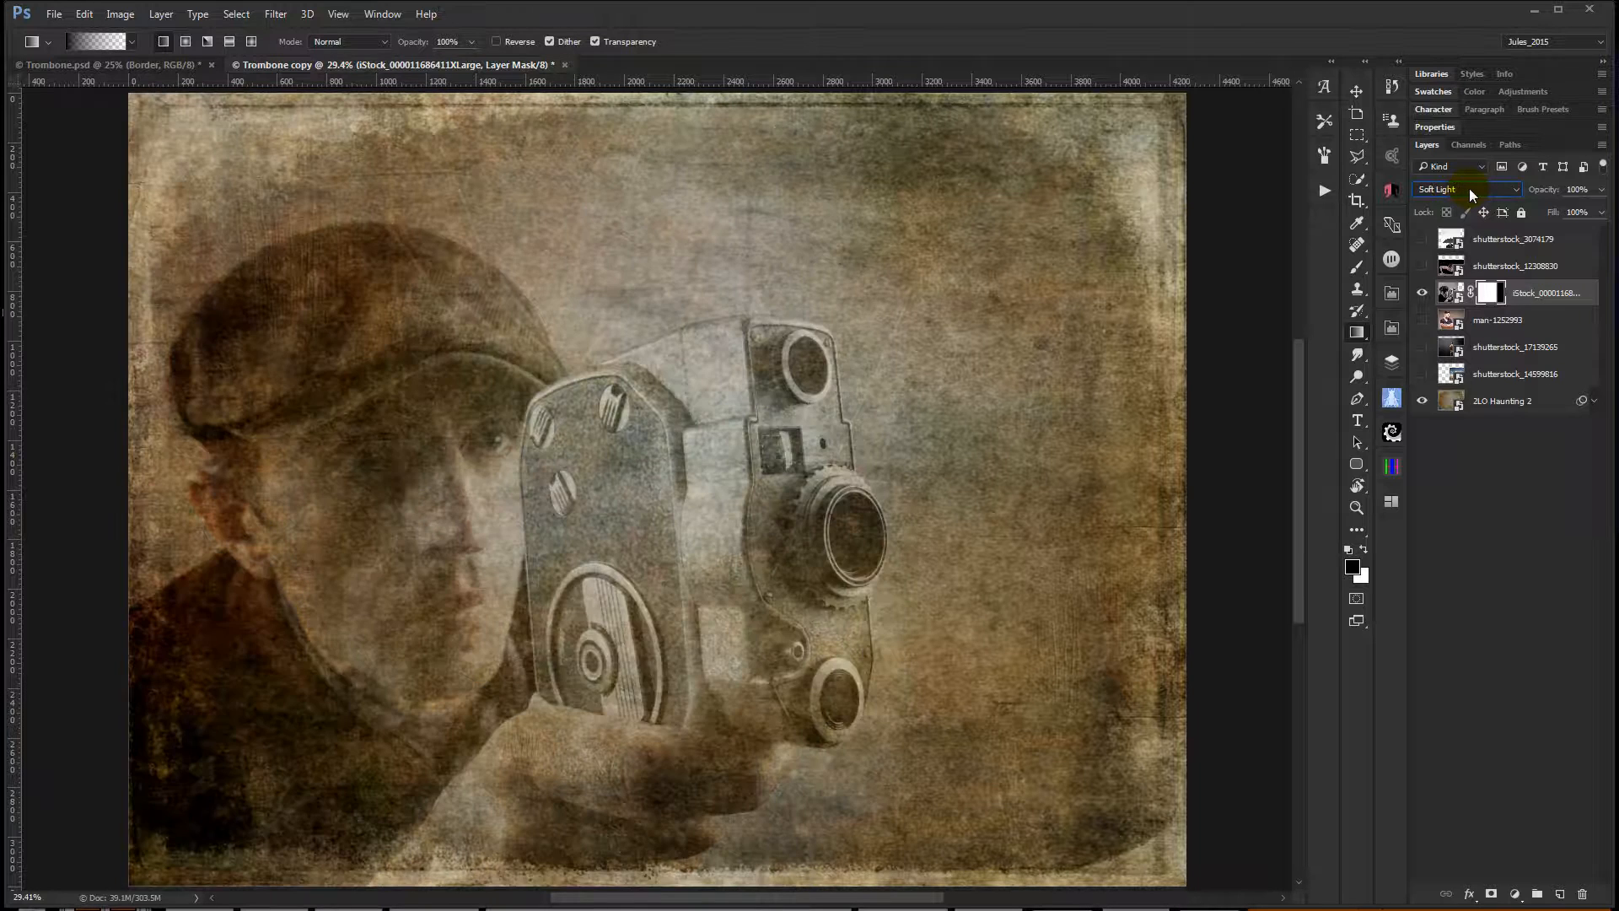
key(Down)
key(Down)
key(Down)
key(Down)
key(Down)
key(Up)
key(Up)
key(Up)
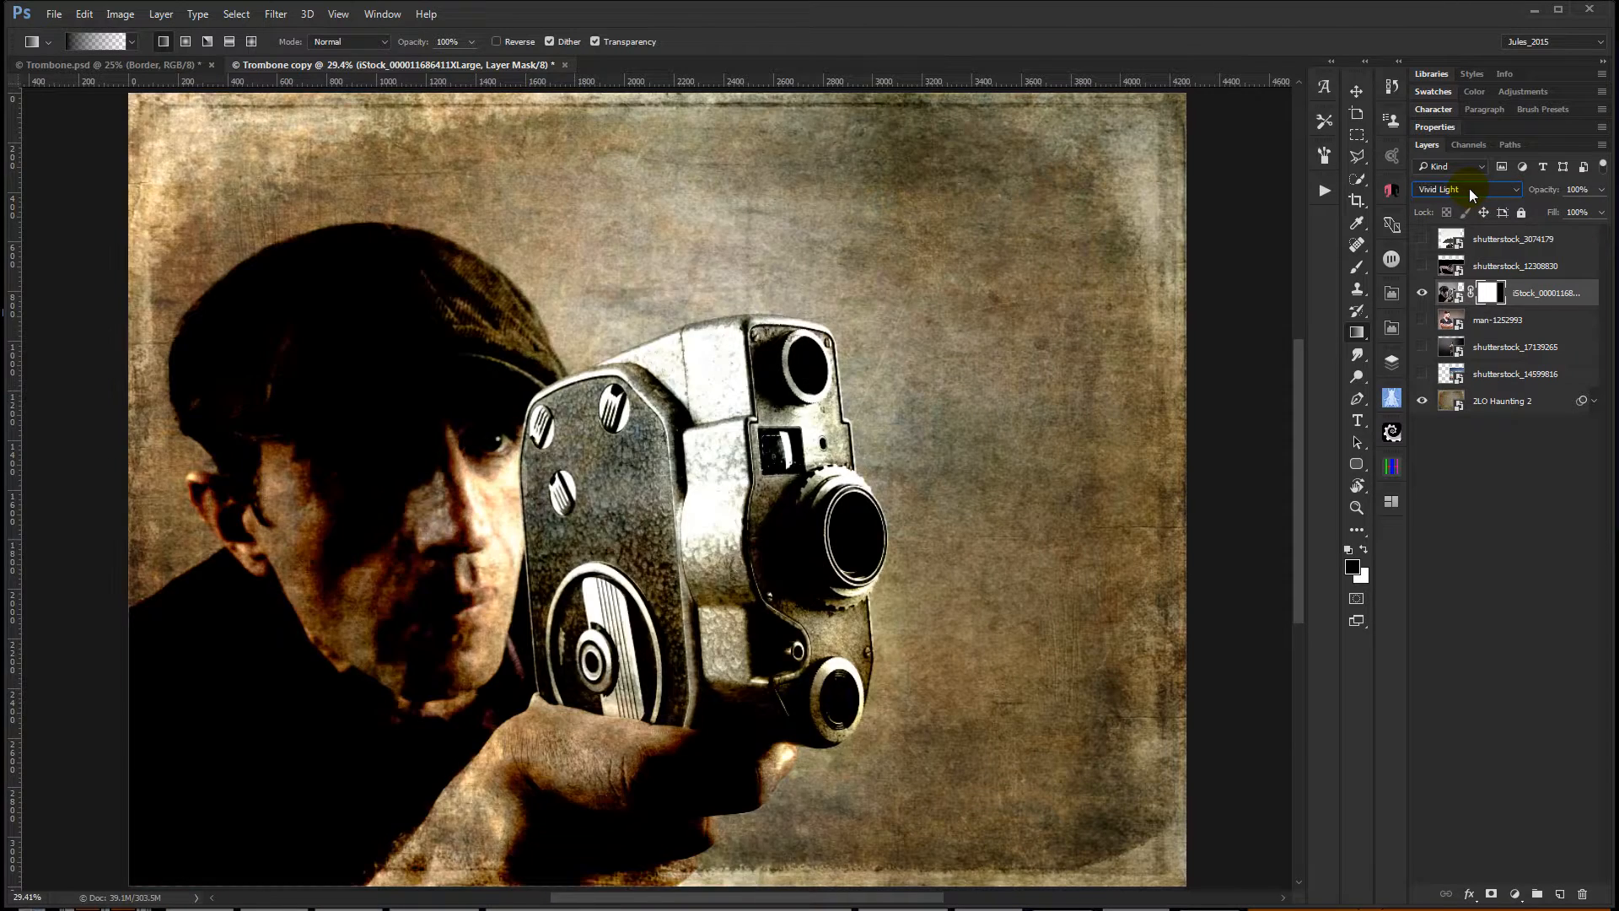
Hide the camera photo layer, show the man-1252993 layer, and set its blend mode to Overlay.
click(1422, 293)
click(1422, 320)
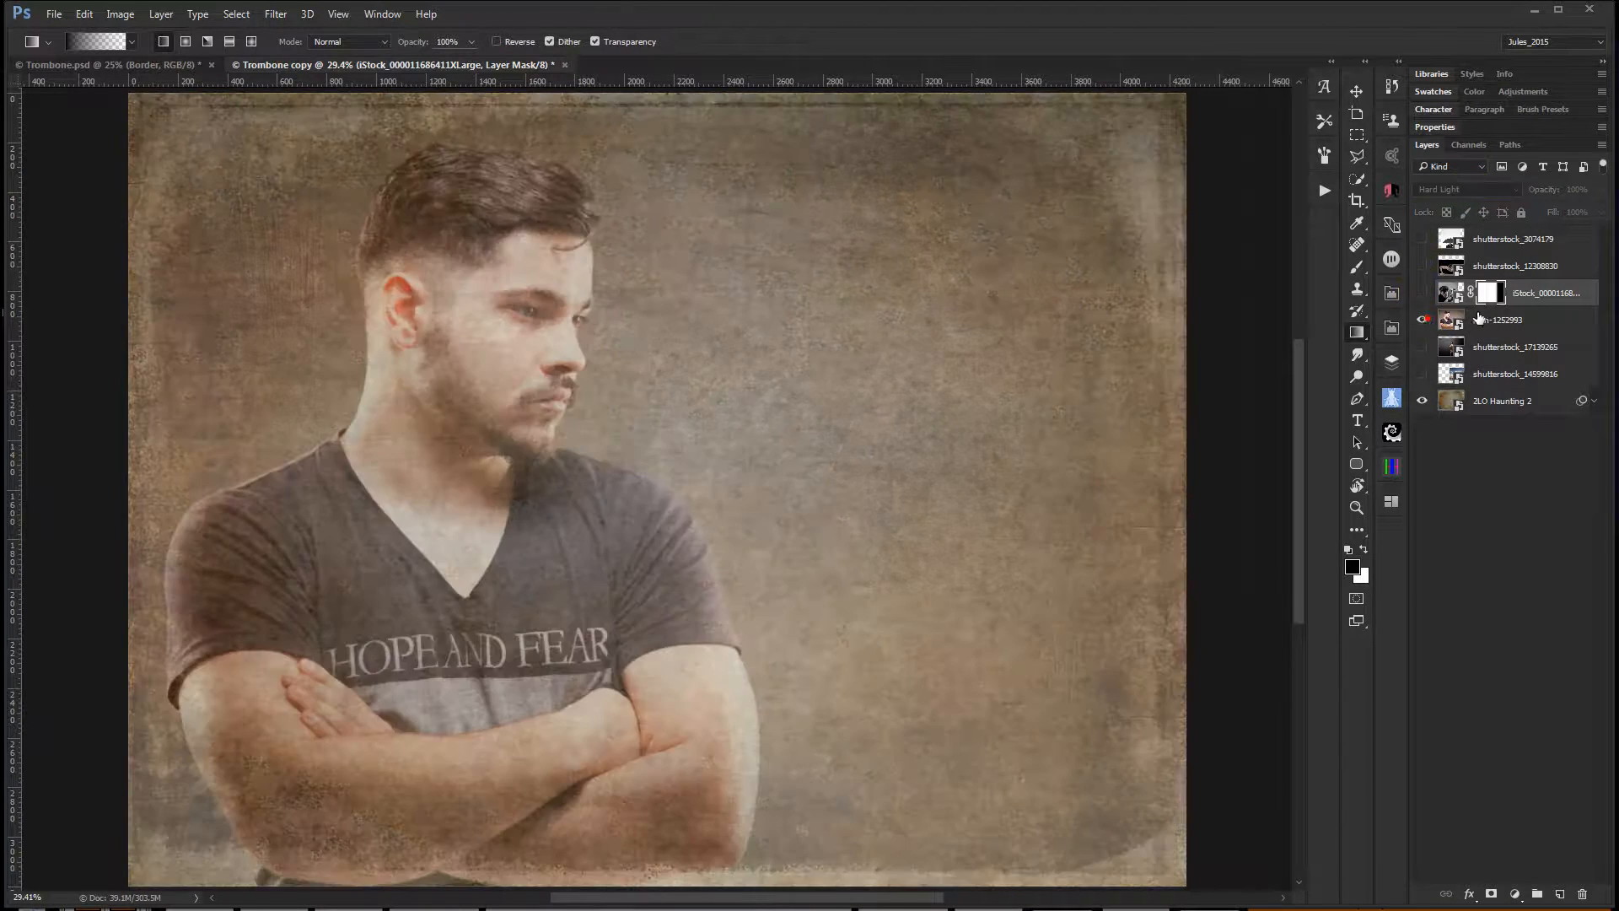
click(1535, 327)
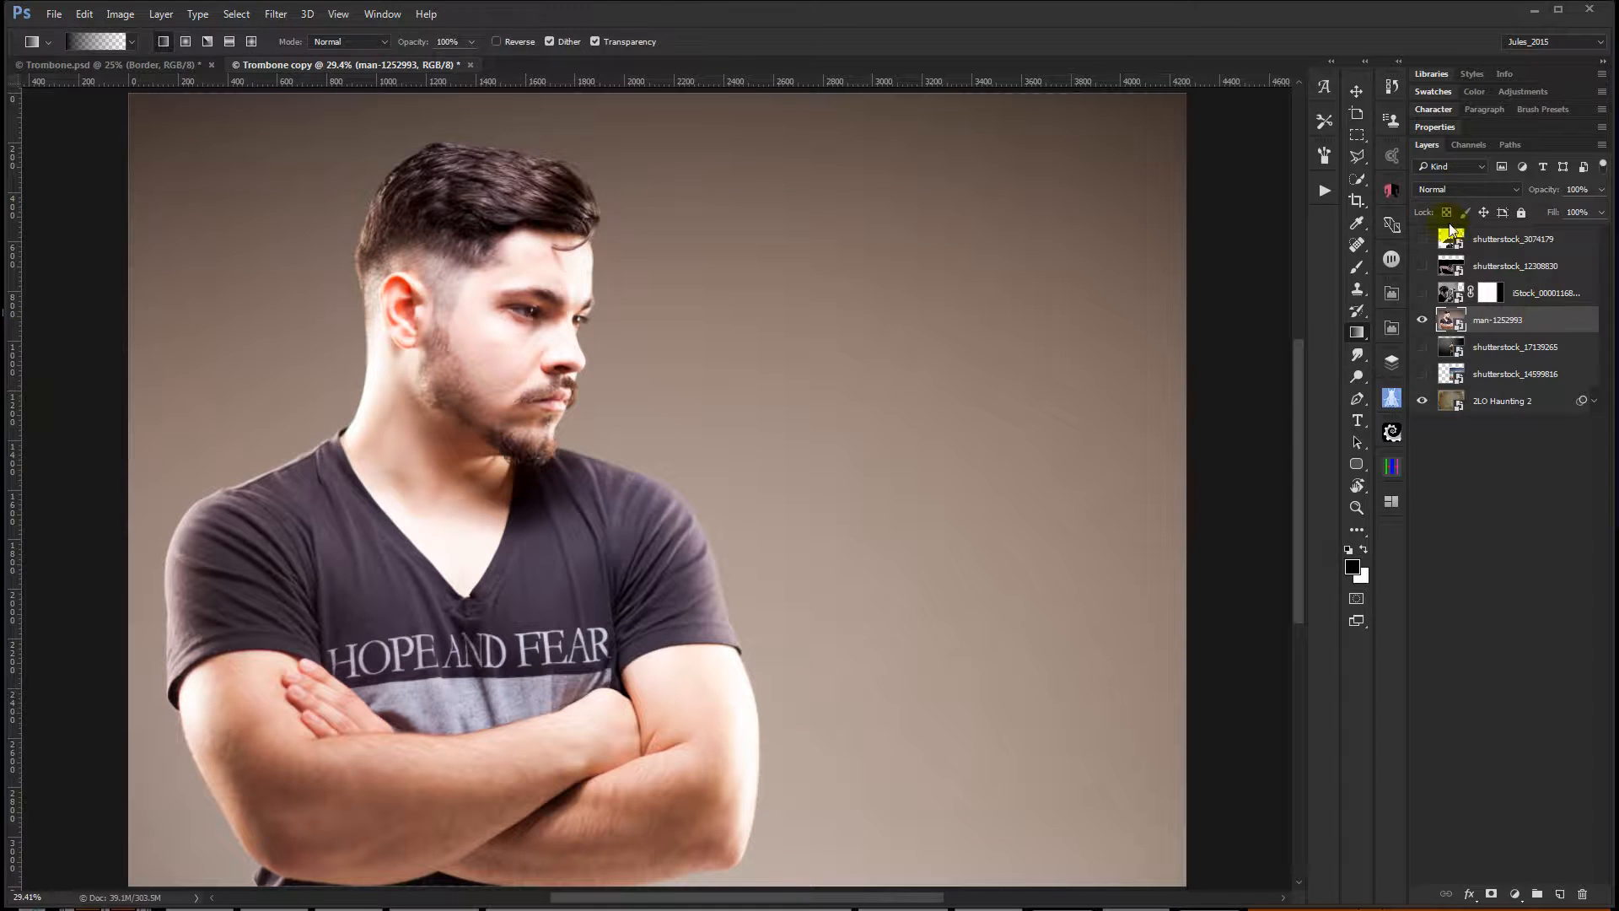
click(1440, 187)
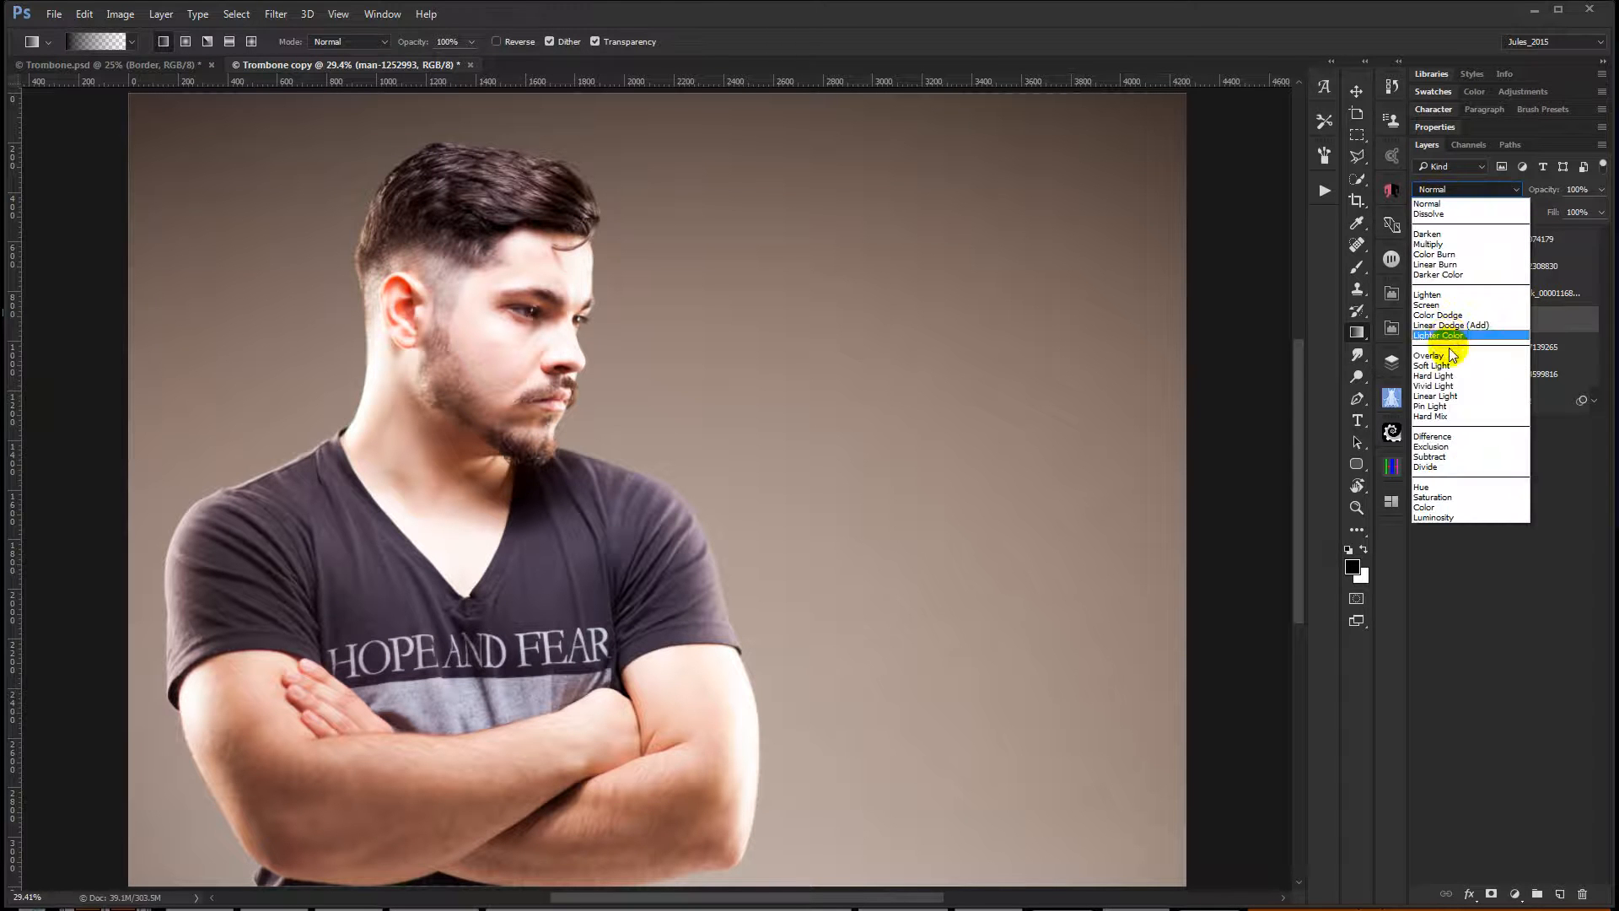
click(1444, 355)
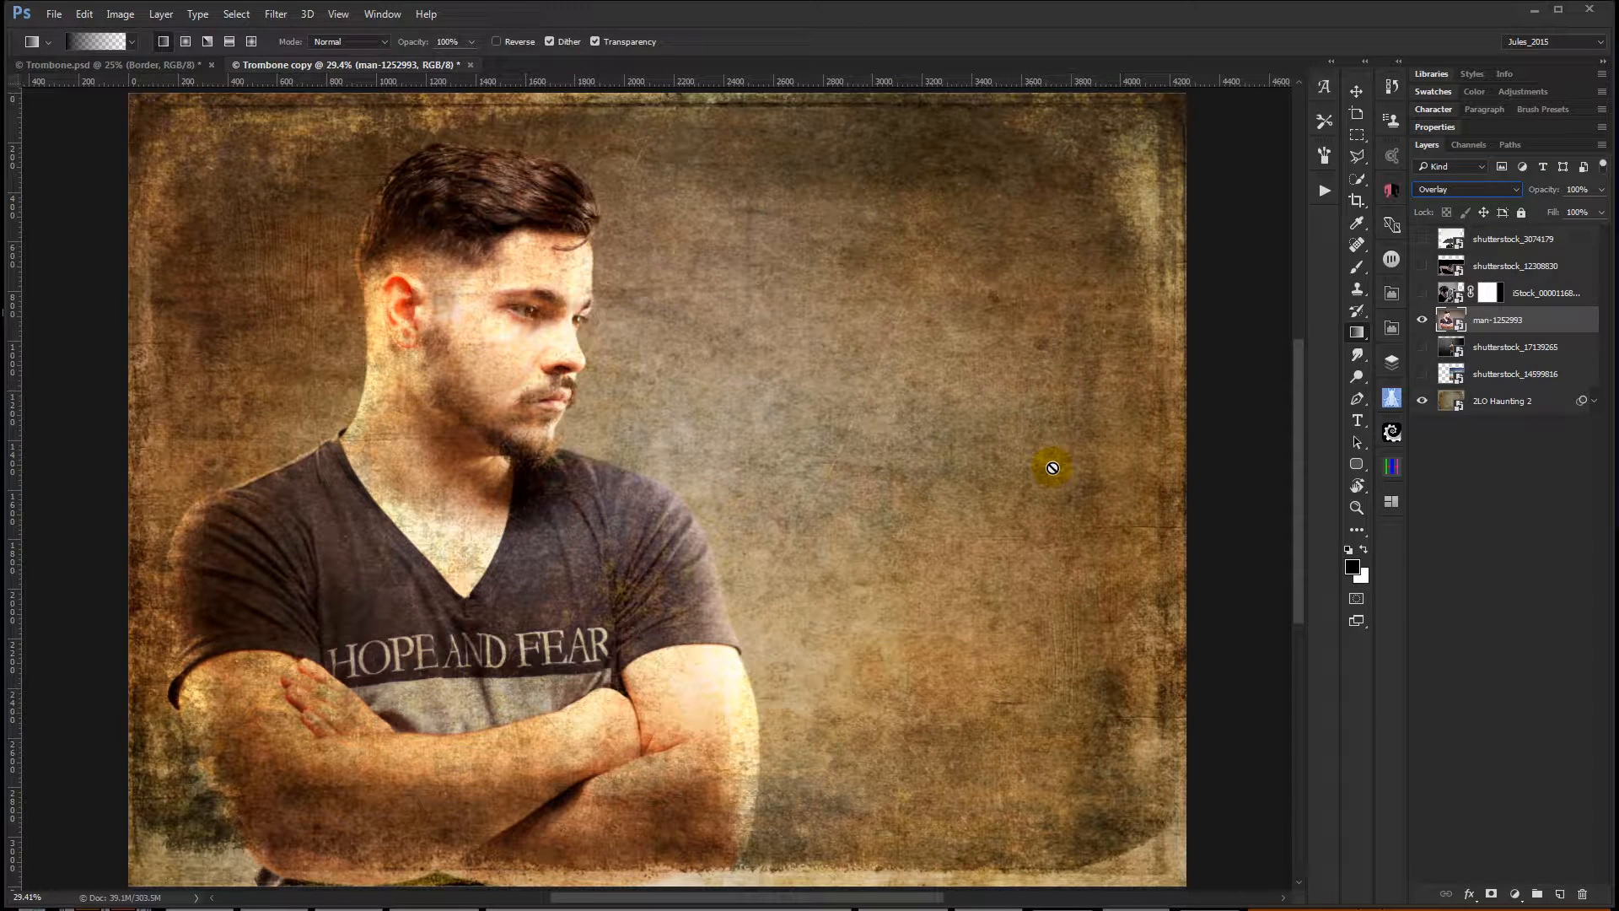
Compare Soft Light, Hard Light and the remaining contrast modes through Hard Mix on the man-1252993 layer, and leave it on Hard Light.
key(Down)
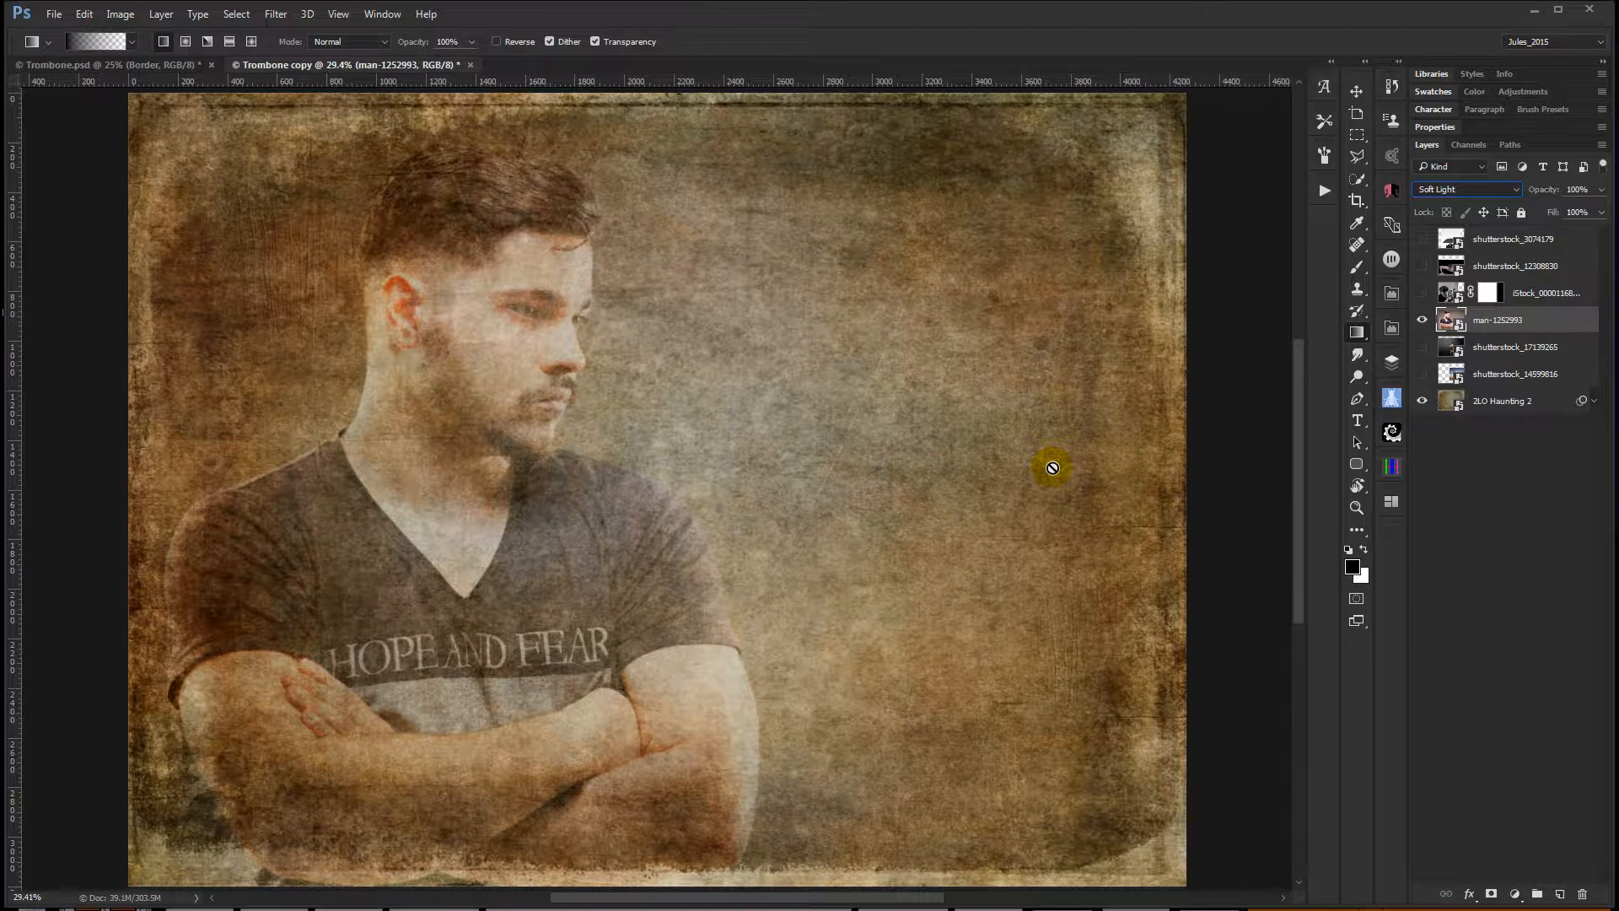
key(Down)
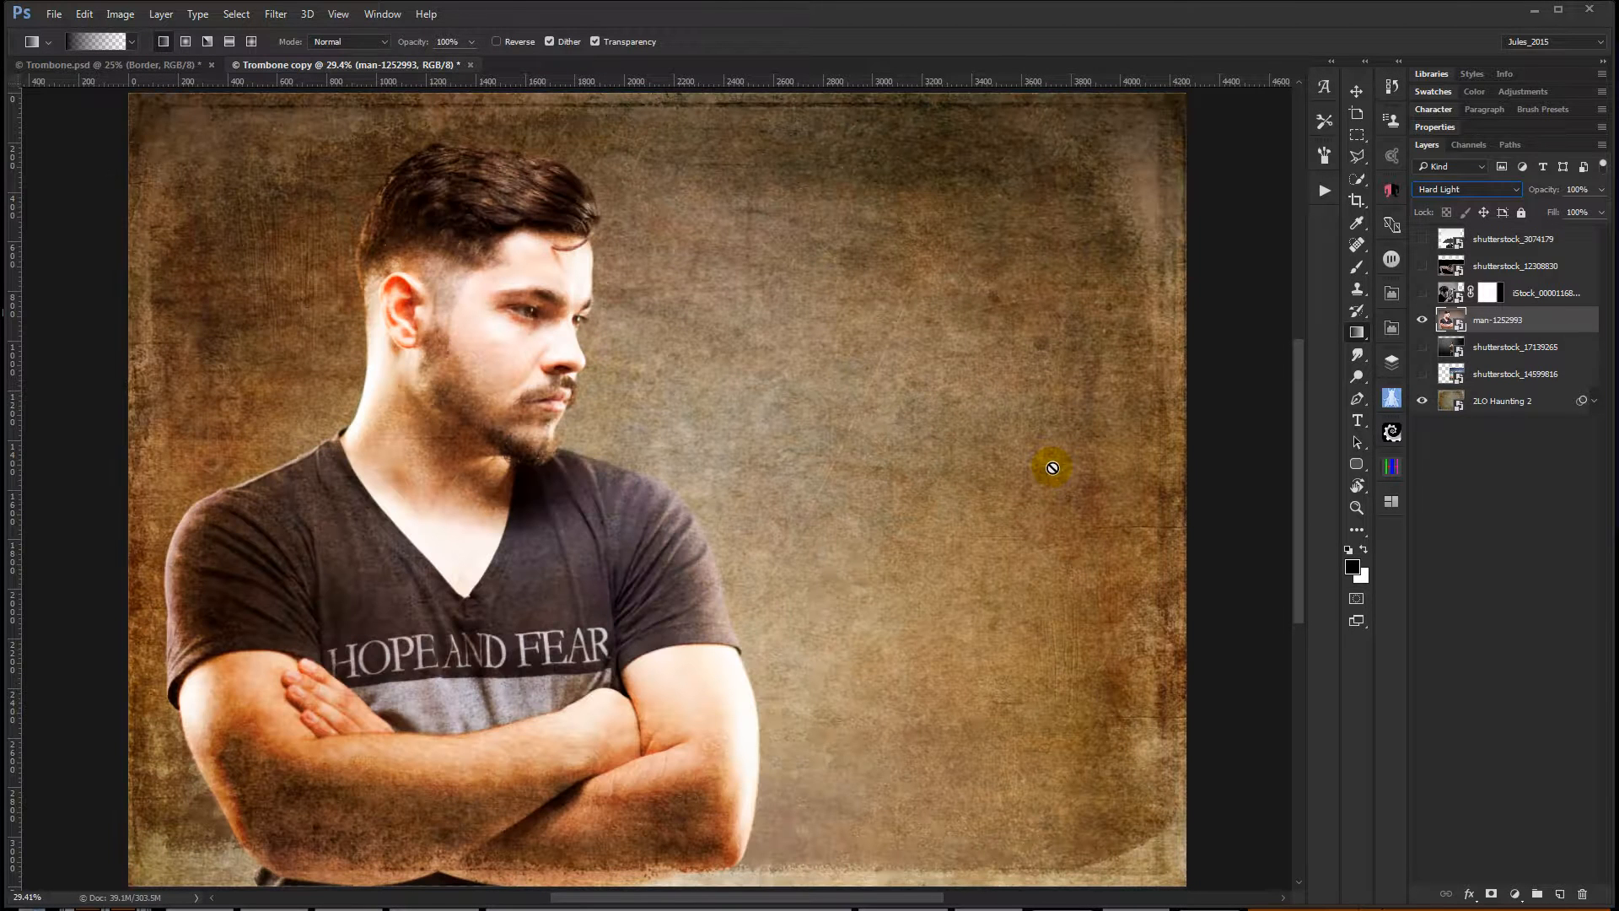
key(Down)
key(Down)
key(Down)
key(Down)
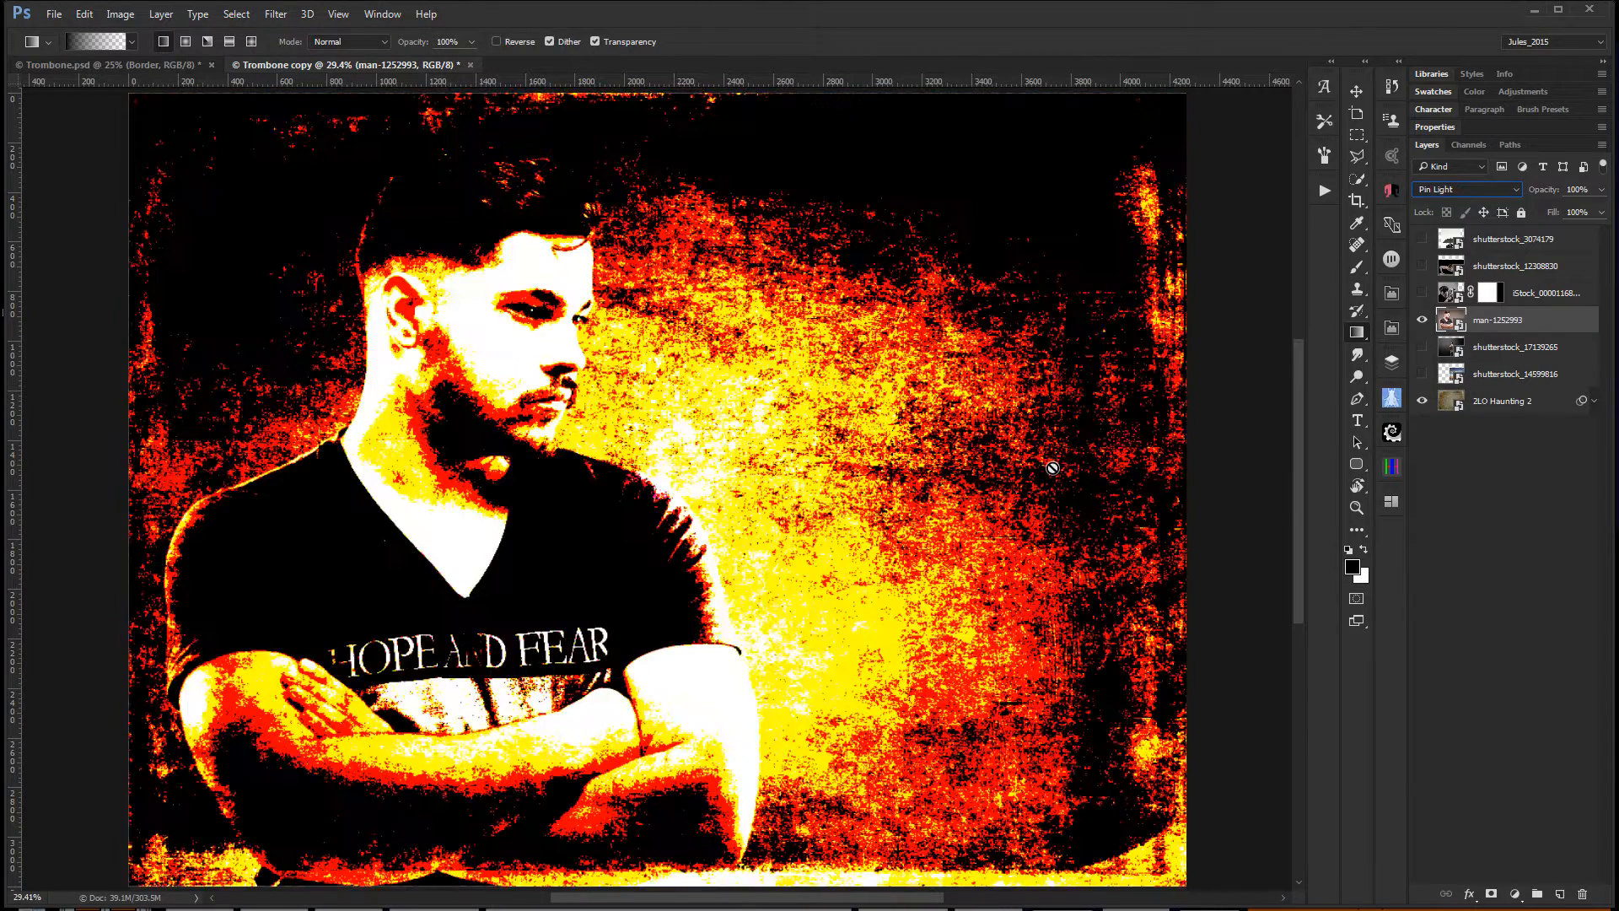
key(Up)
key(Up)
key(Up)
key(Up)
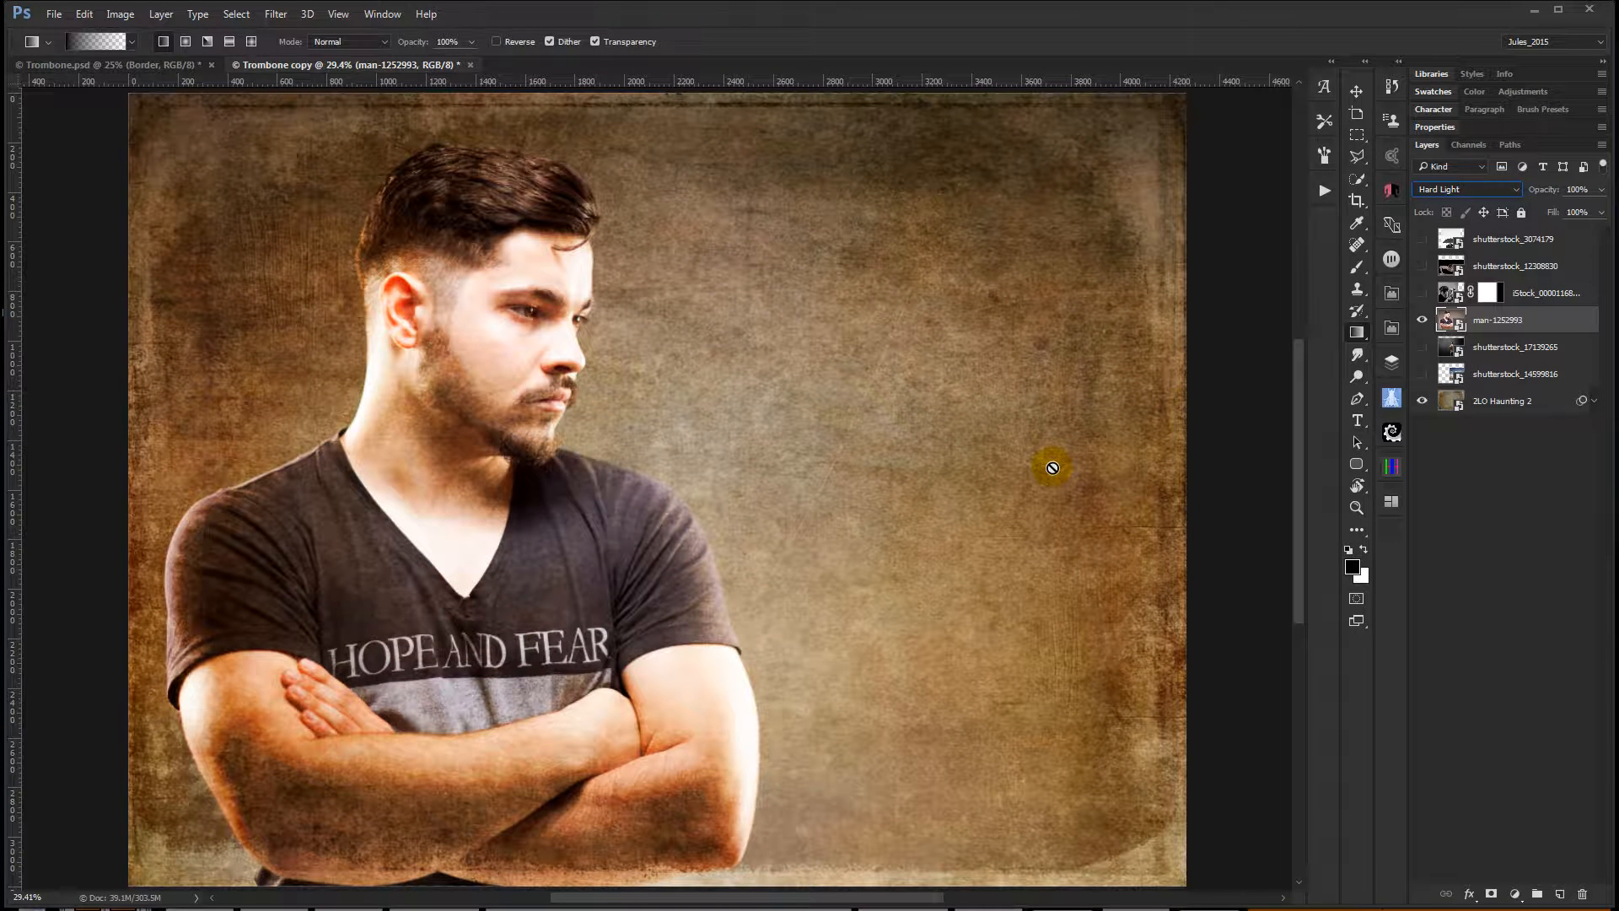
Set the opacity of the man-1252993 layer to 50%.
click(1576, 189)
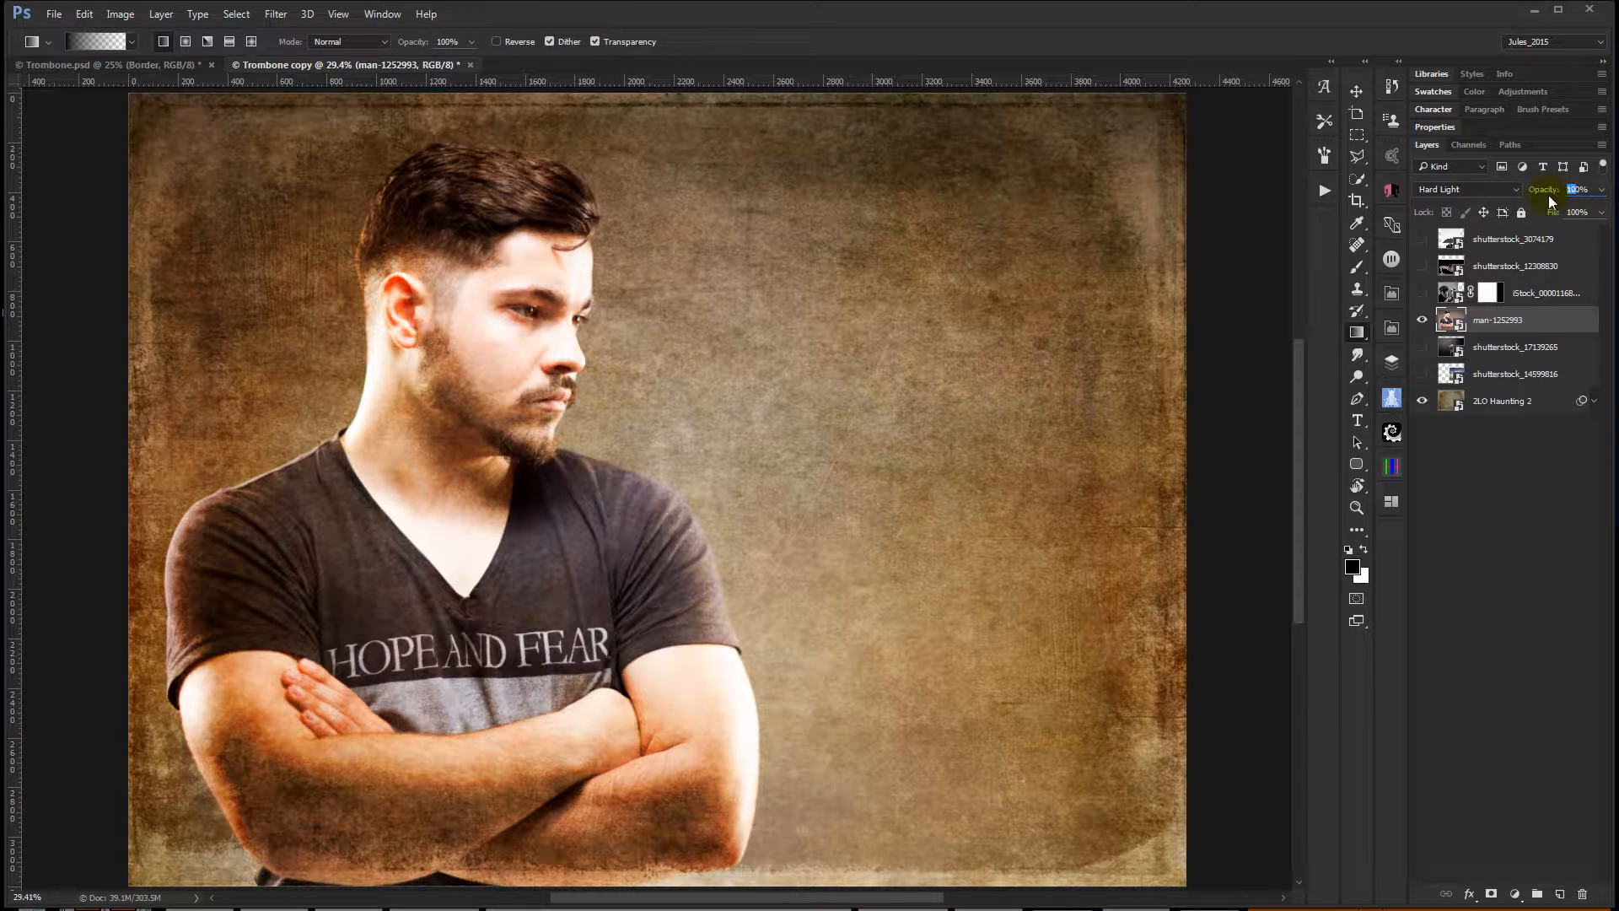
text(50)
key(Return)
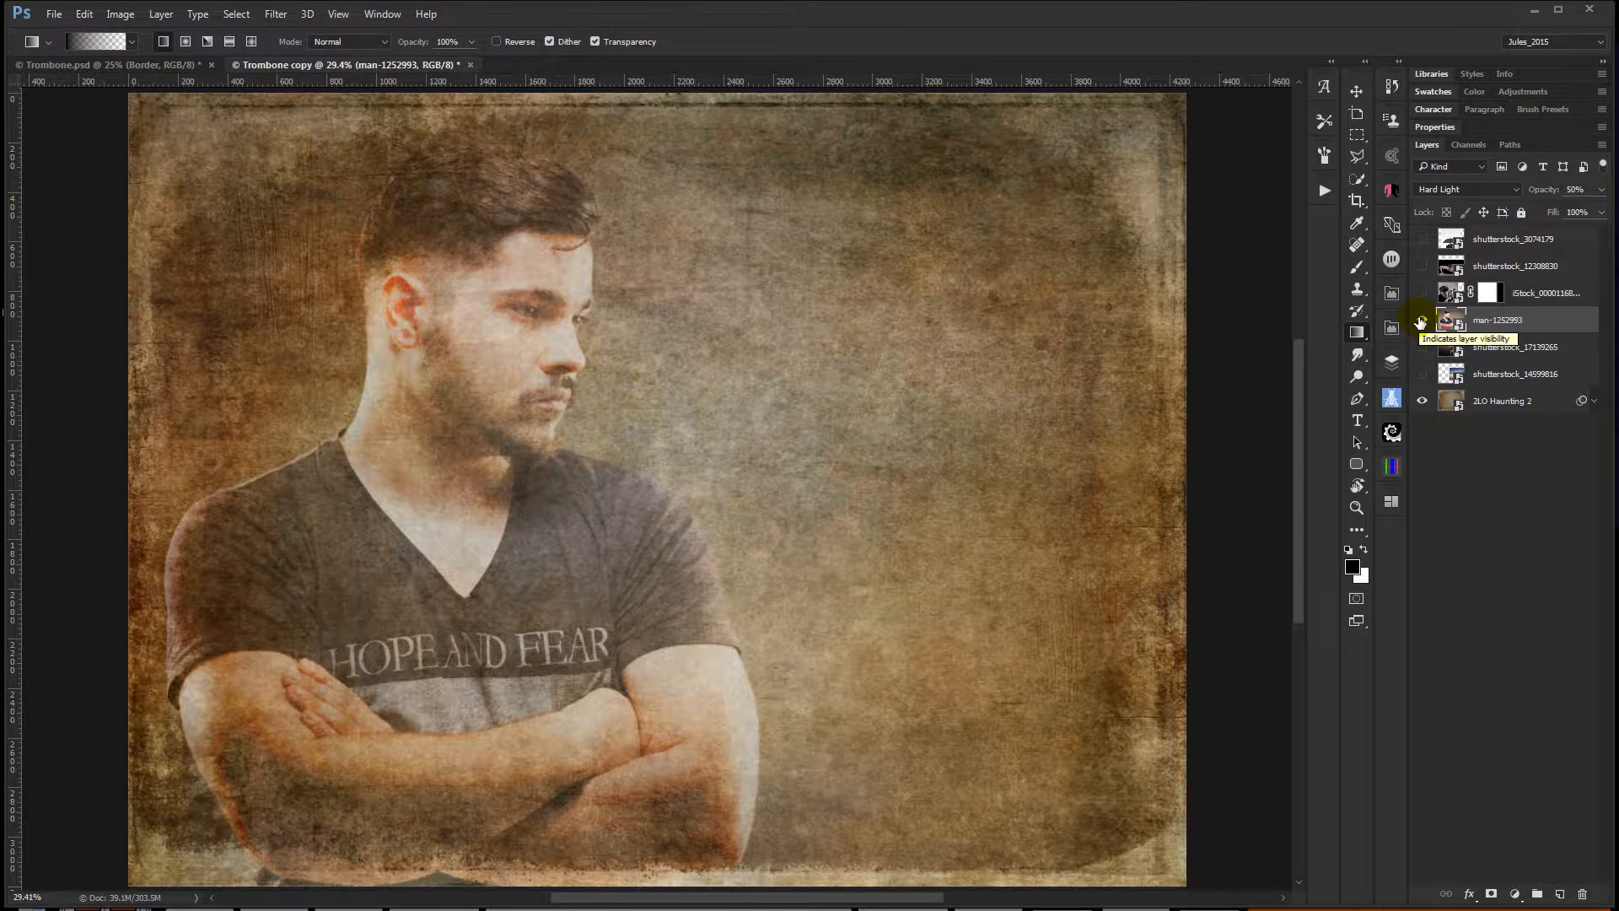
Hide the man-1252993 layer, show the shutterstock_17139265 layer, and set its blend mode to Overlay.
click(1421, 321)
click(1421, 347)
click(1497, 347)
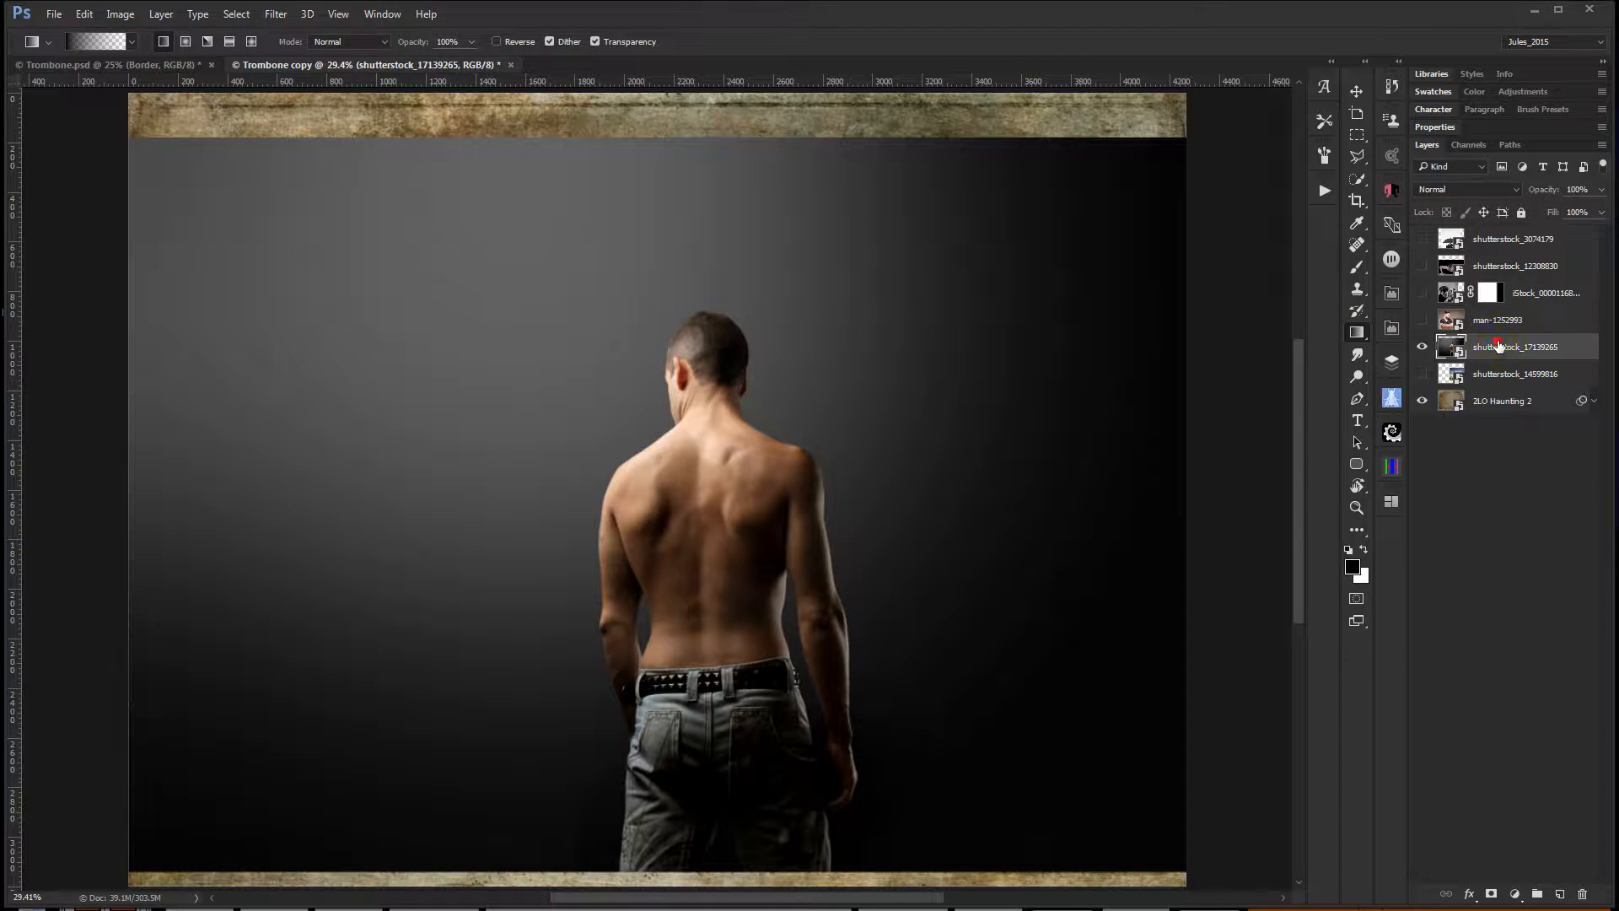
click(1462, 192)
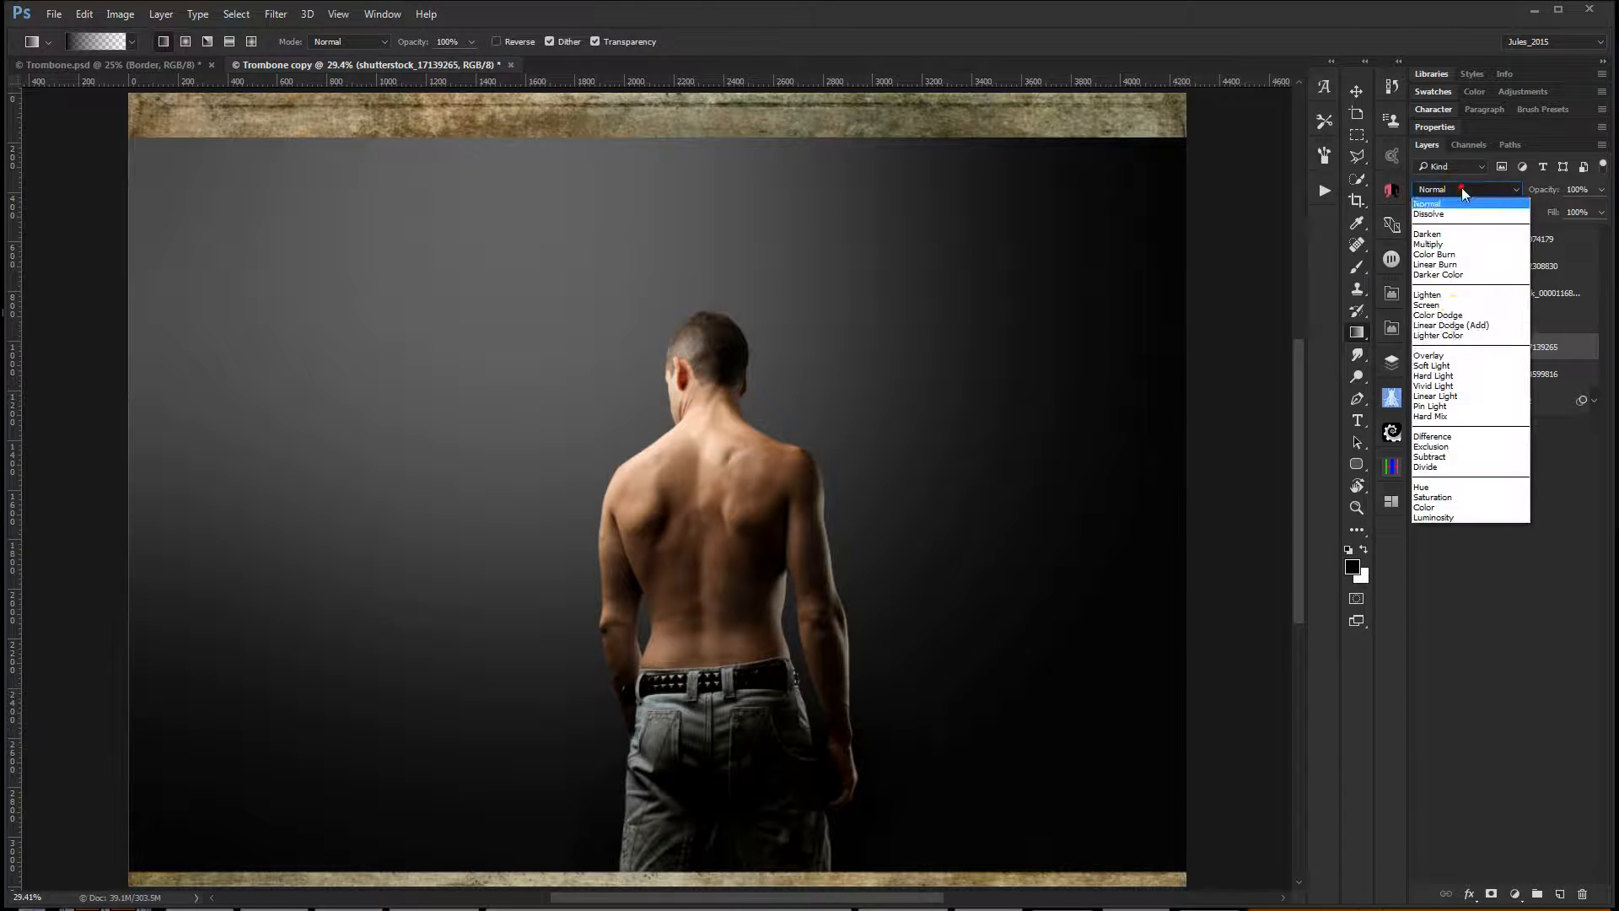
click(1453, 364)
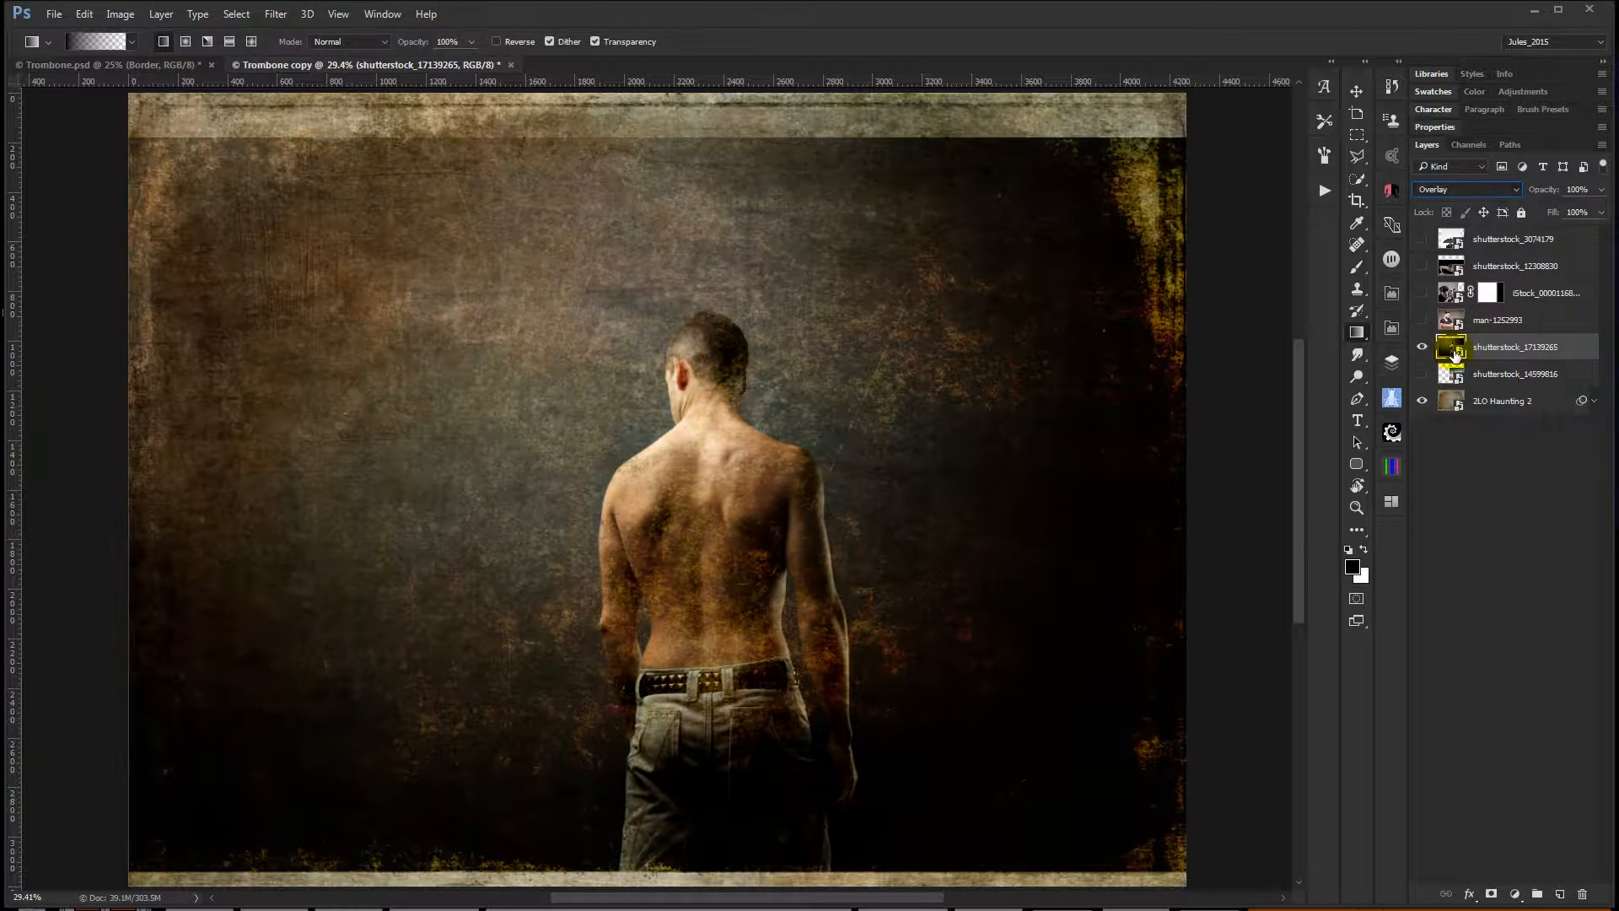
Compare Hard Light with Soft Light on the shutterstock_17139265 layer, and leave it on Soft Light.
key(Down)
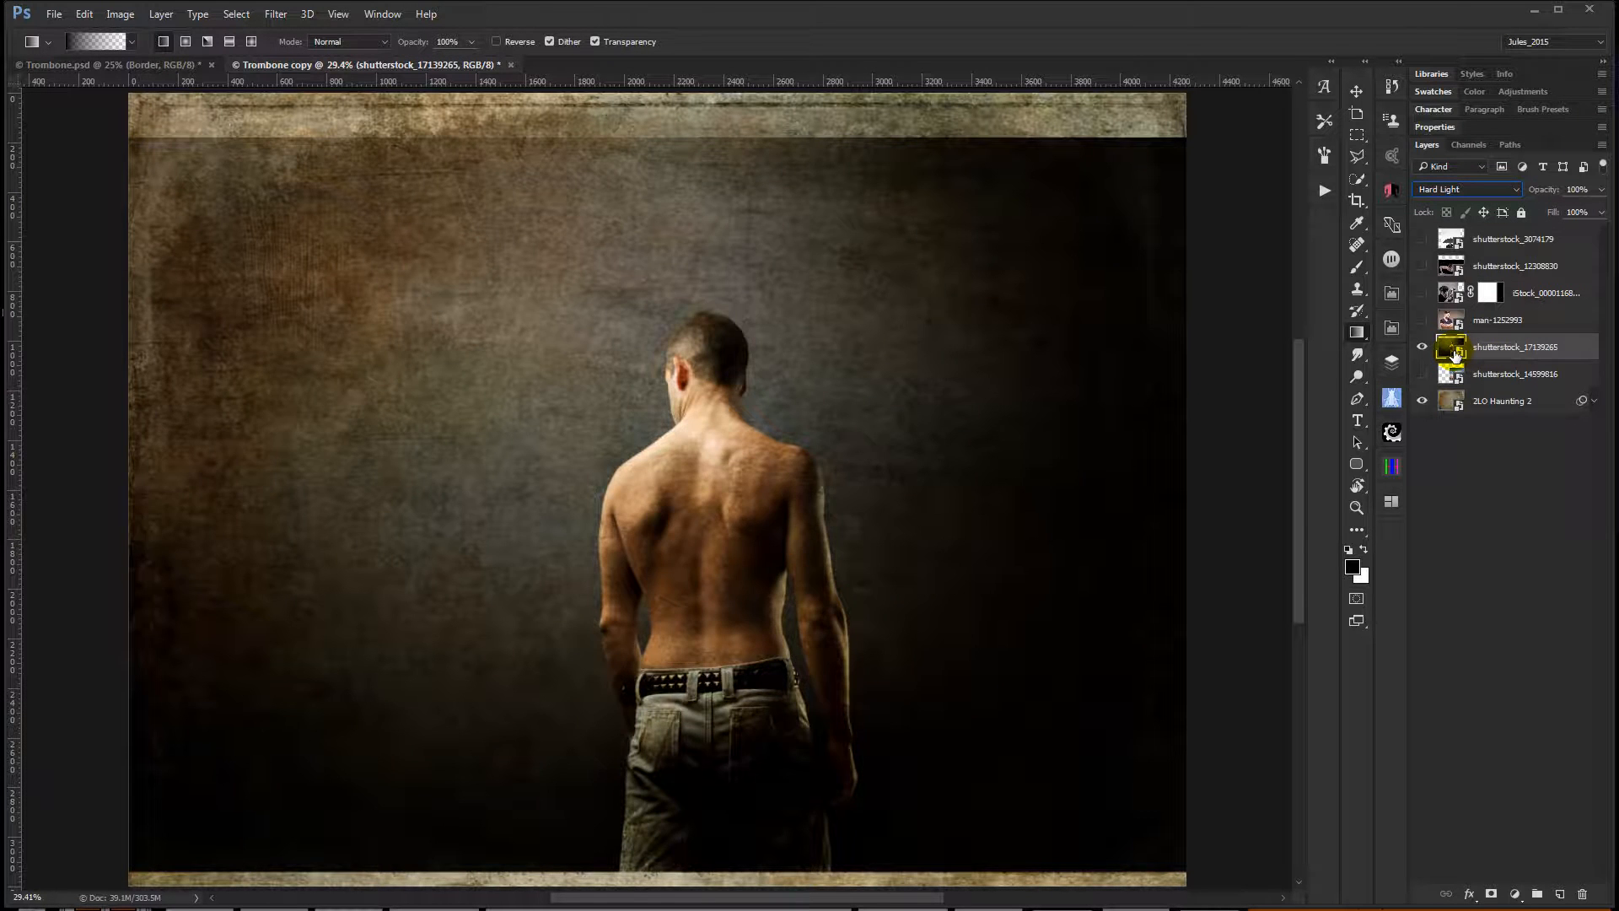
key(Up)
key(Down)
key(Up)
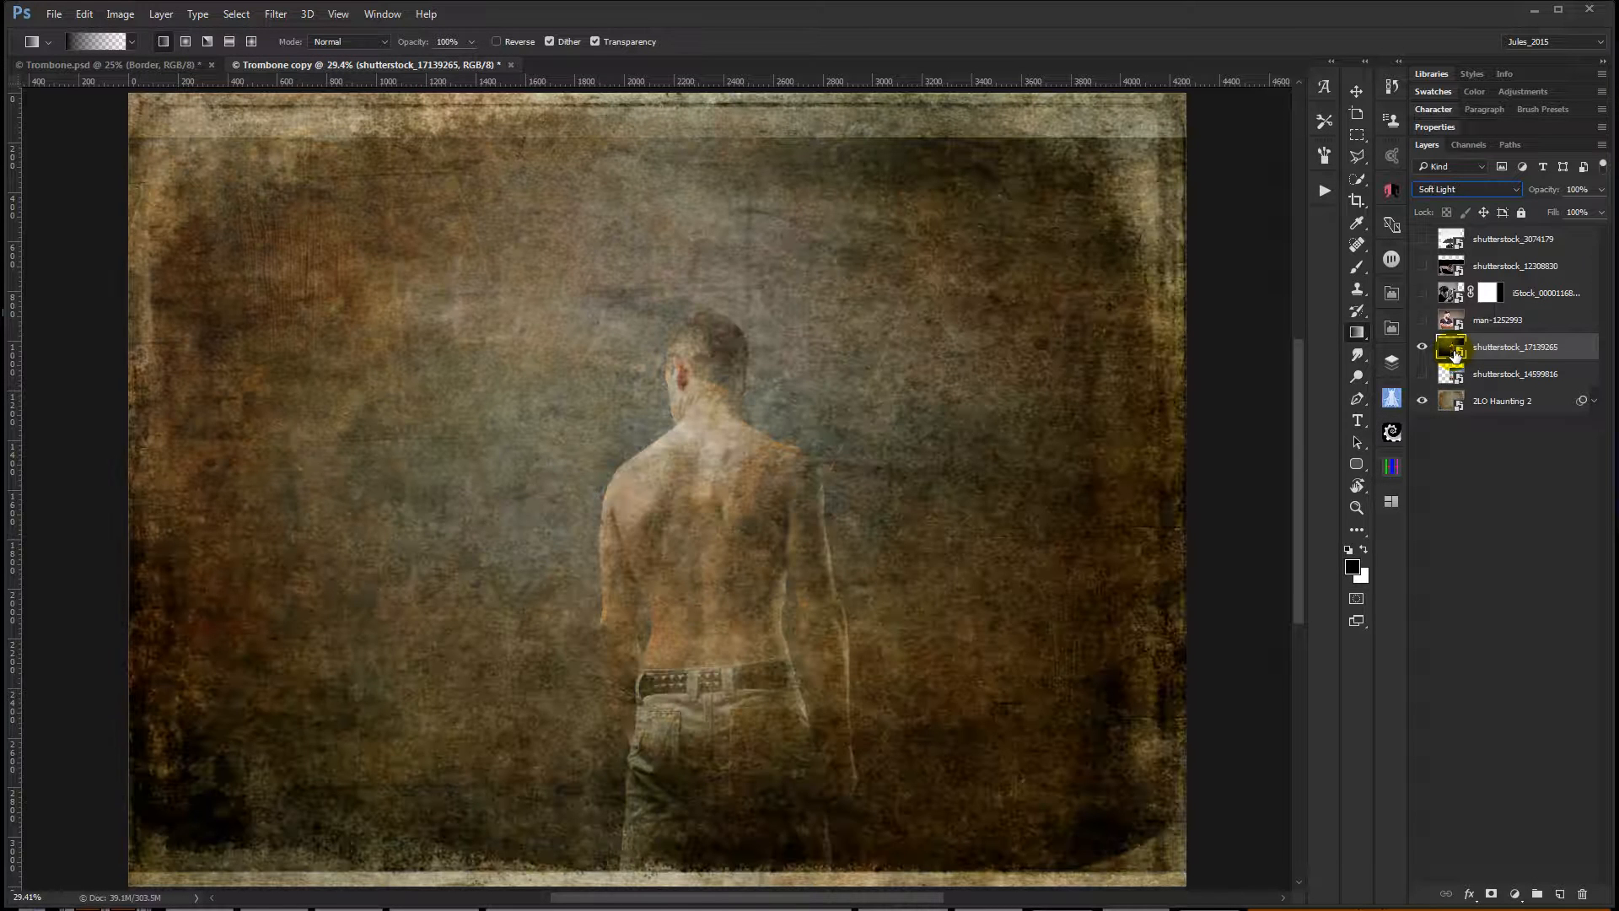
Mask the shutterstock_17139265 layer and paint out the photo's outer areas around the man in black with an 1100 px soft brush.
click(1494, 894)
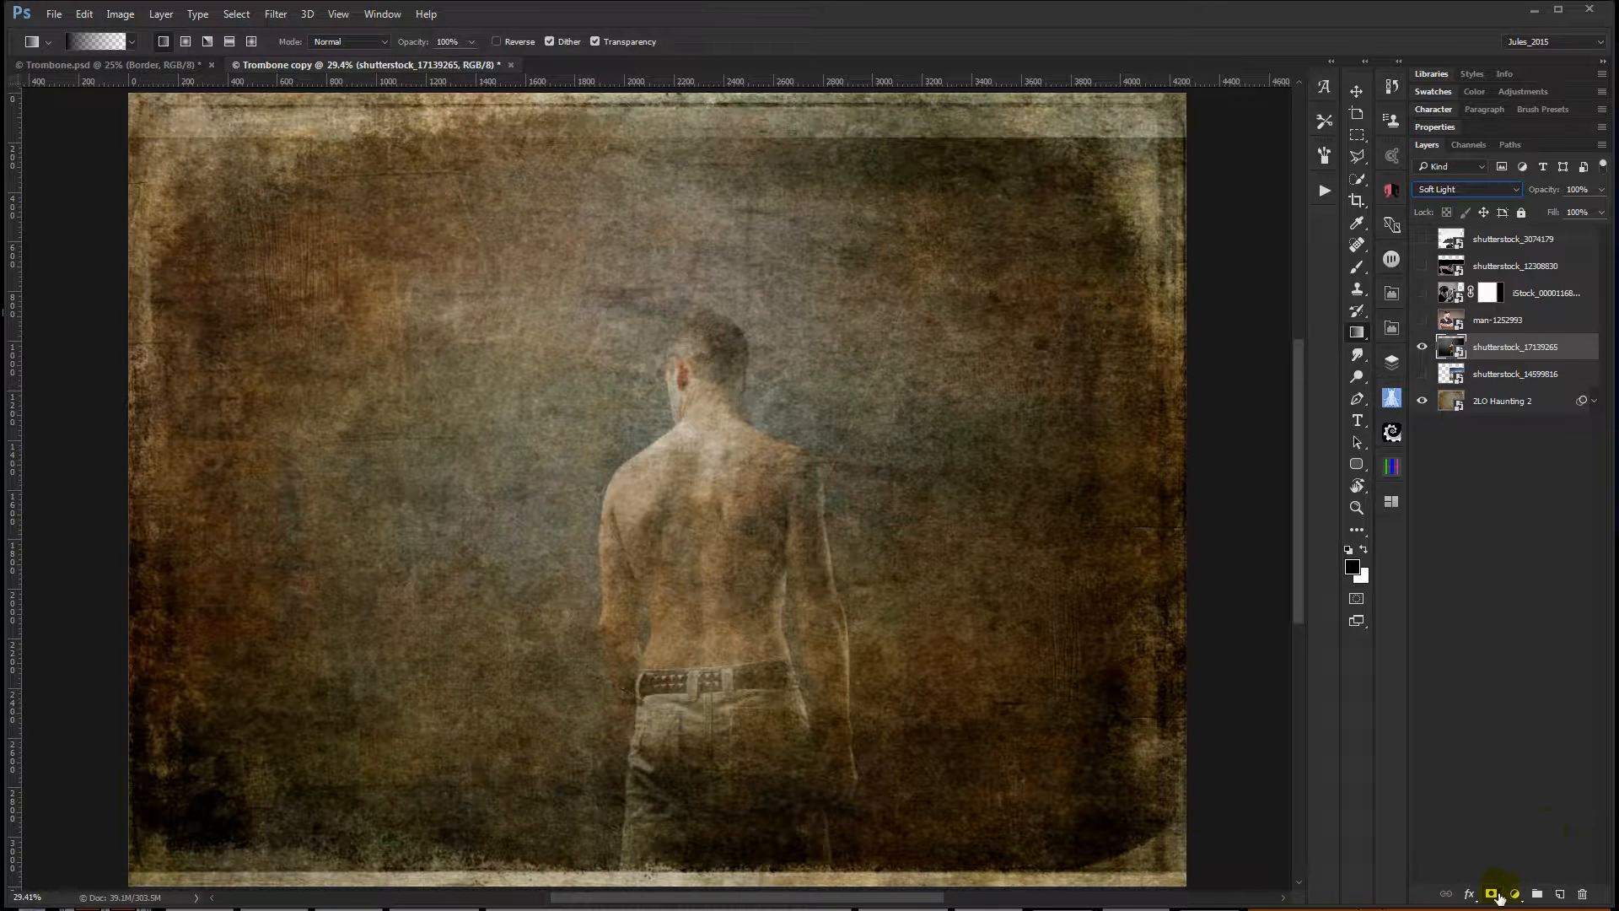
click(1494, 894)
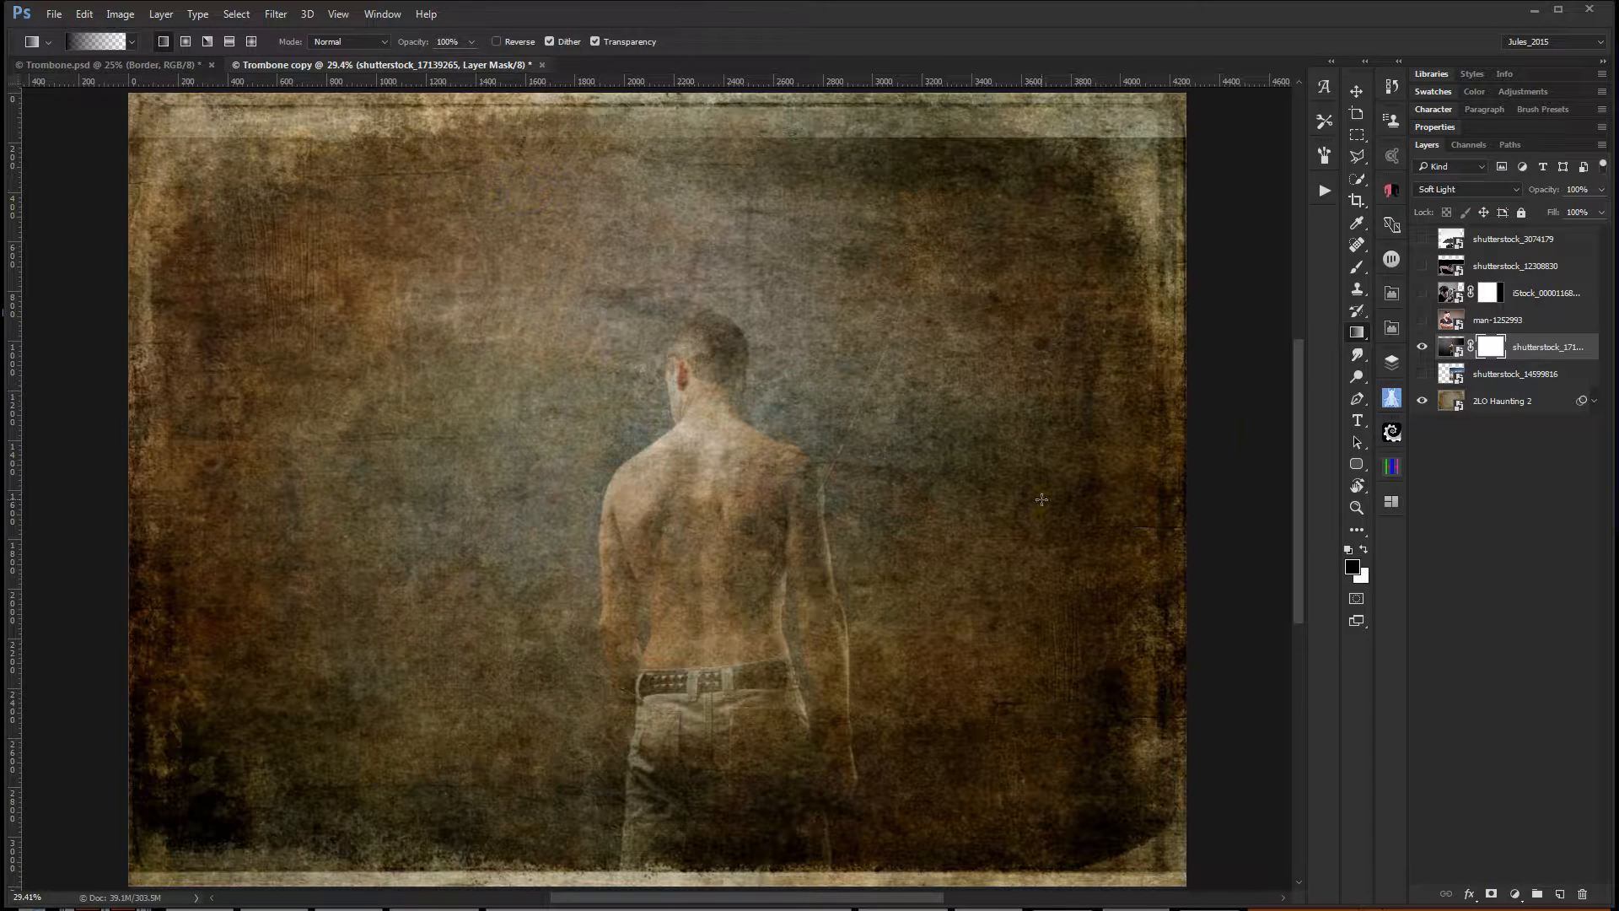
key(b)
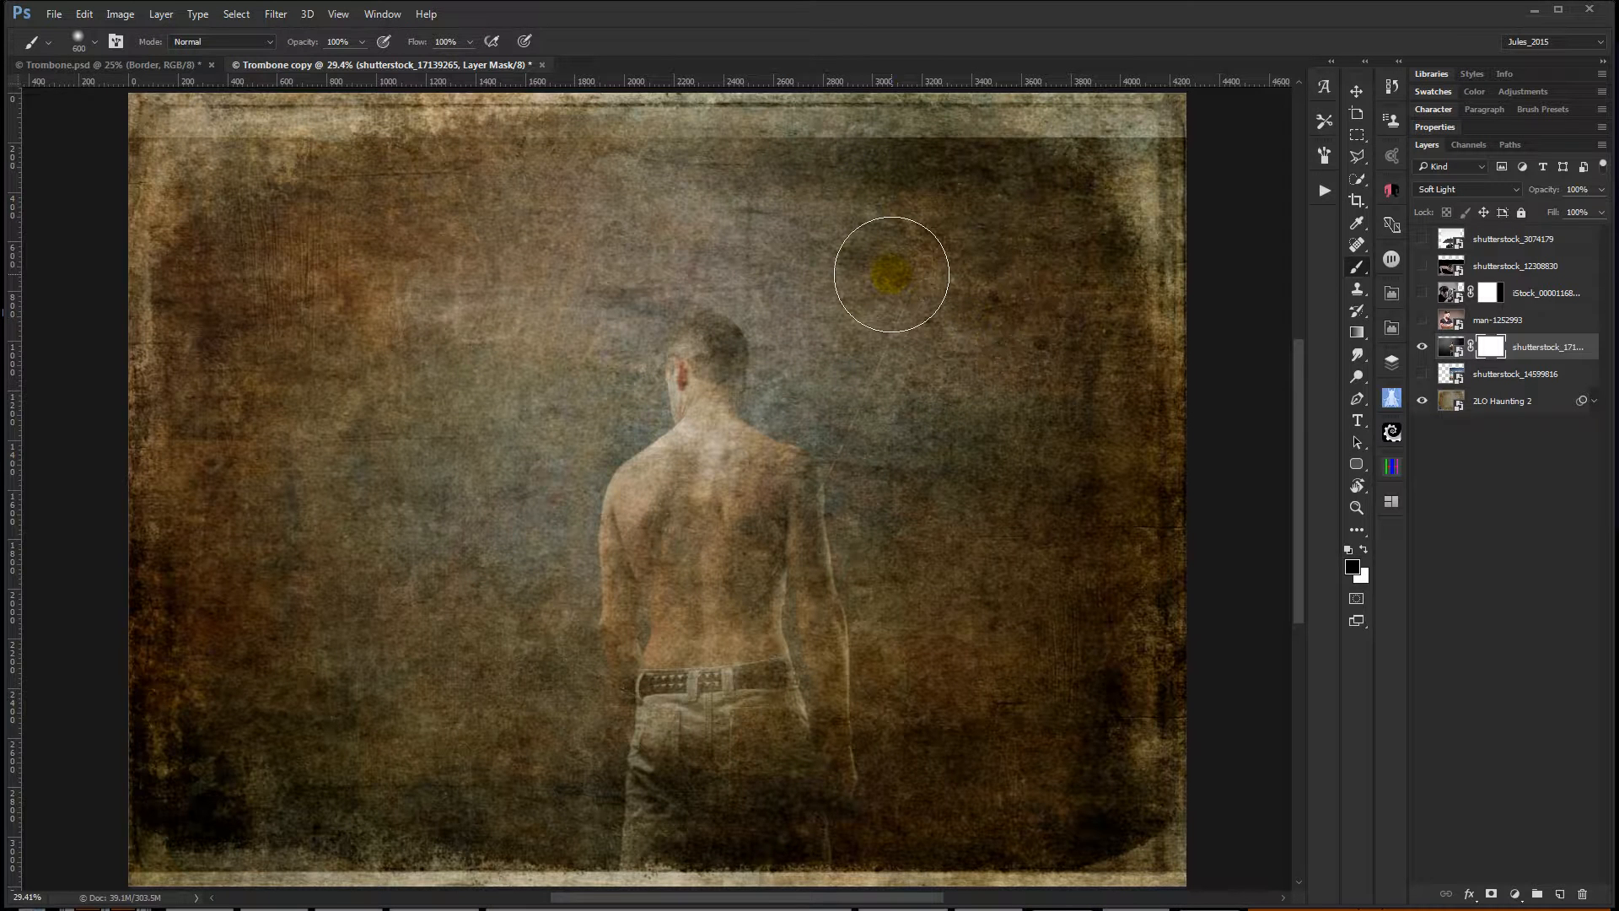
key(bracketright)
key(bracketright)
key(bracketright)
key(bracketright)
key(bracketright)
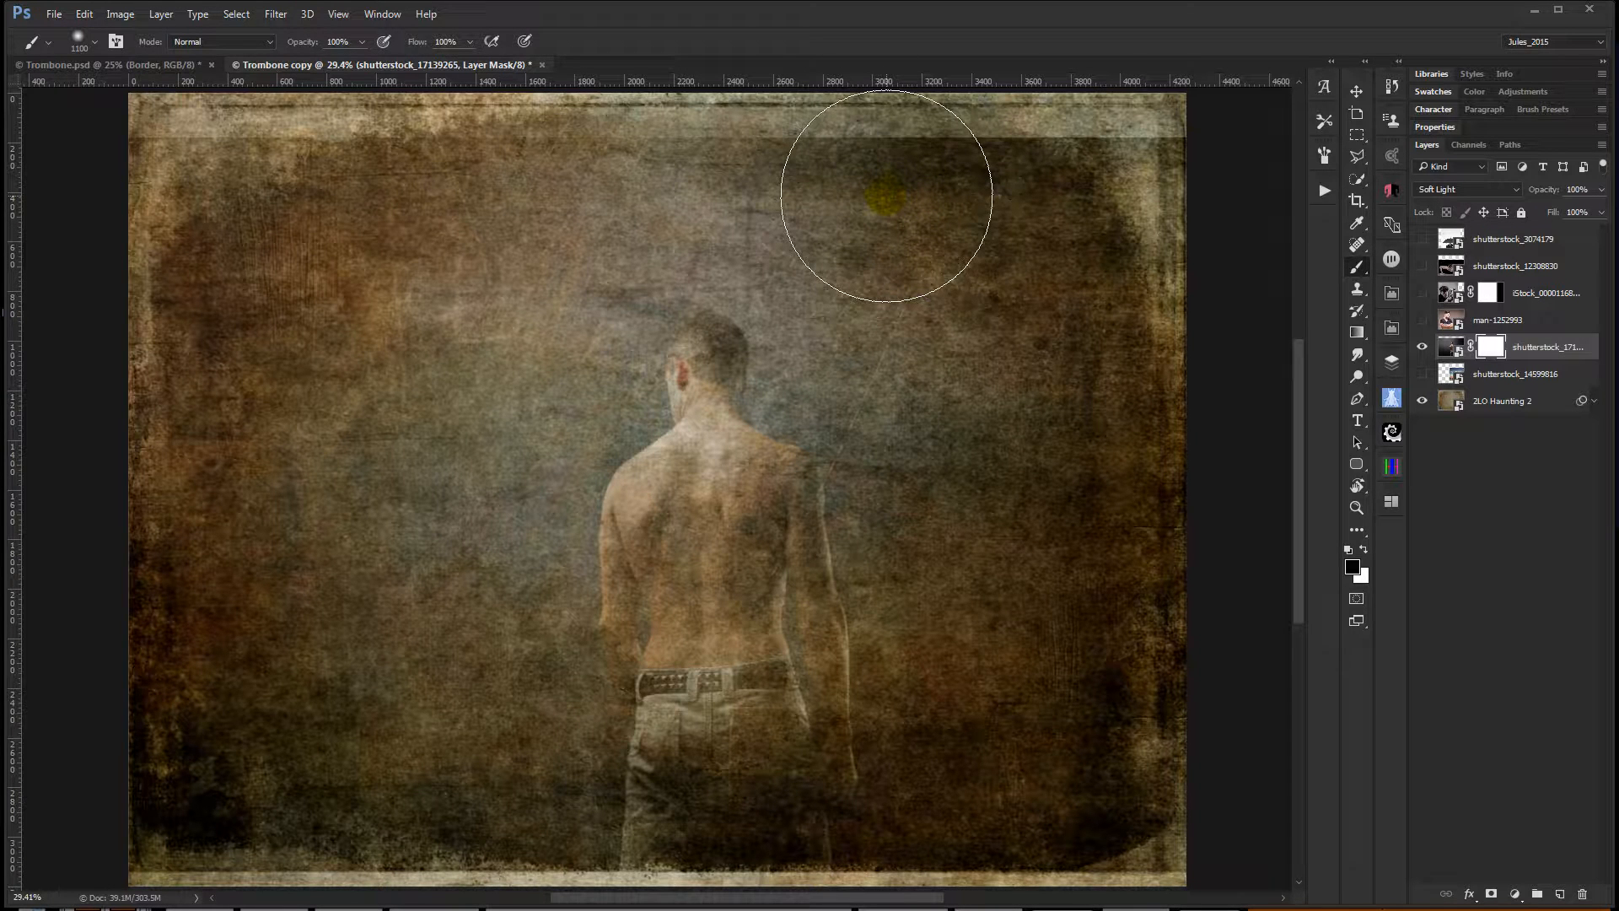
mouse_move(885, 196)
mouse_down()
mouse_move(1030, 291)
mouse_move(1110, 224)
mouse_move(1102, 171)
mouse_up()
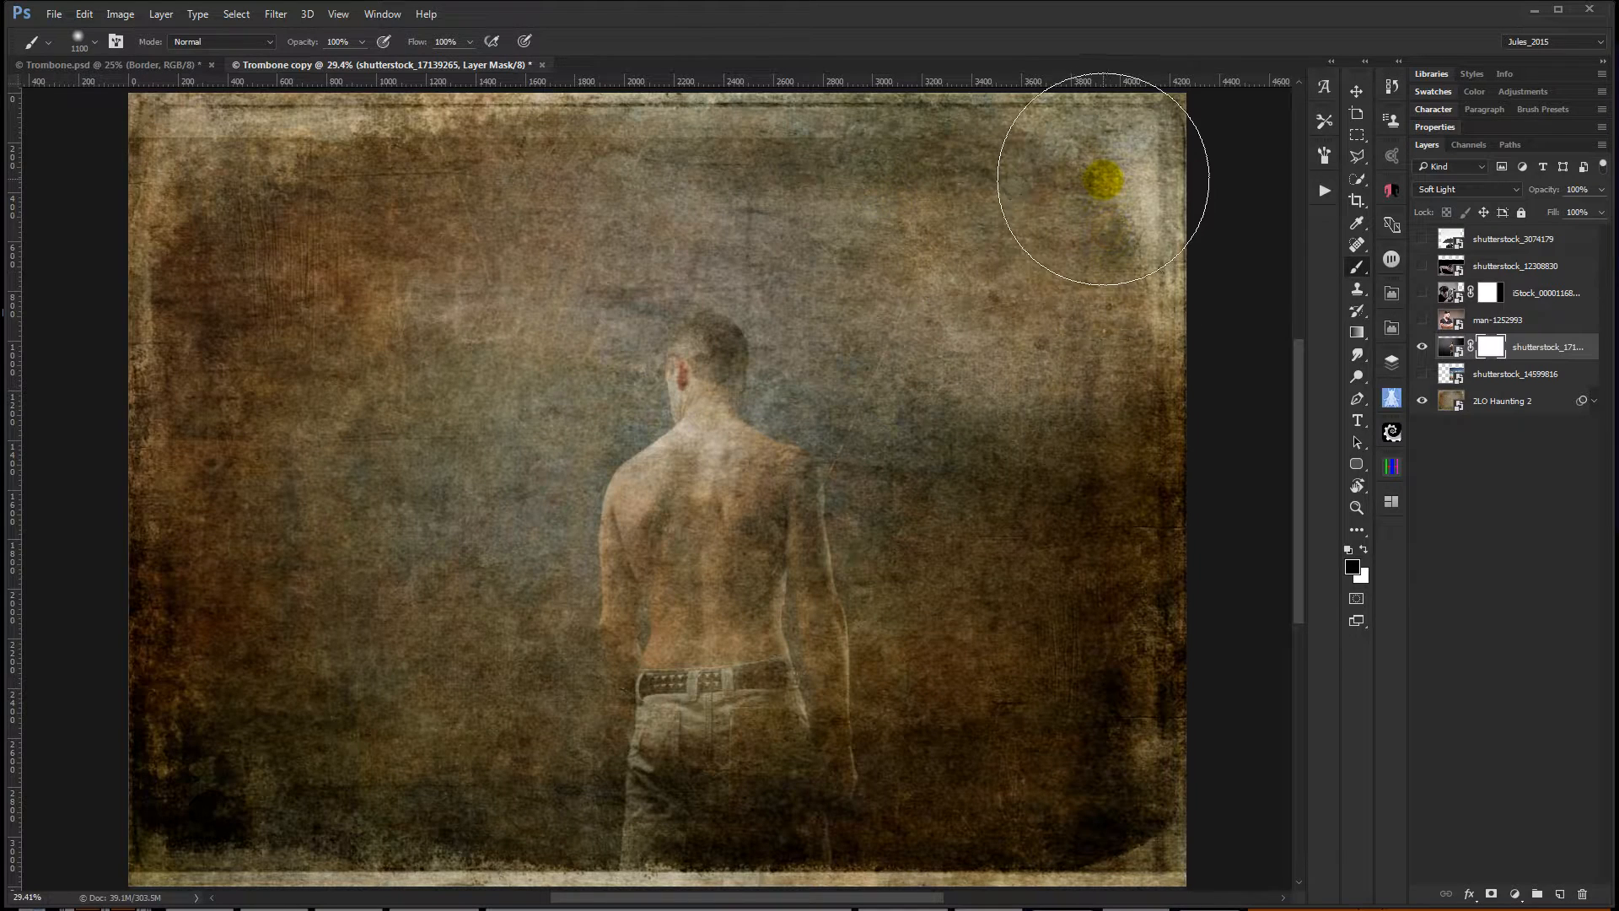
mouse_move(993, 169)
mouse_down()
mouse_move(506, 199)
mouse_move(169, 281)
mouse_move(253, 650)
mouse_move(183, 764)
mouse_move(396, 839)
mouse_up()
mouse_move(1011, 474)
mouse_down()
mouse_move(1033, 640)
mouse_move(1022, 517)
mouse_move(1166, 369)
mouse_move(1108, 804)
mouse_move(1074, 835)
mouse_move(926, 887)
mouse_move(1063, 803)
mouse_move(1269, 506)
mouse_up()
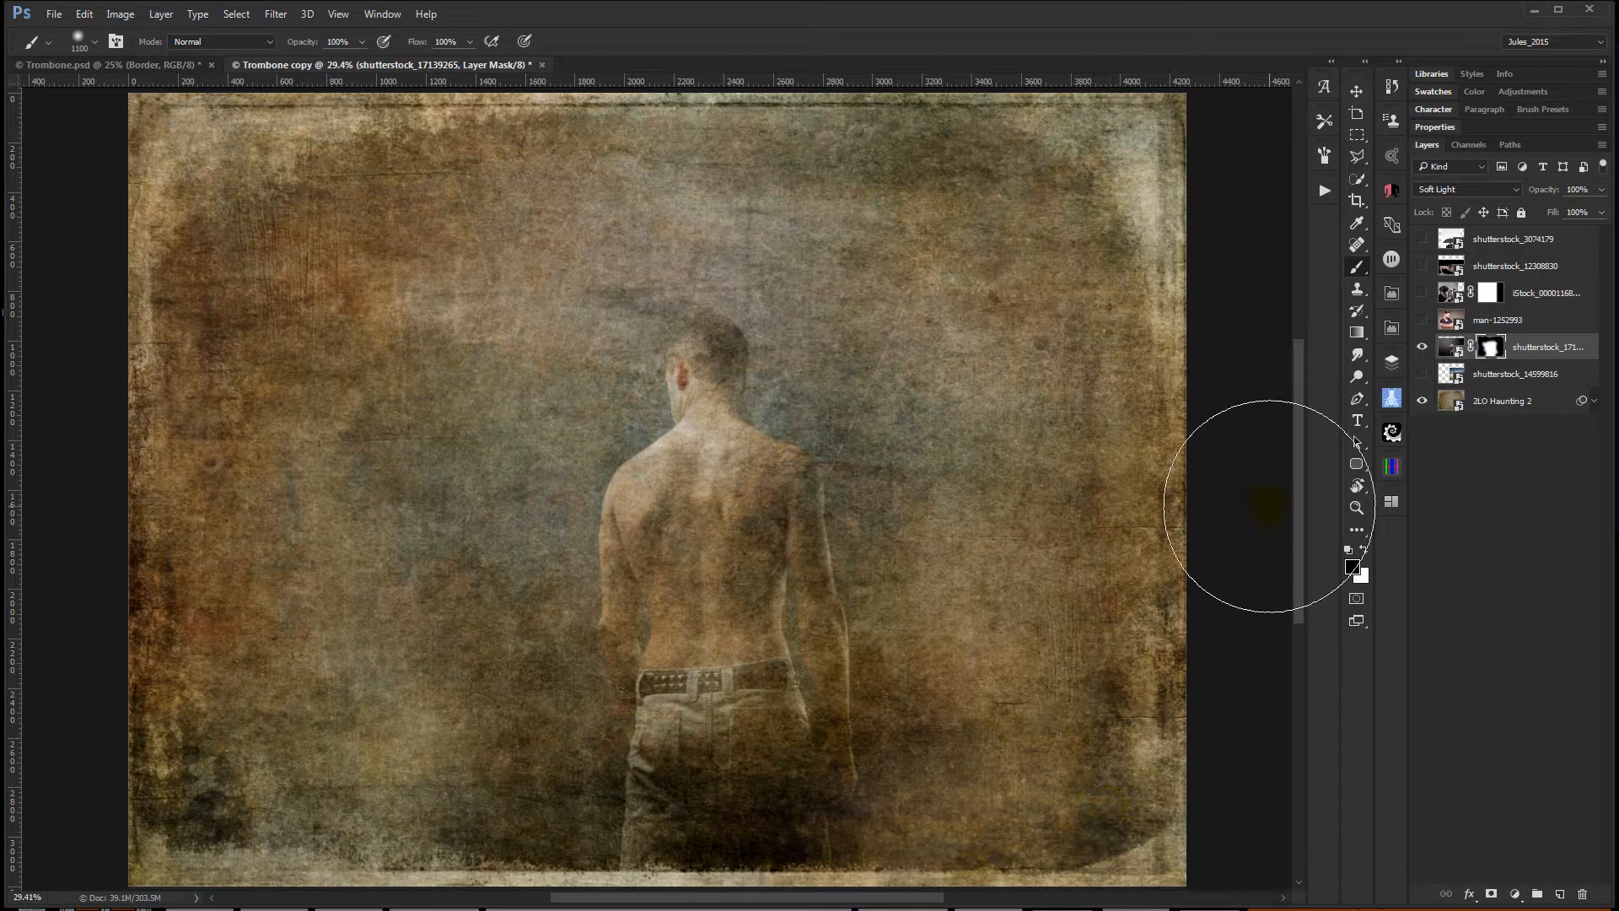
Preview the shutterstock_17139265 layer's mask on its own, try different densities, and set the mask density to 56%.
double_click(1491, 348)
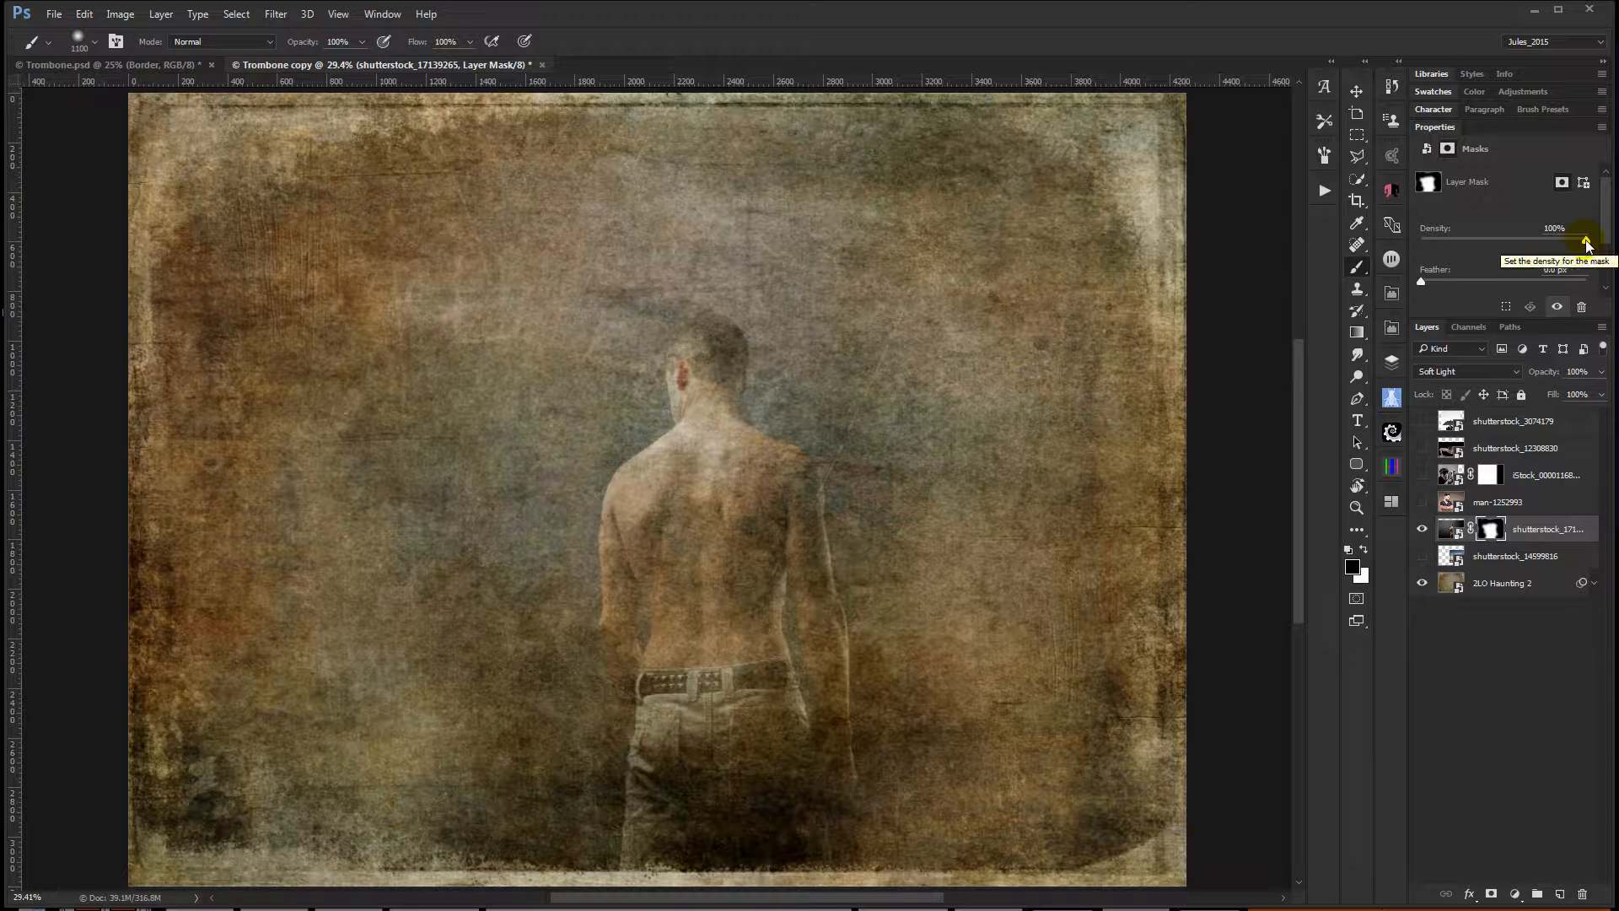
mouse_move(1586, 243)
mouse_down()
mouse_move(1442, 243)
mouse_move(1594, 240)
mouse_up()
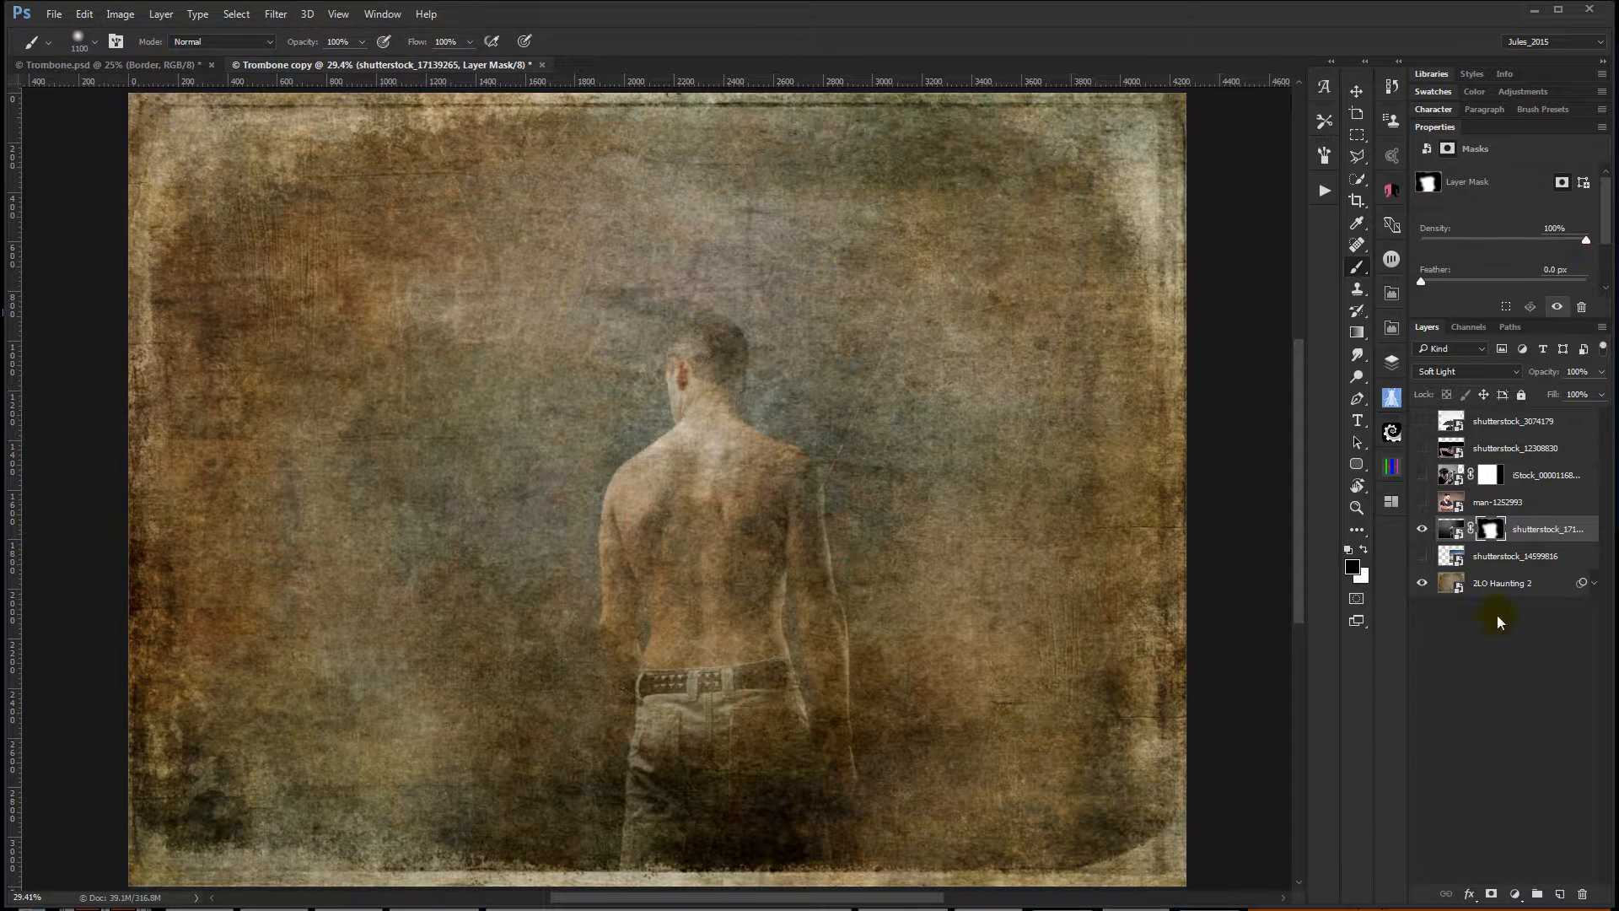
alt+click(1489, 529)
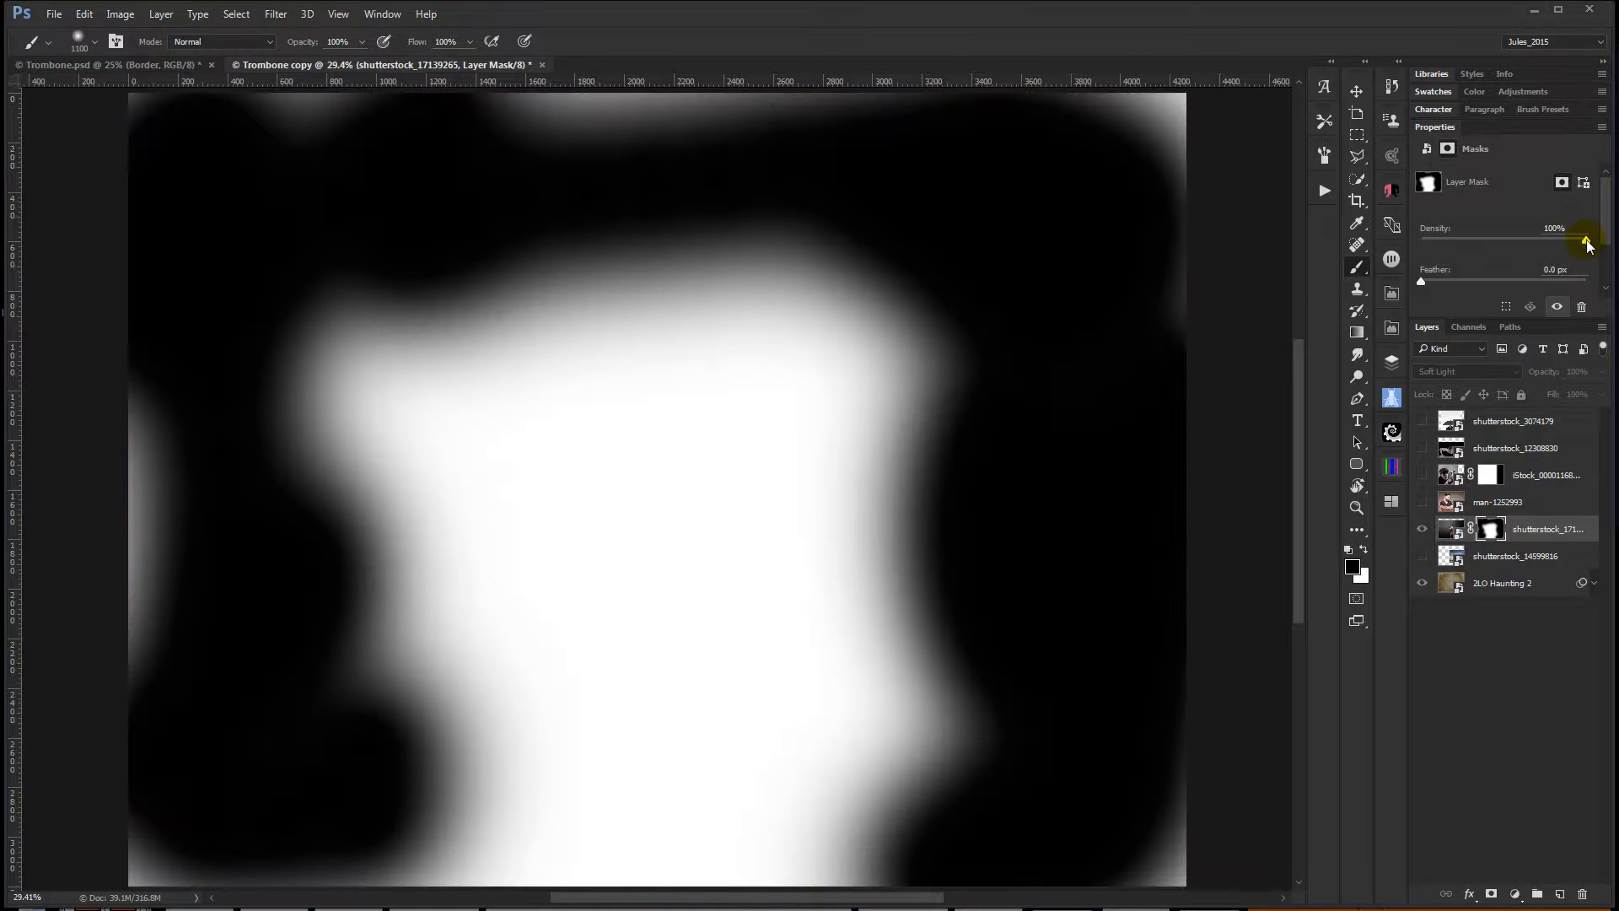
drag(1586, 242, 1422, 246)
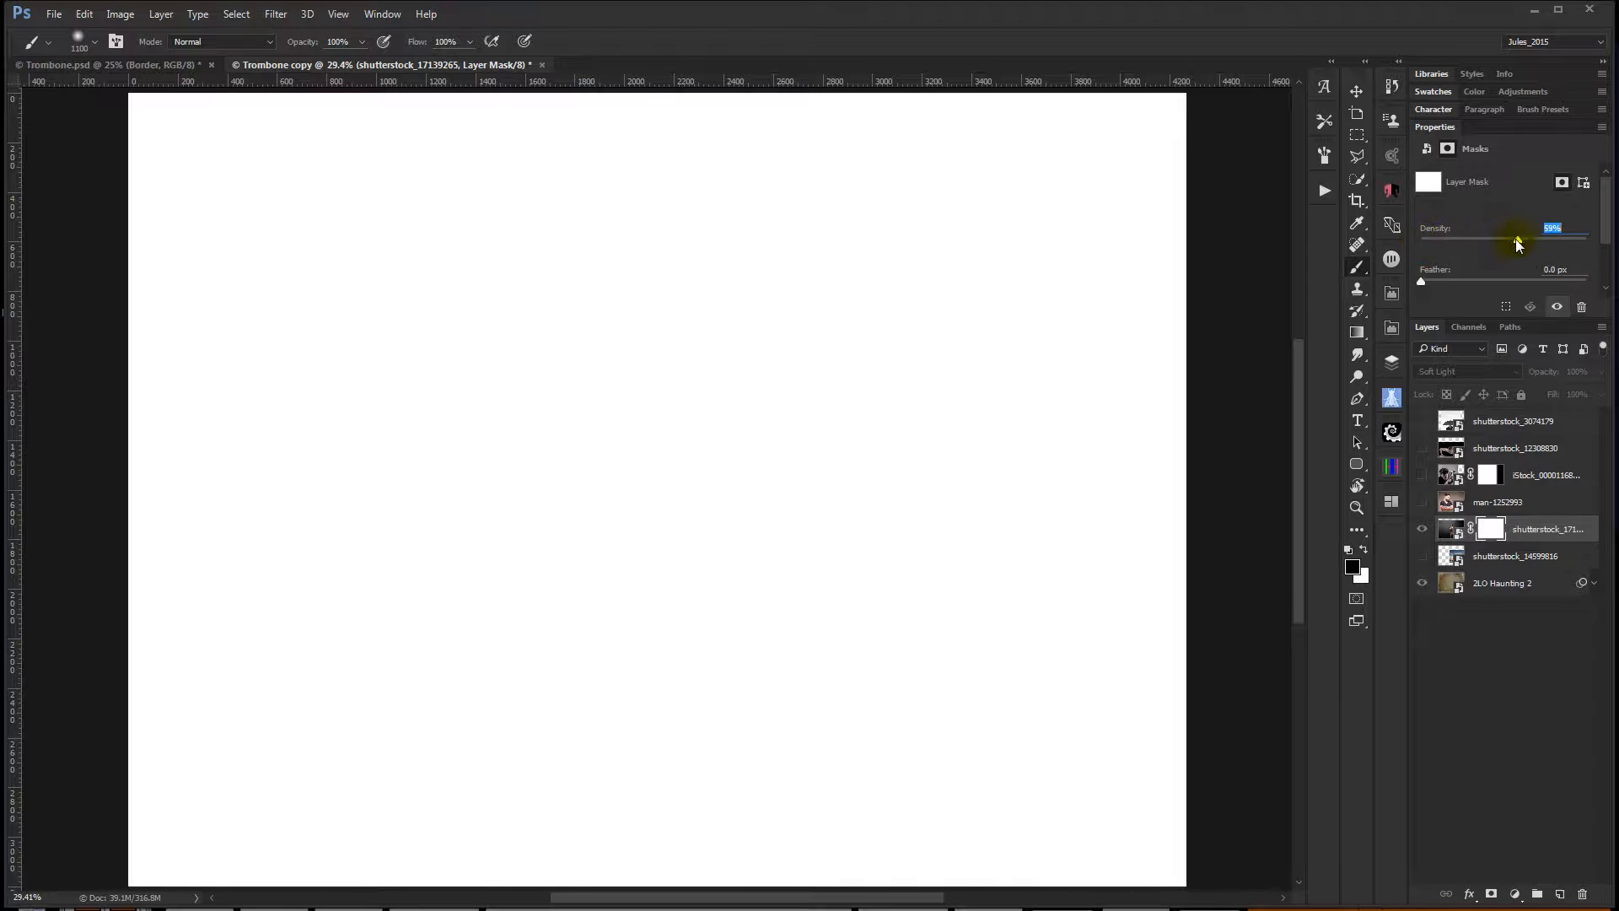
drag(1511, 237, 1521, 241)
alt+click(1490, 533)
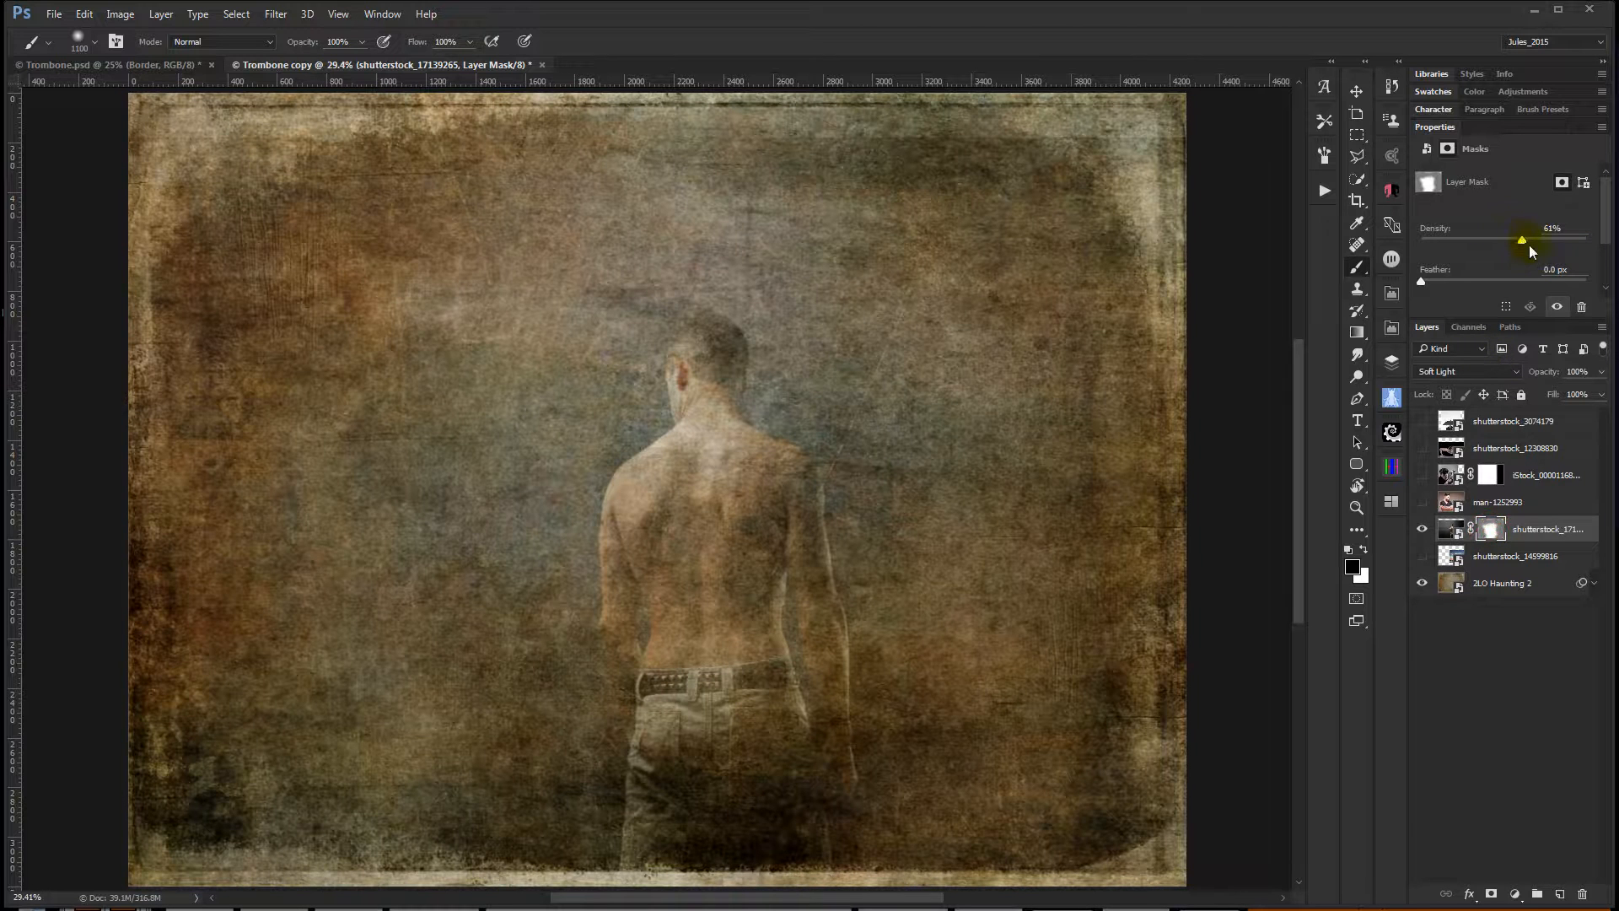
drag(1562, 240, 1513, 247)
Hide the shutterstock_17139265 layer, then show and select the shutterstock_14599816 layer.
click(1422, 531)
click(1422, 555)
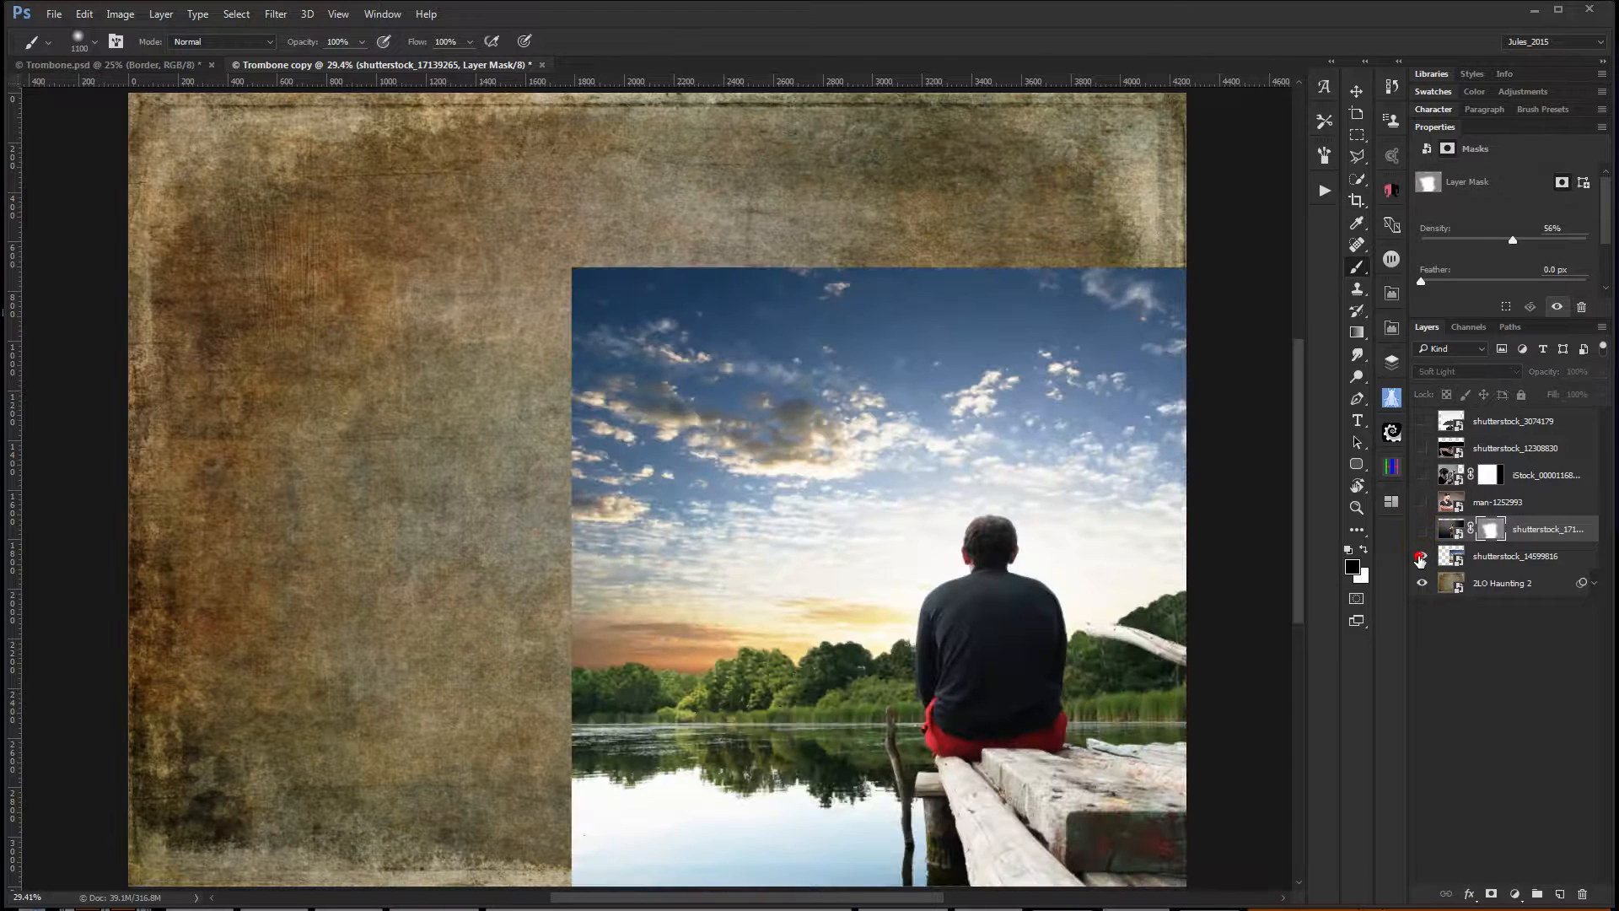
click(1574, 557)
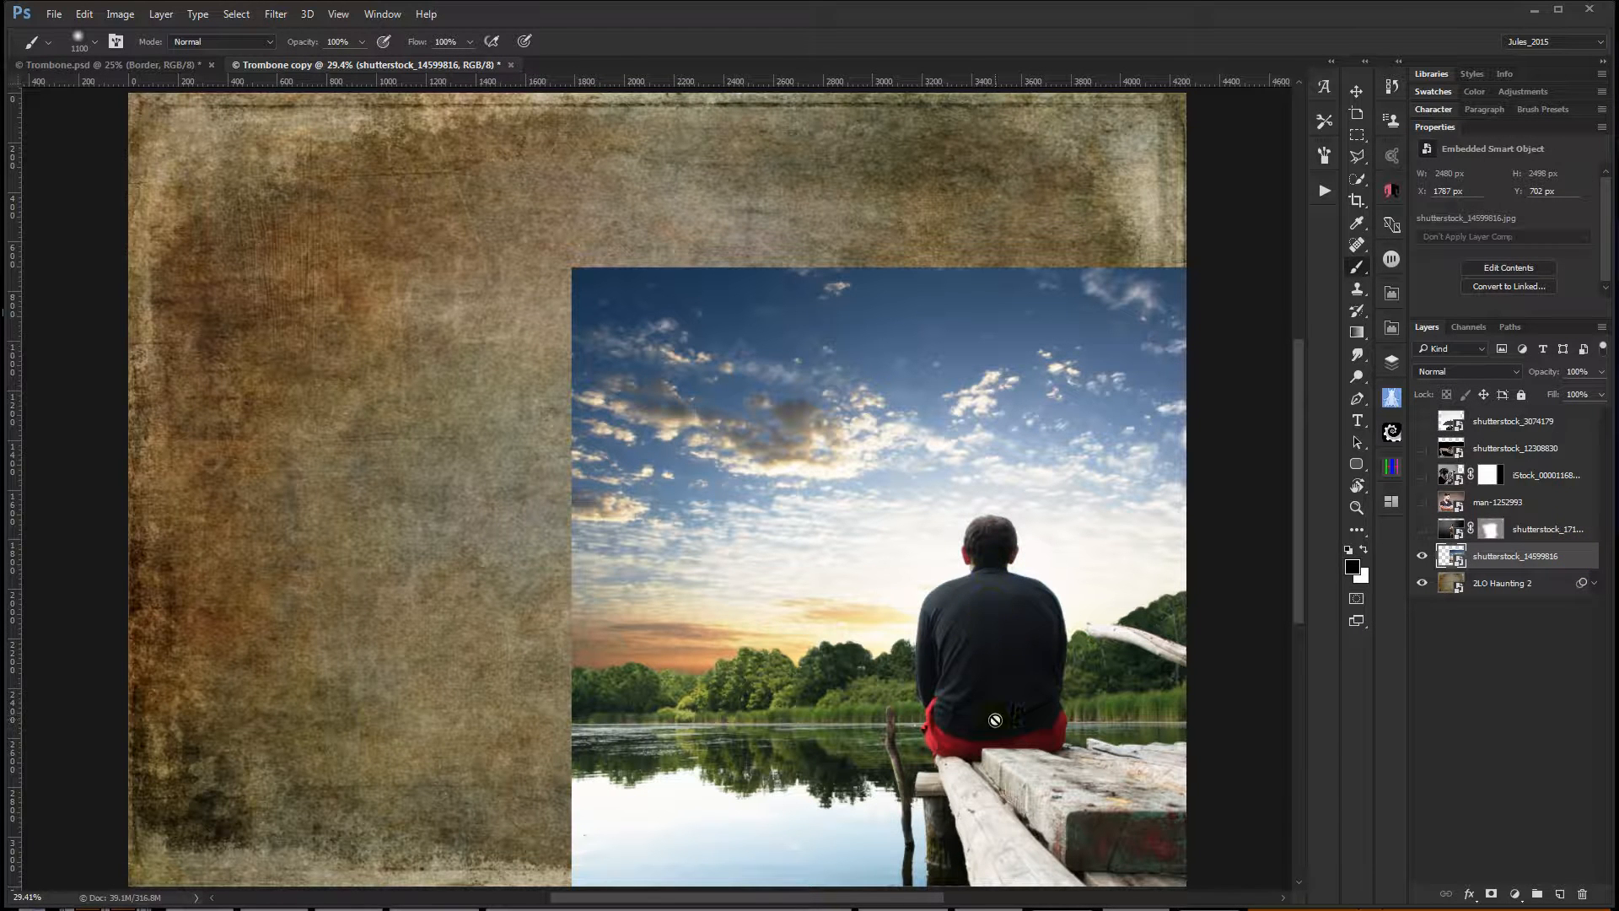
Select the seated man and the wooden dock on the shutterstock_14599816 layer with the Quick Selection tool.
click(1358, 180)
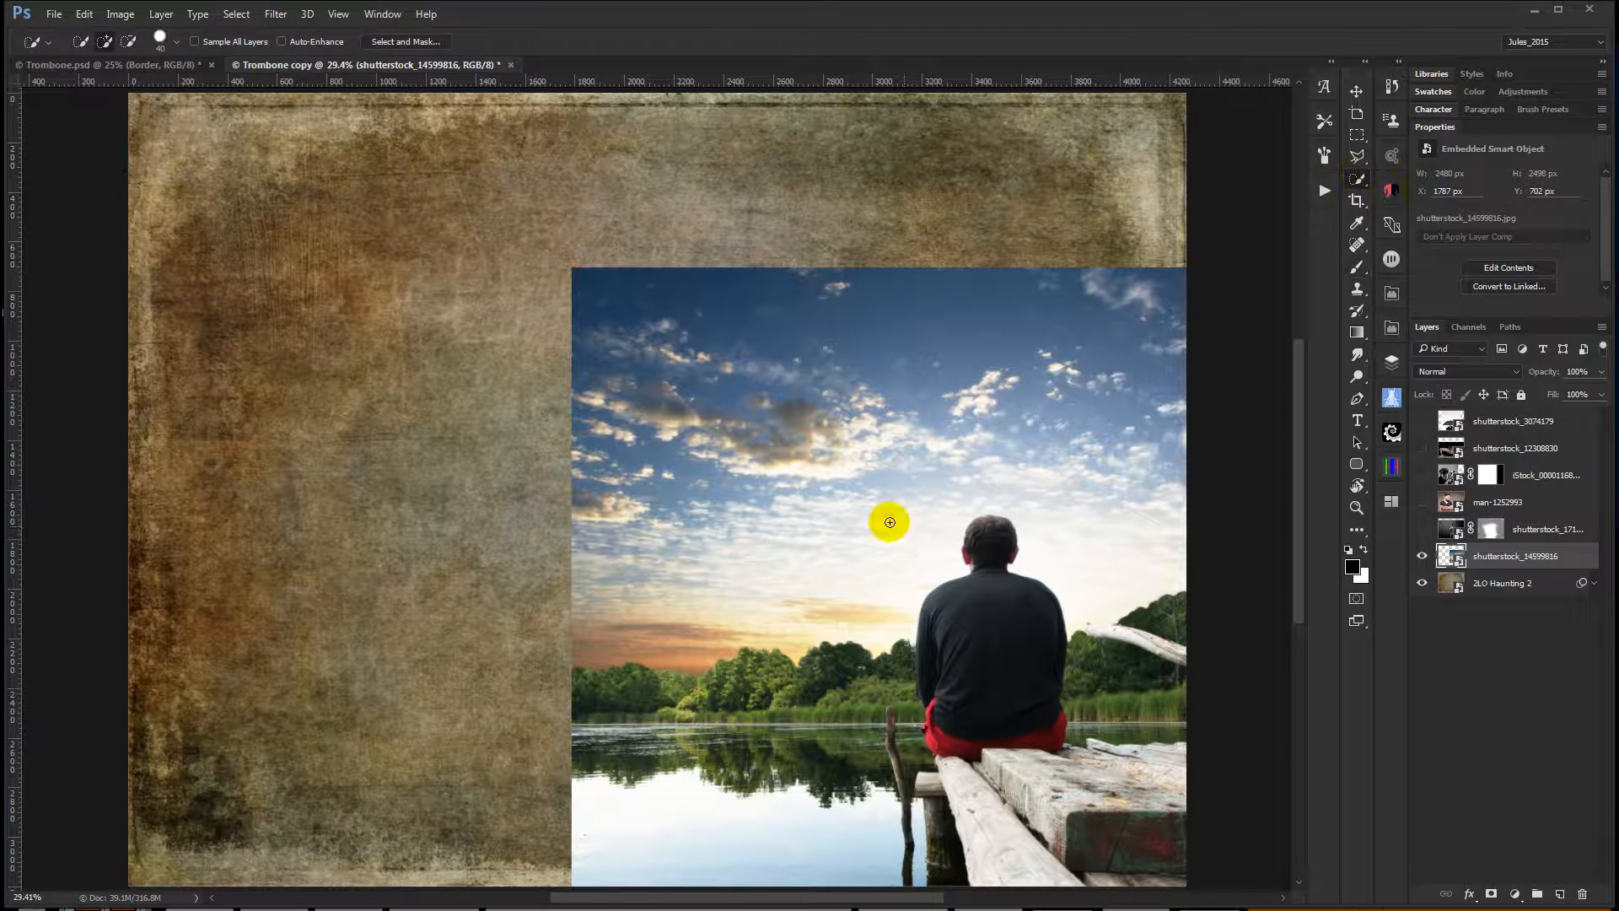
key(ctrl+plus)
key(ctrl+plus)
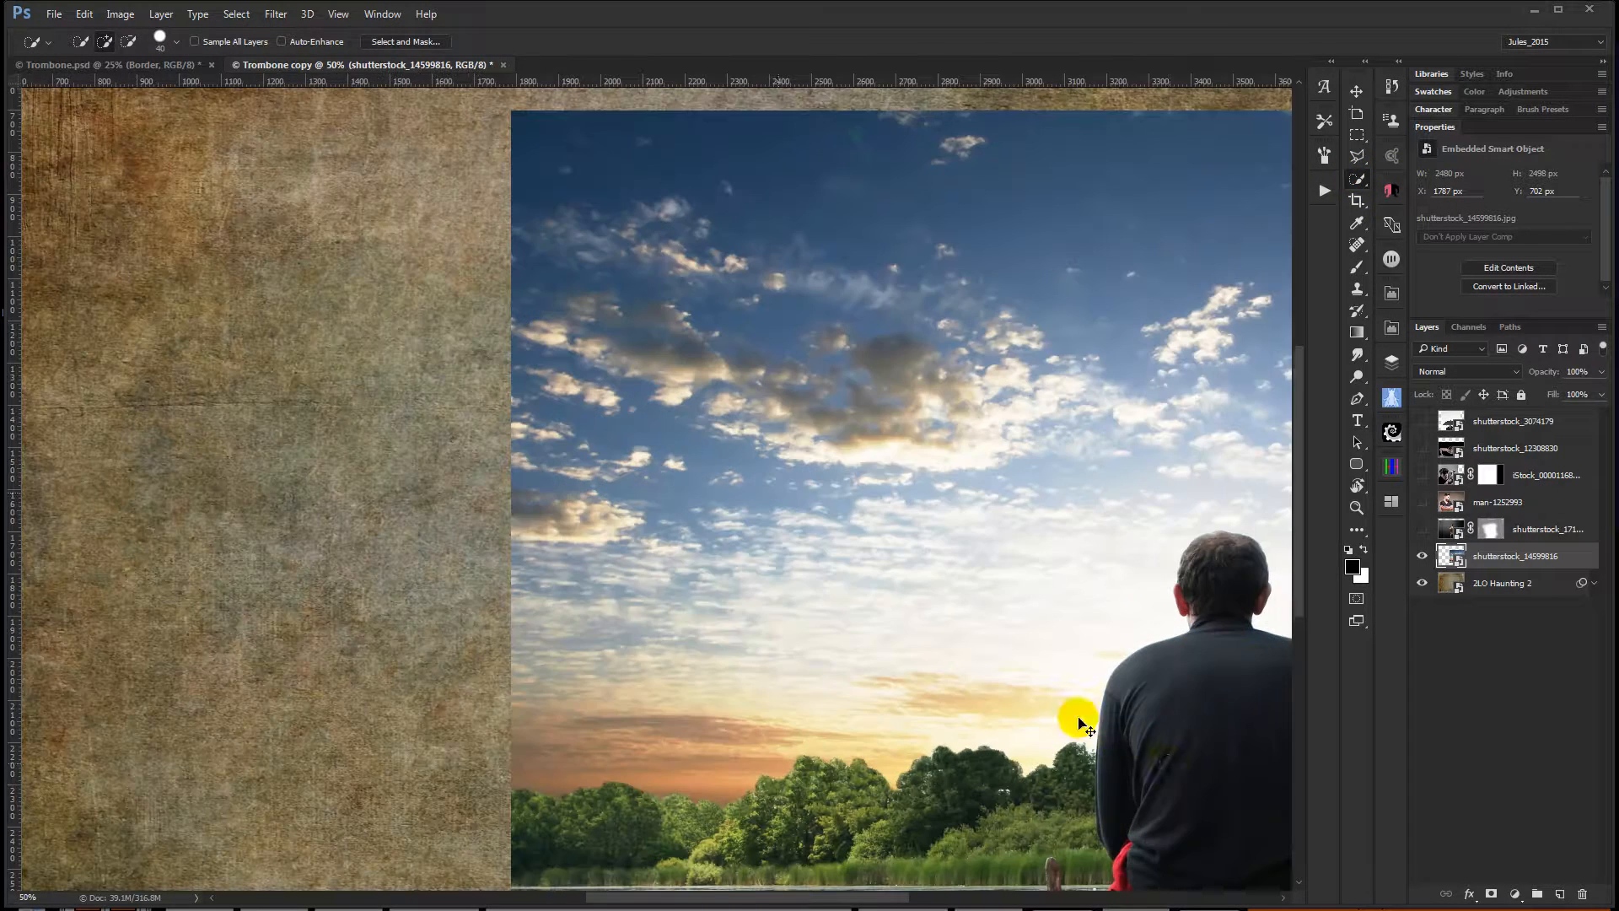
mouse_move(1172, 762)
mouse_down()
mouse_move(751, 578)
mouse_move(804, 453)
mouse_up()
click(807, 301)
mouse_move(798, 520)
mouse_down()
mouse_move(776, 613)
mouse_move(741, 638)
mouse_move(750, 688)
mouse_move(923, 683)
mouse_move(907, 674)
mouse_move(1077, 691)
mouse_move(832, 779)
mouse_move(796, 725)
mouse_move(875, 798)
mouse_up()
mouse_move(1080, 812)
mouse_down()
mouse_move(1151, 815)
mouse_move(744, 772)
mouse_move(712, 843)
mouse_move(799, 743)
mouse_up()
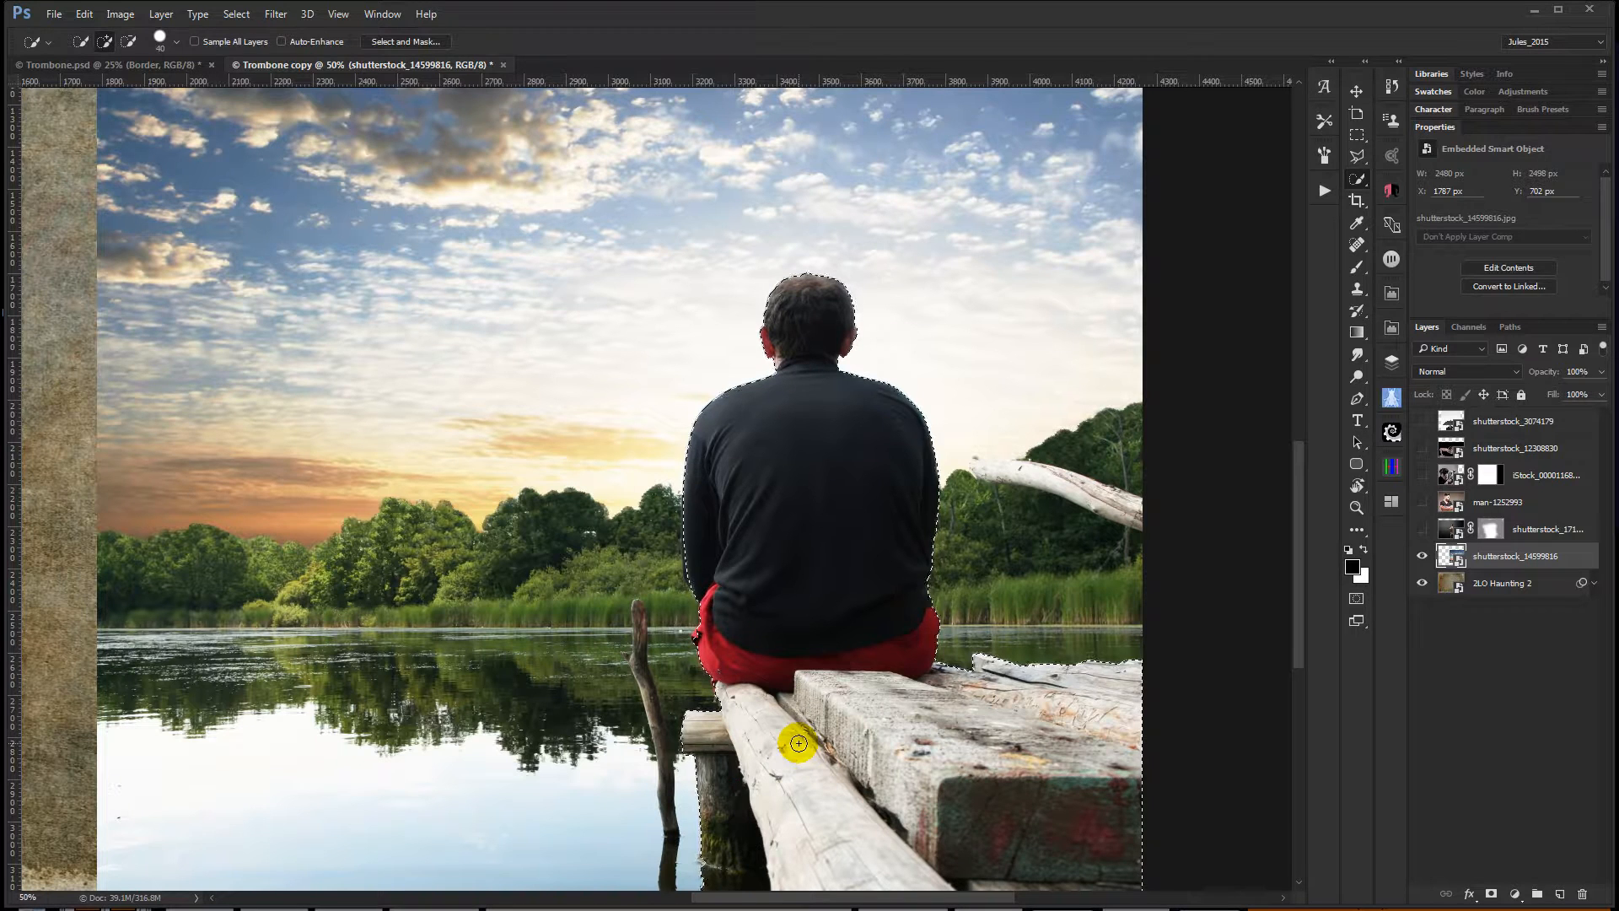
Refine the selection by subtracting the greenery beside the man's arm and adding the missed edge of his red trousers.
key(z)
mouse_move(719, 566)
mouse_down()
mouse_move(761, 658)
mouse_move(741, 610)
mouse_move(643, 570)
mouse_move(653, 512)
mouse_up()
key(w)
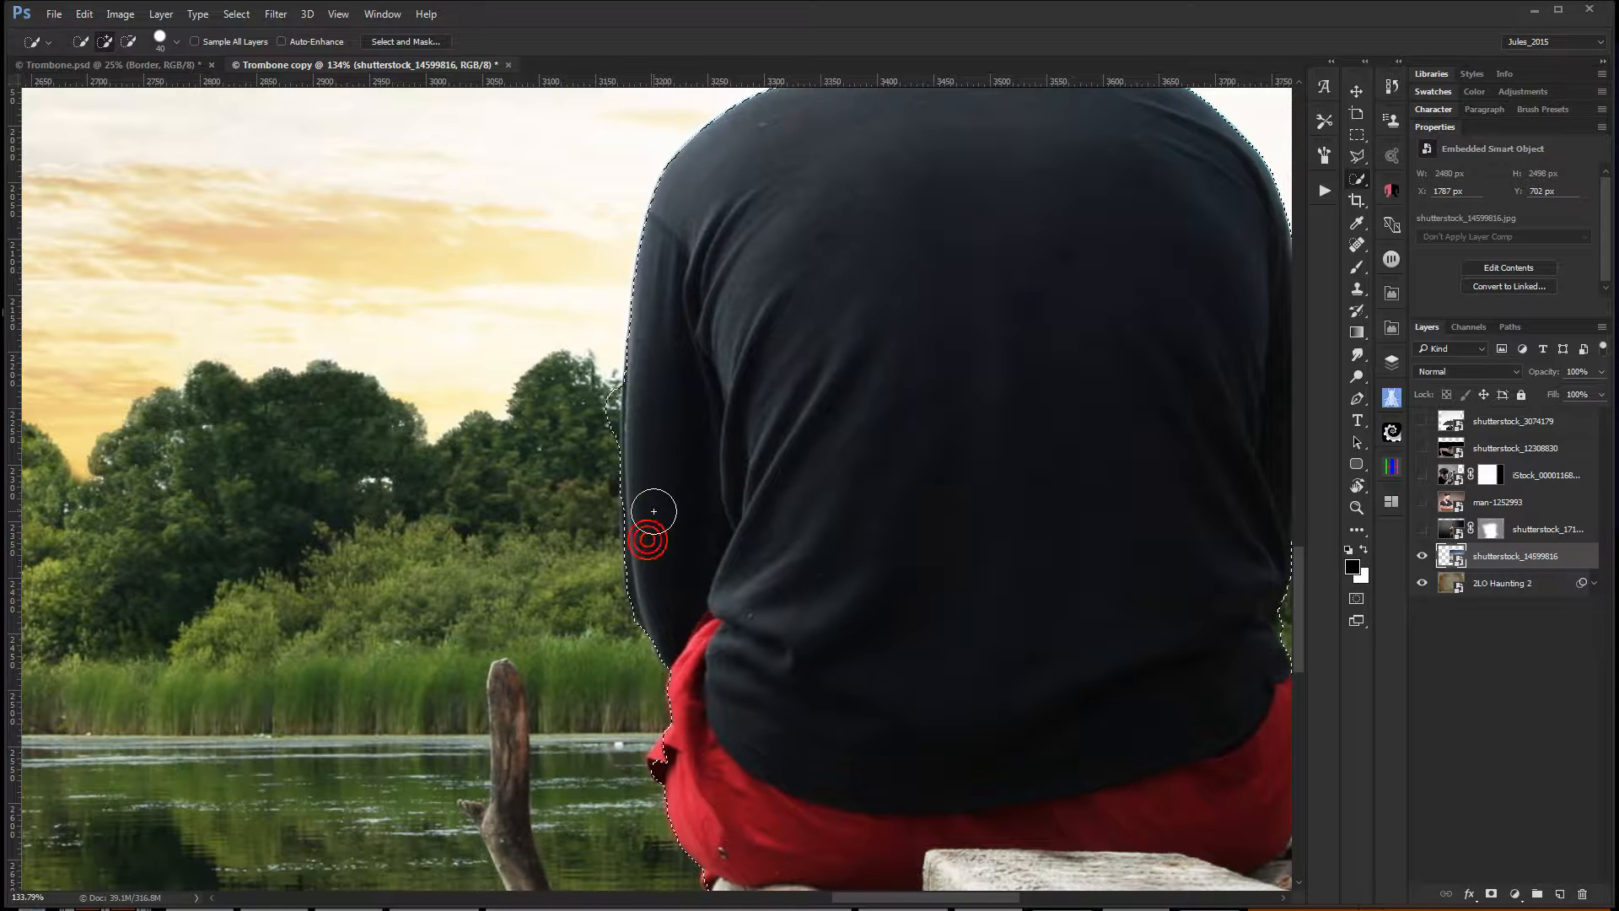
alt+click(589, 421)
click(672, 759)
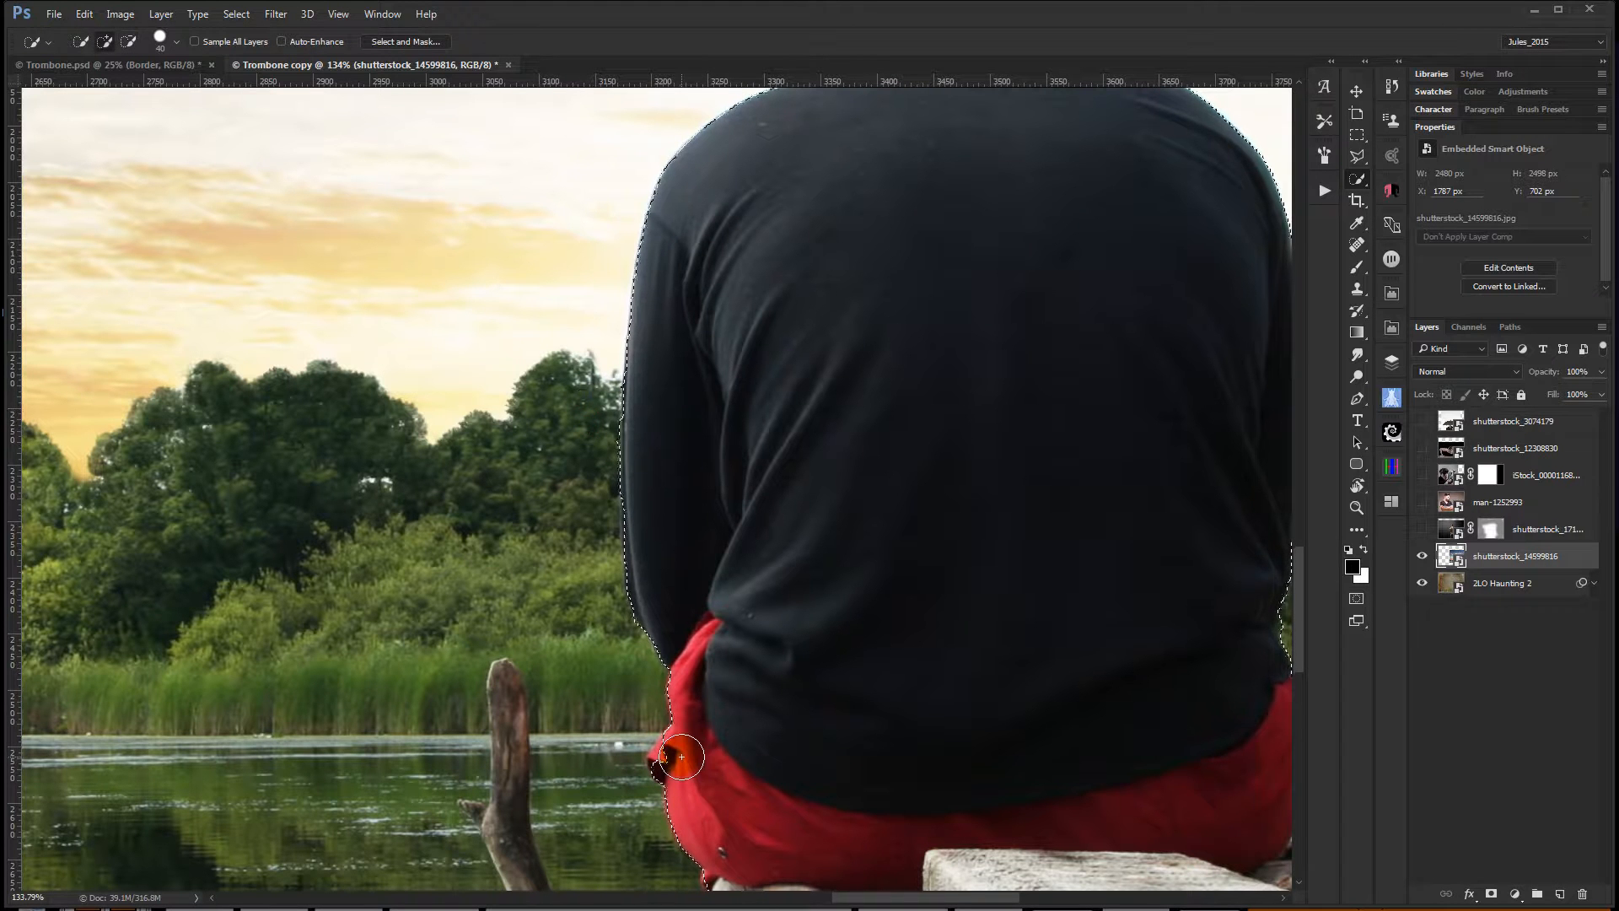
Examine the selection edge around the man's head, body and trousers and along the dock.
drag(816, 788, 743, 670)
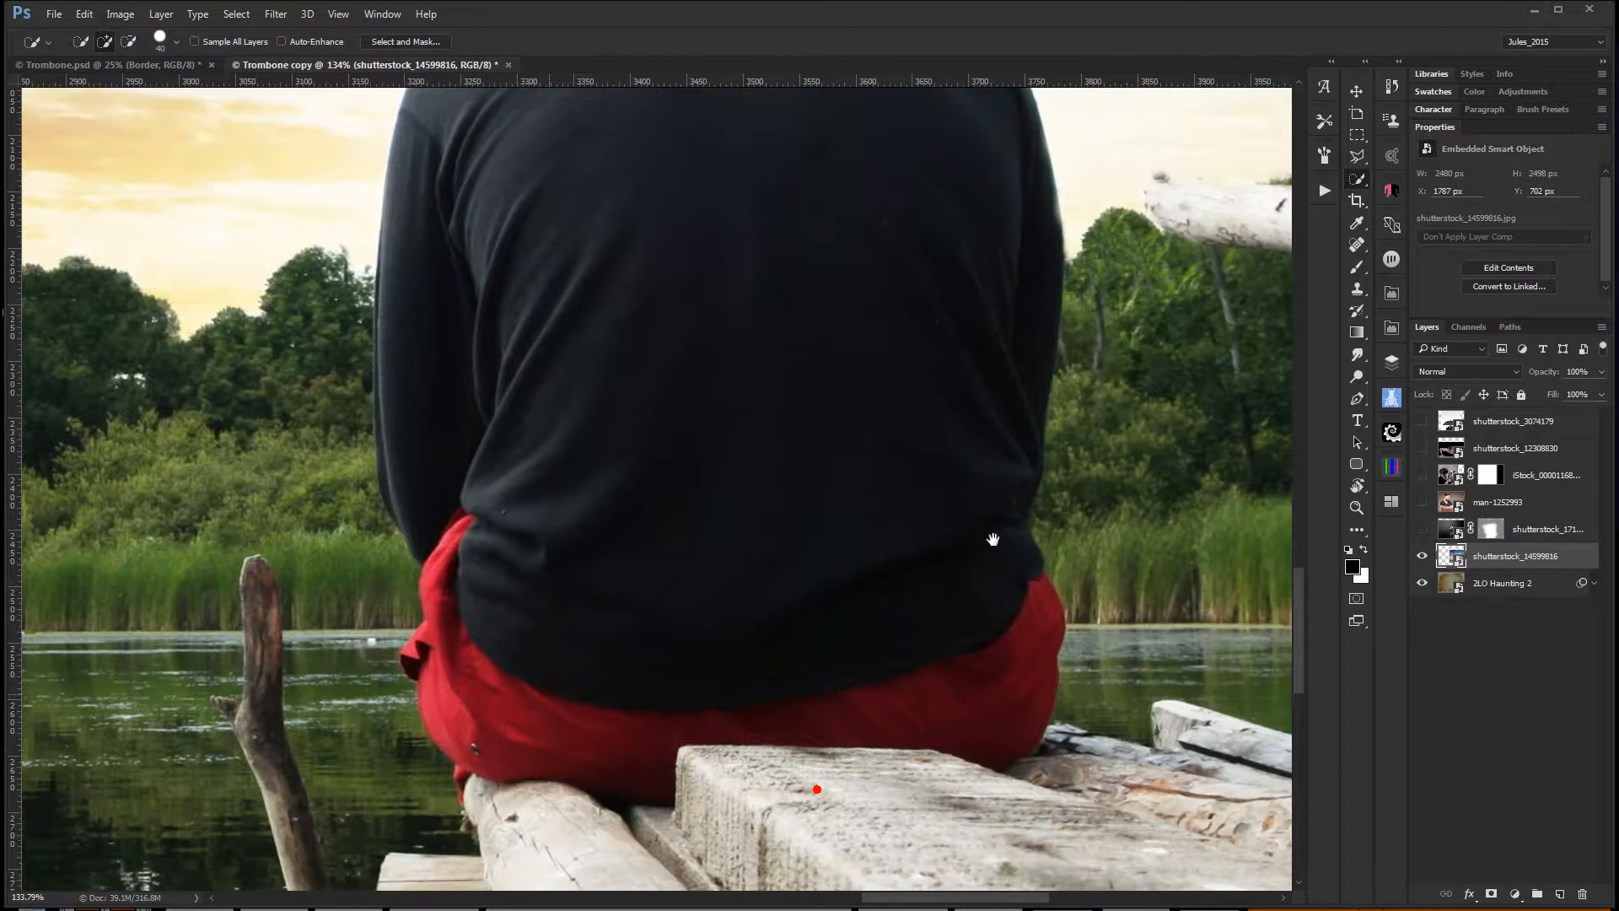
drag(817, 376, 805, 492)
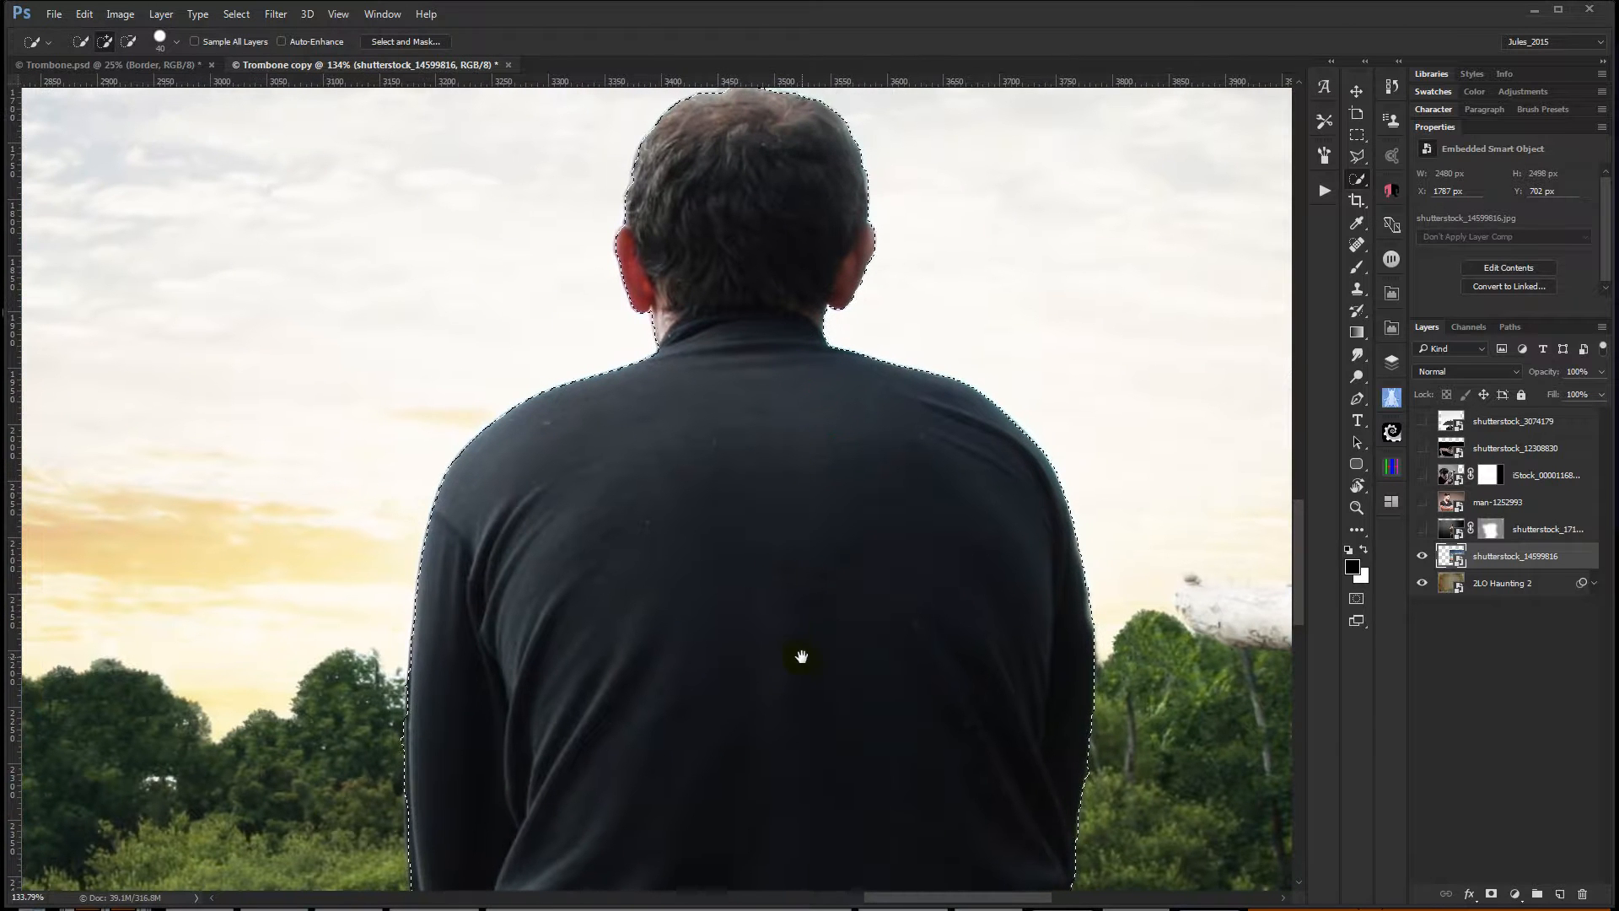
drag(796, 650, 813, 452)
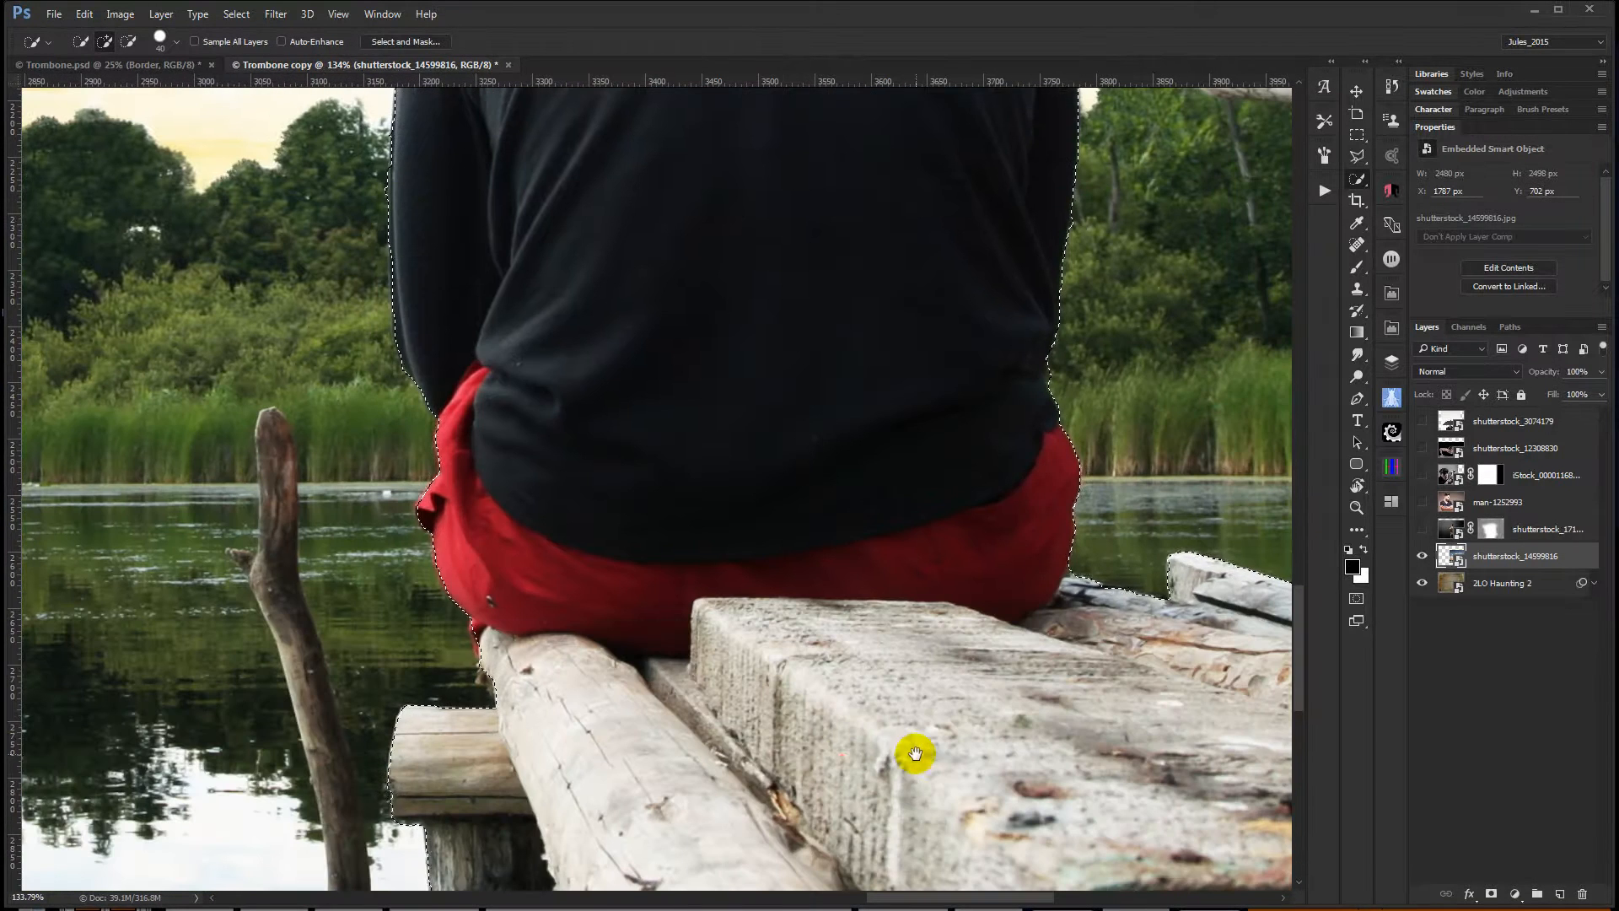
drag(721, 846, 622, 708)
drag(1010, 648, 797, 765)
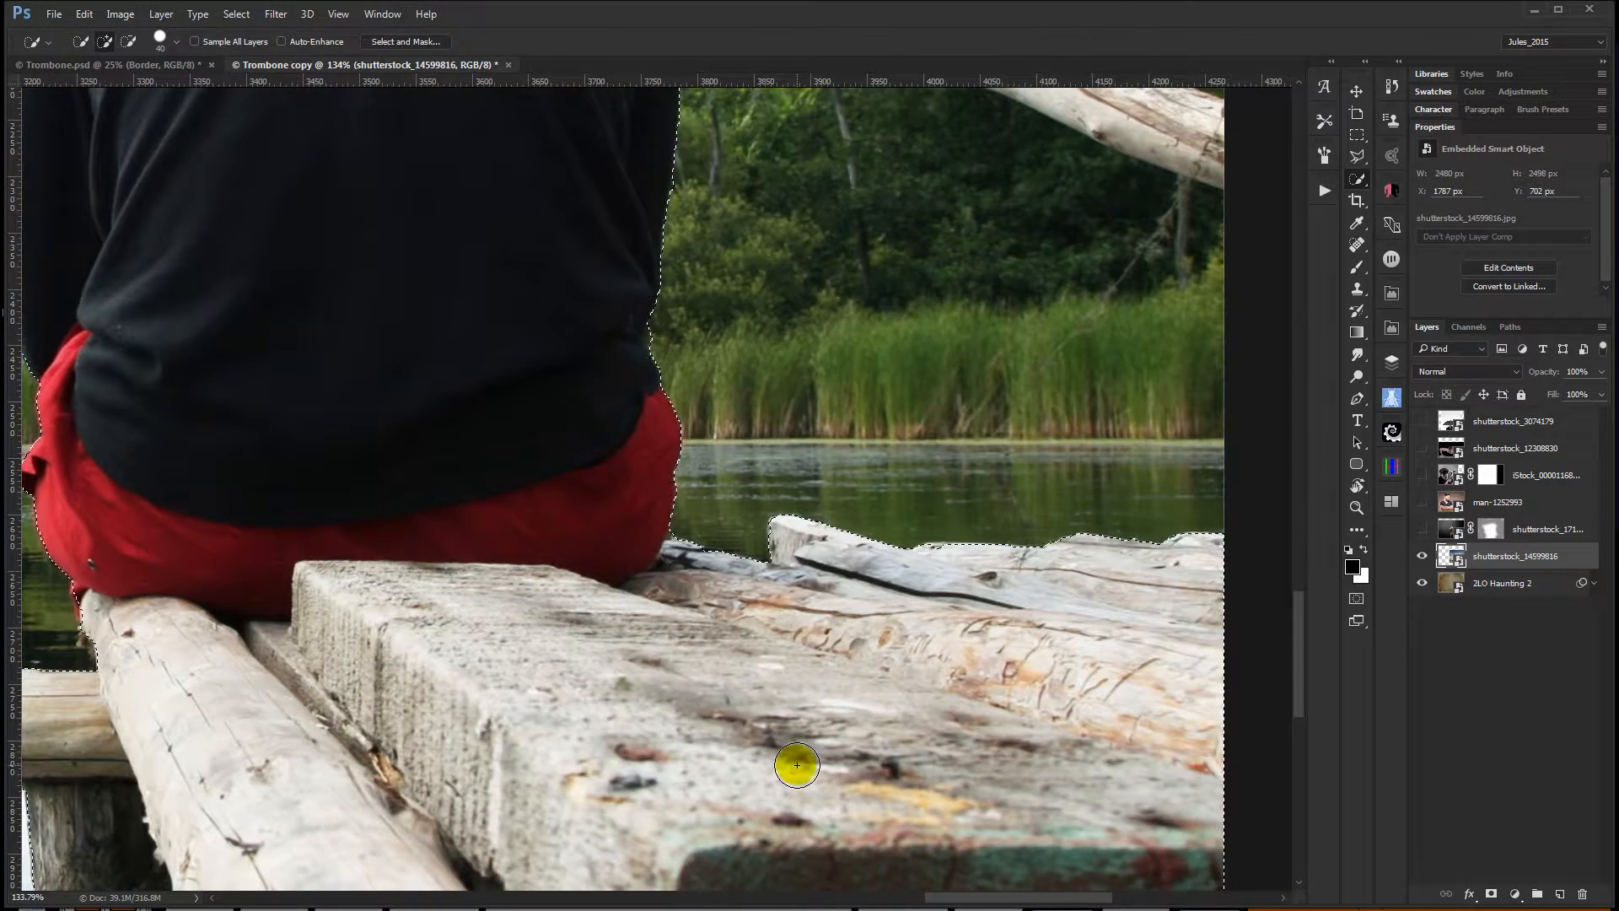
key(ctrl+minus)
key(ctrl+minus)
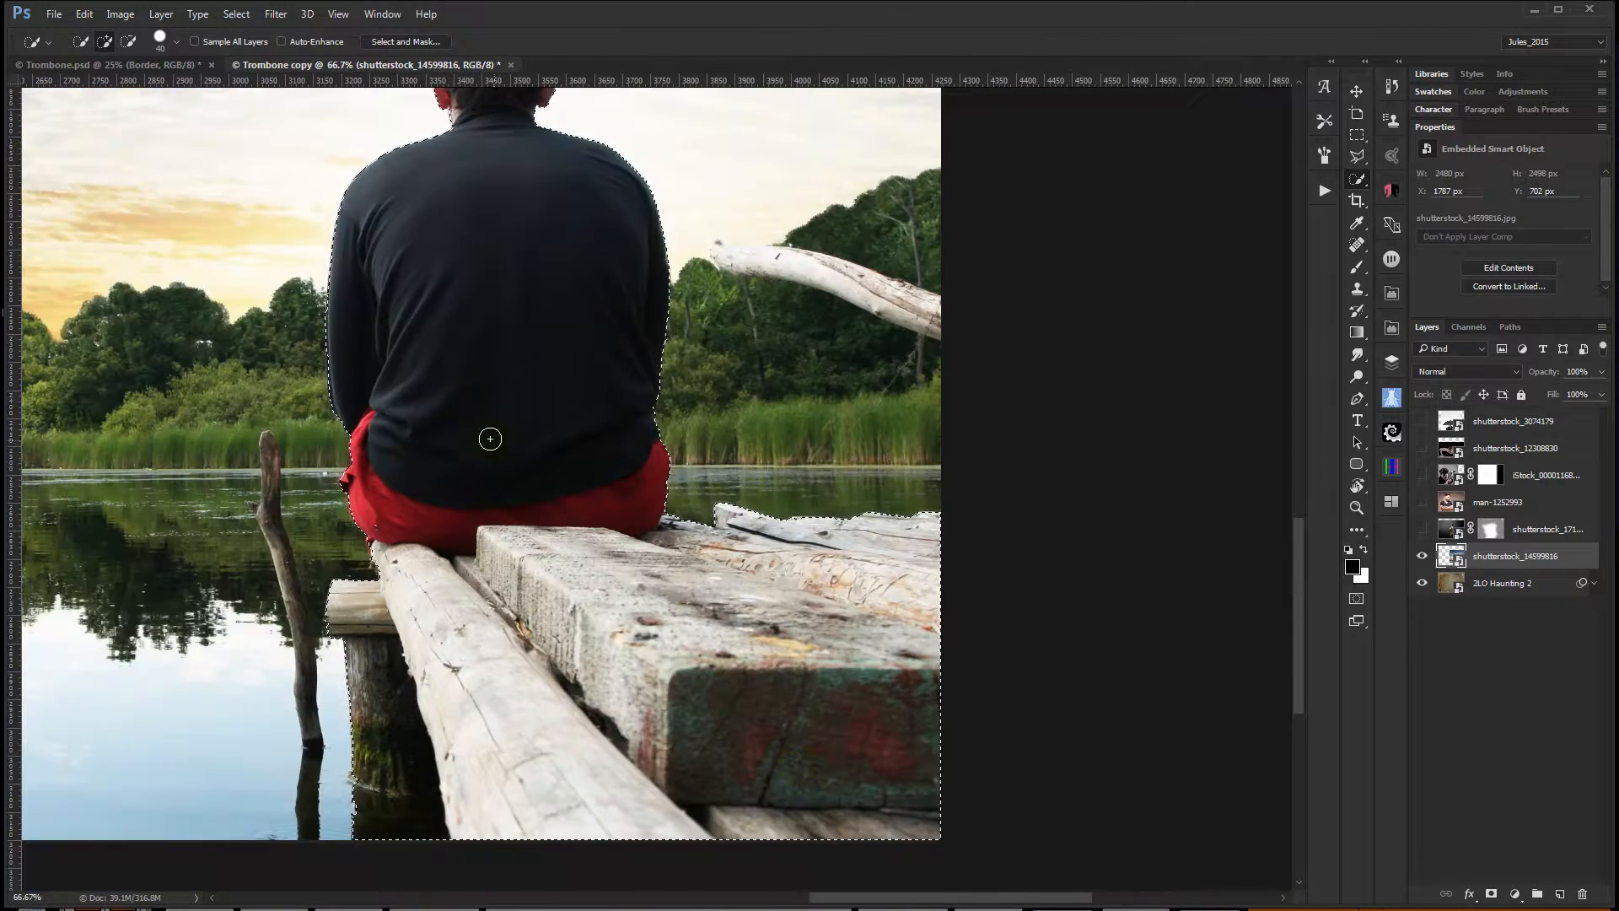
drag(458, 406, 587, 527)
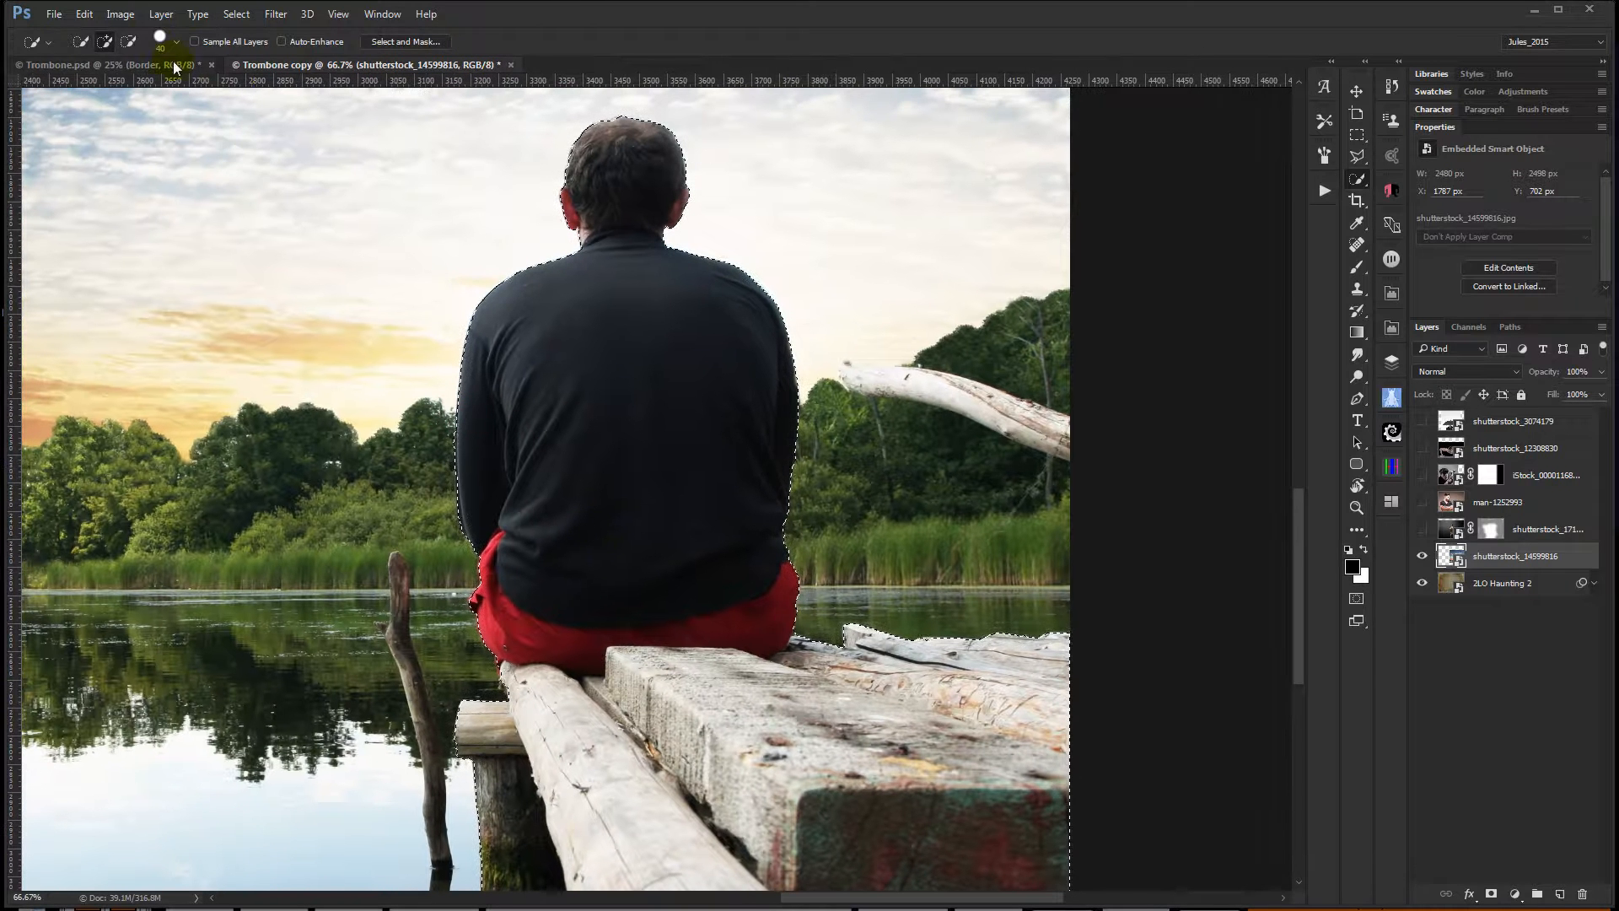
Contract the selection of the man and dock by 5 pixels.
click(237, 13)
mouse_move(301, 231)
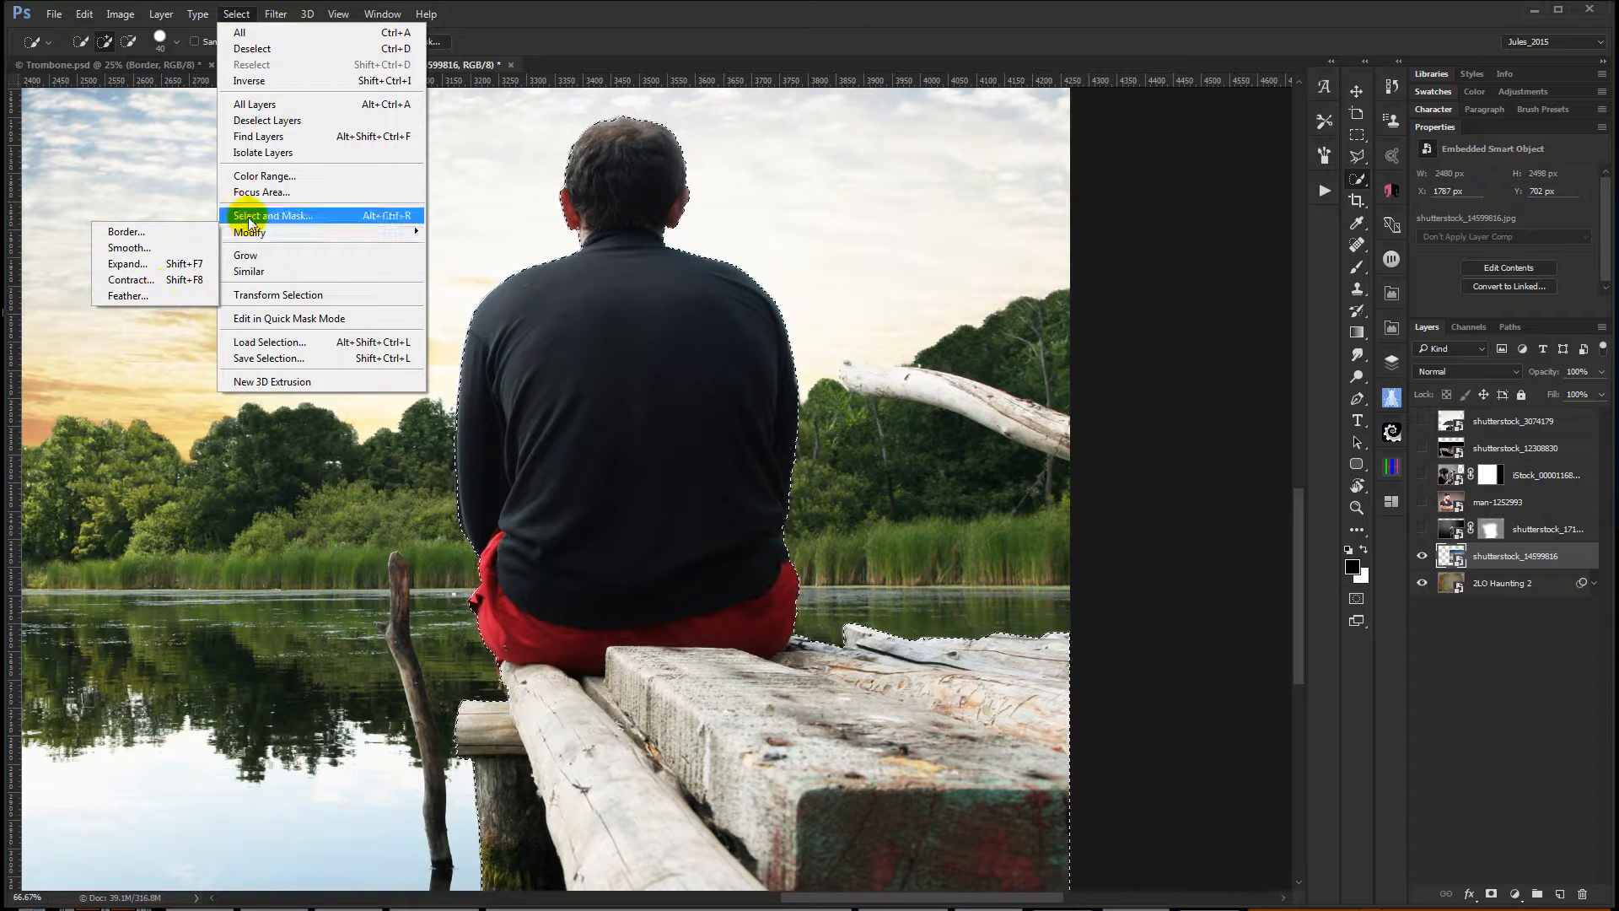
click(126, 279)
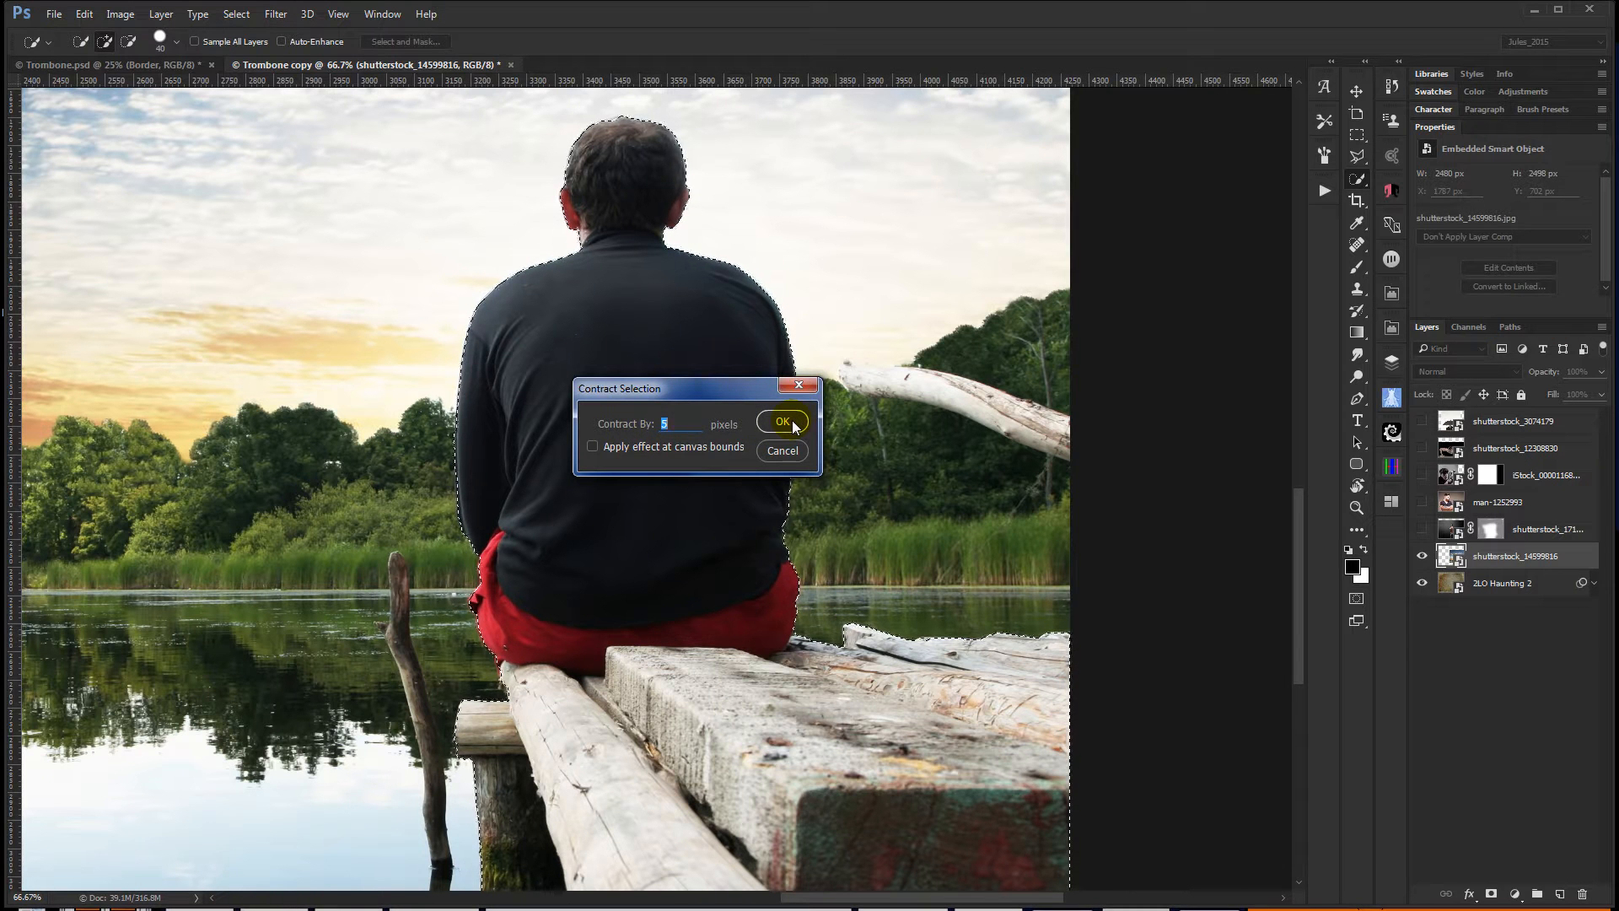
click(764, 425)
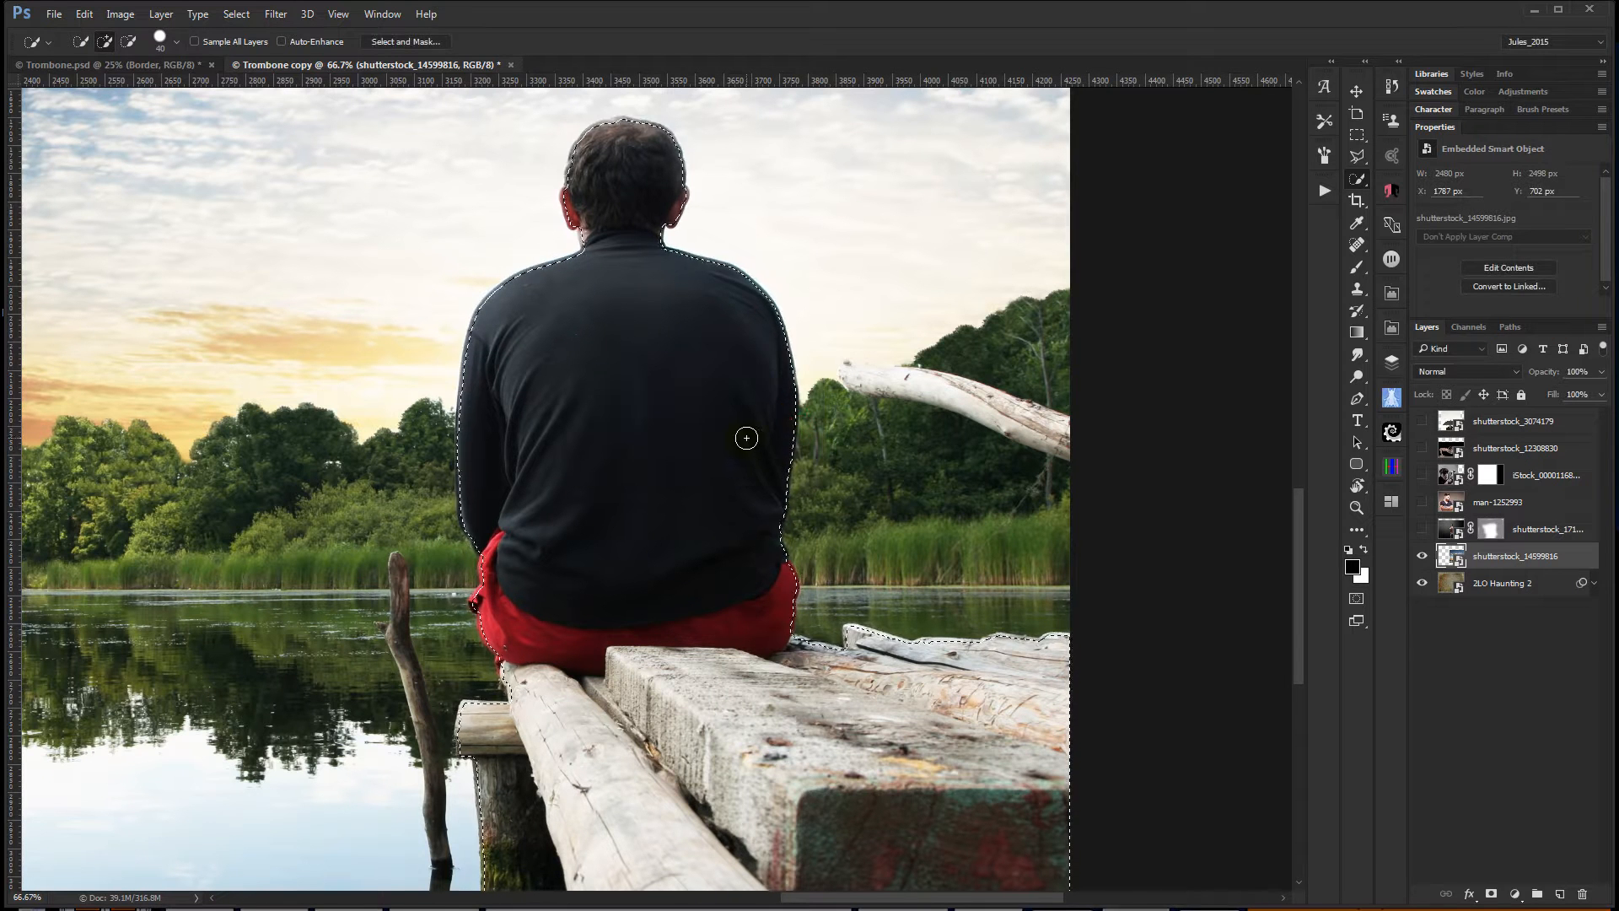
Check how closely the contracted selection follows the man's head, shoulders, arms and trousers.
key(z)
mouse_move(600, 414)
mouse_down()
mouse_move(622, 473)
mouse_move(615, 430)
mouse_up()
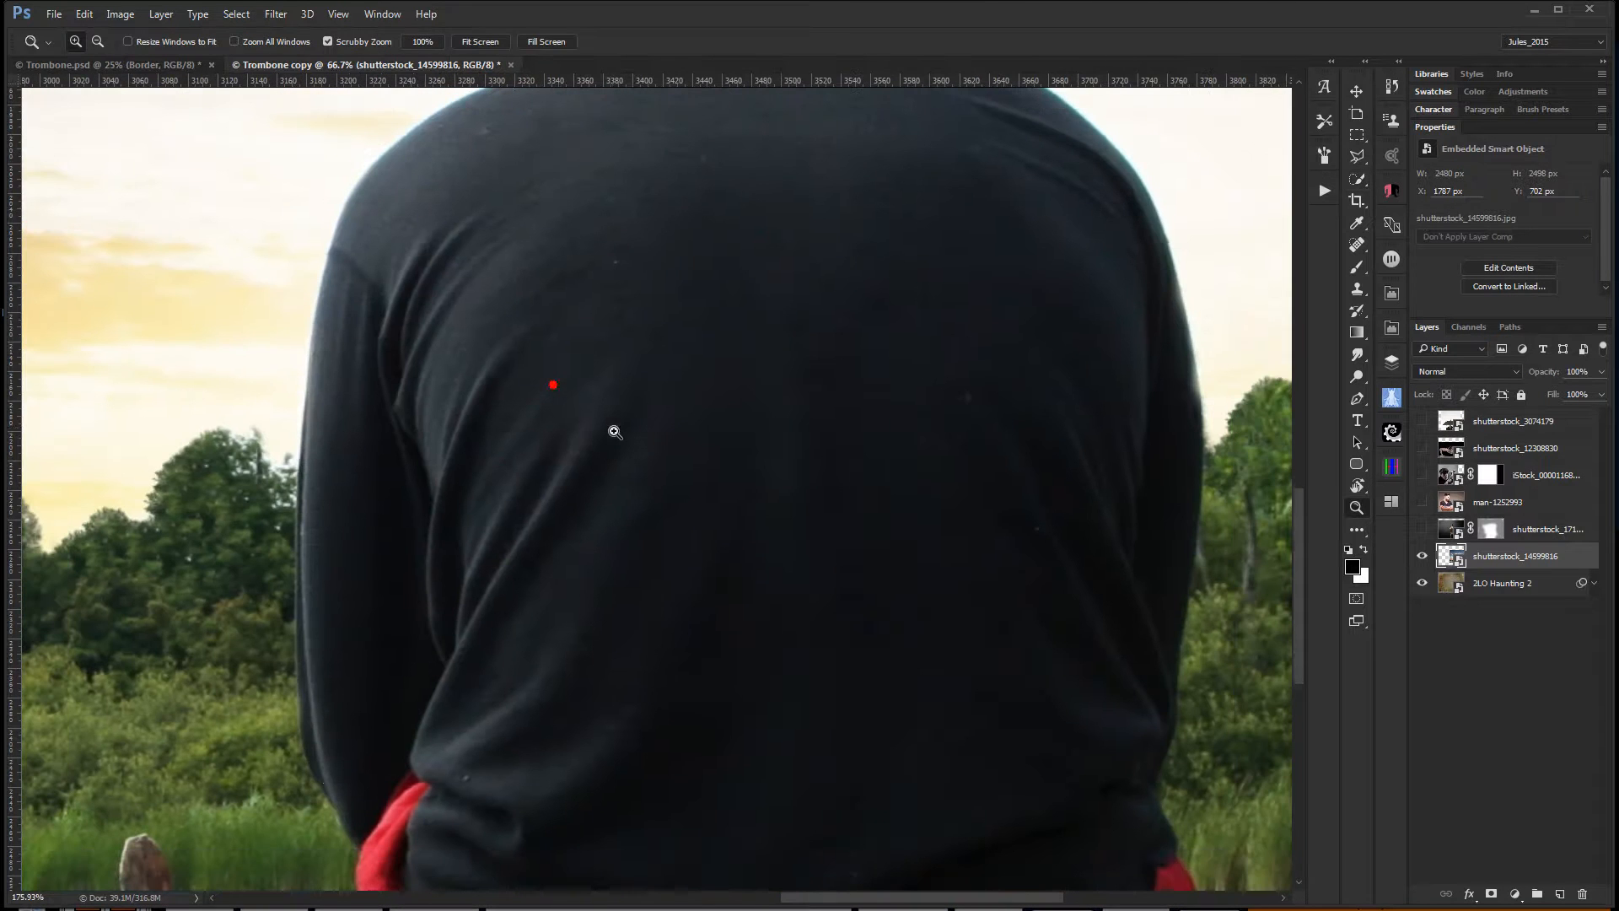
drag(595, 487, 599, 742)
drag(782, 403, 734, 516)
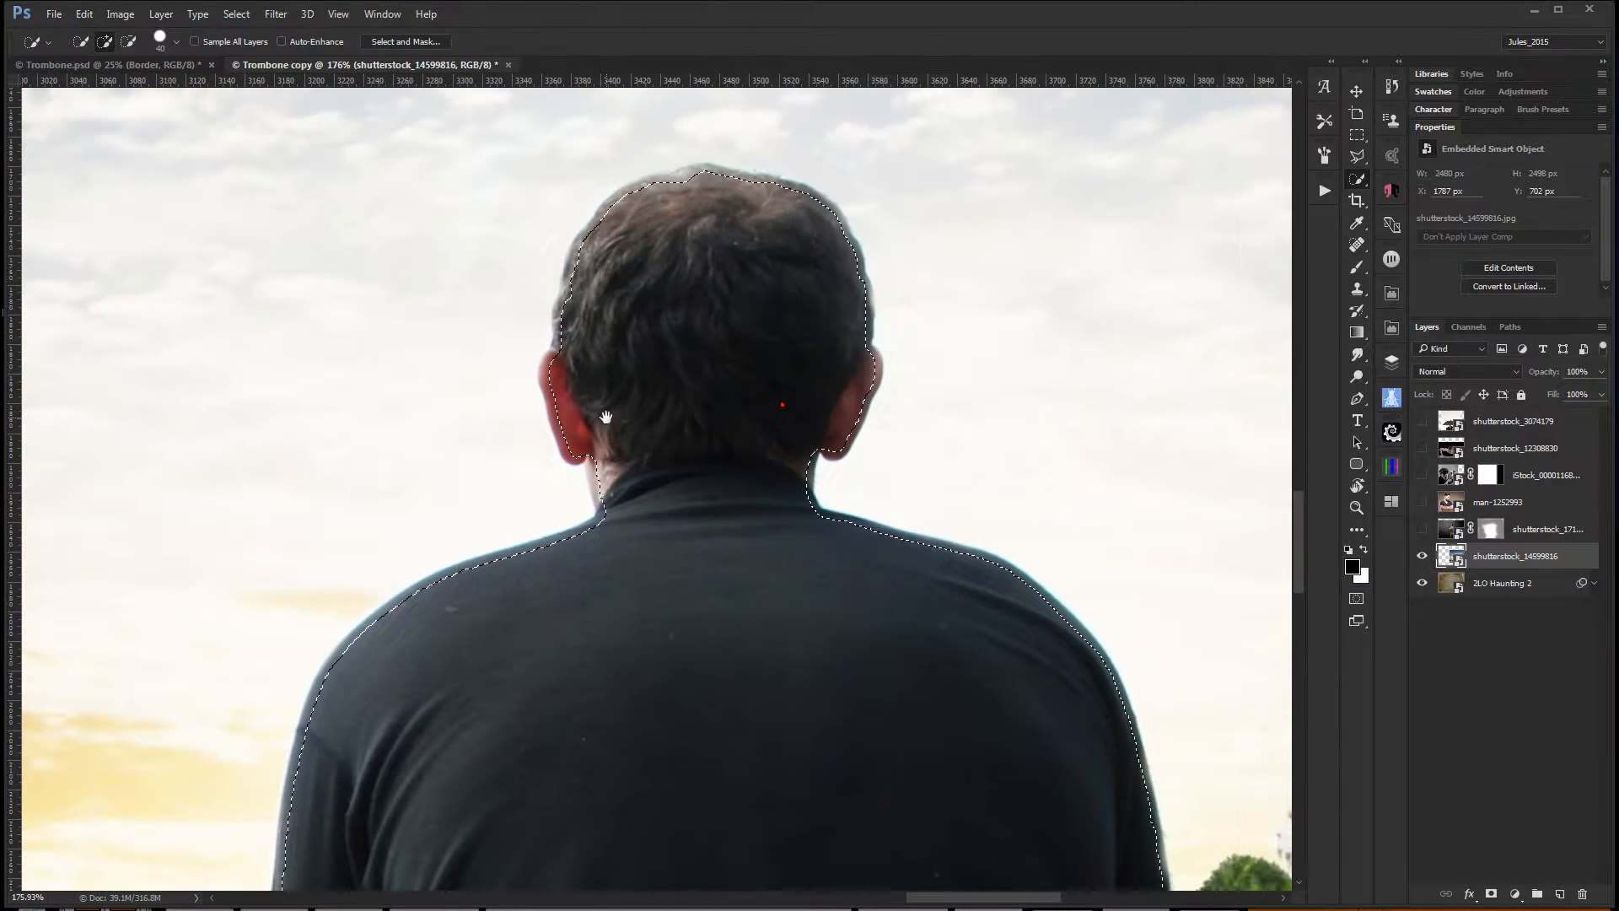
drag(897, 741, 807, 457)
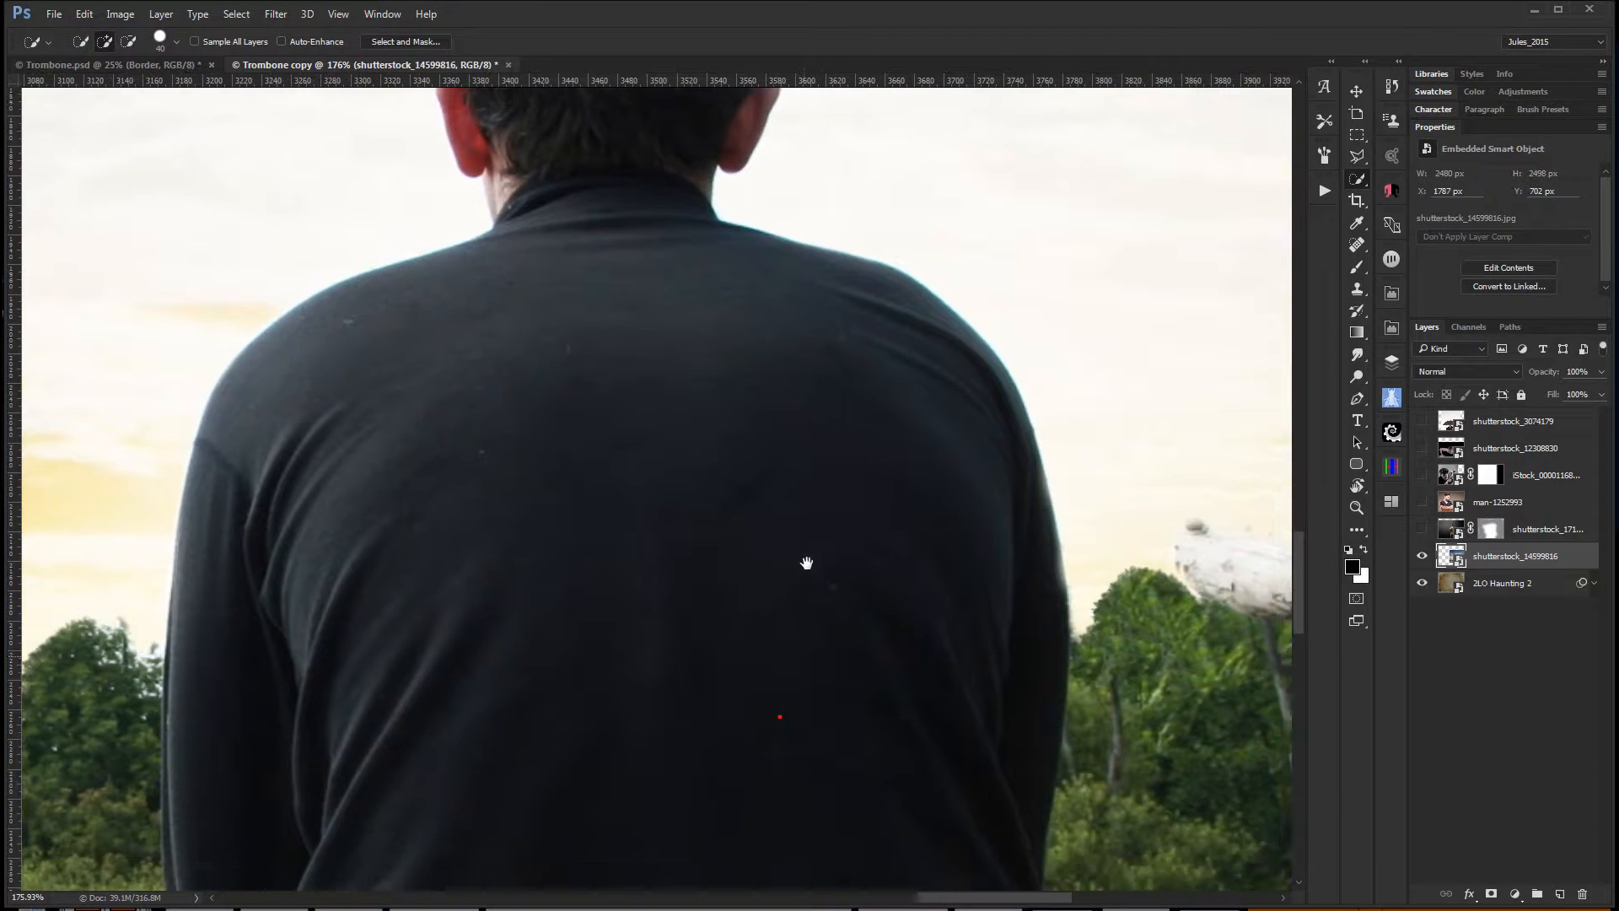
drag(776, 727, 798, 445)
drag(829, 688, 865, 454)
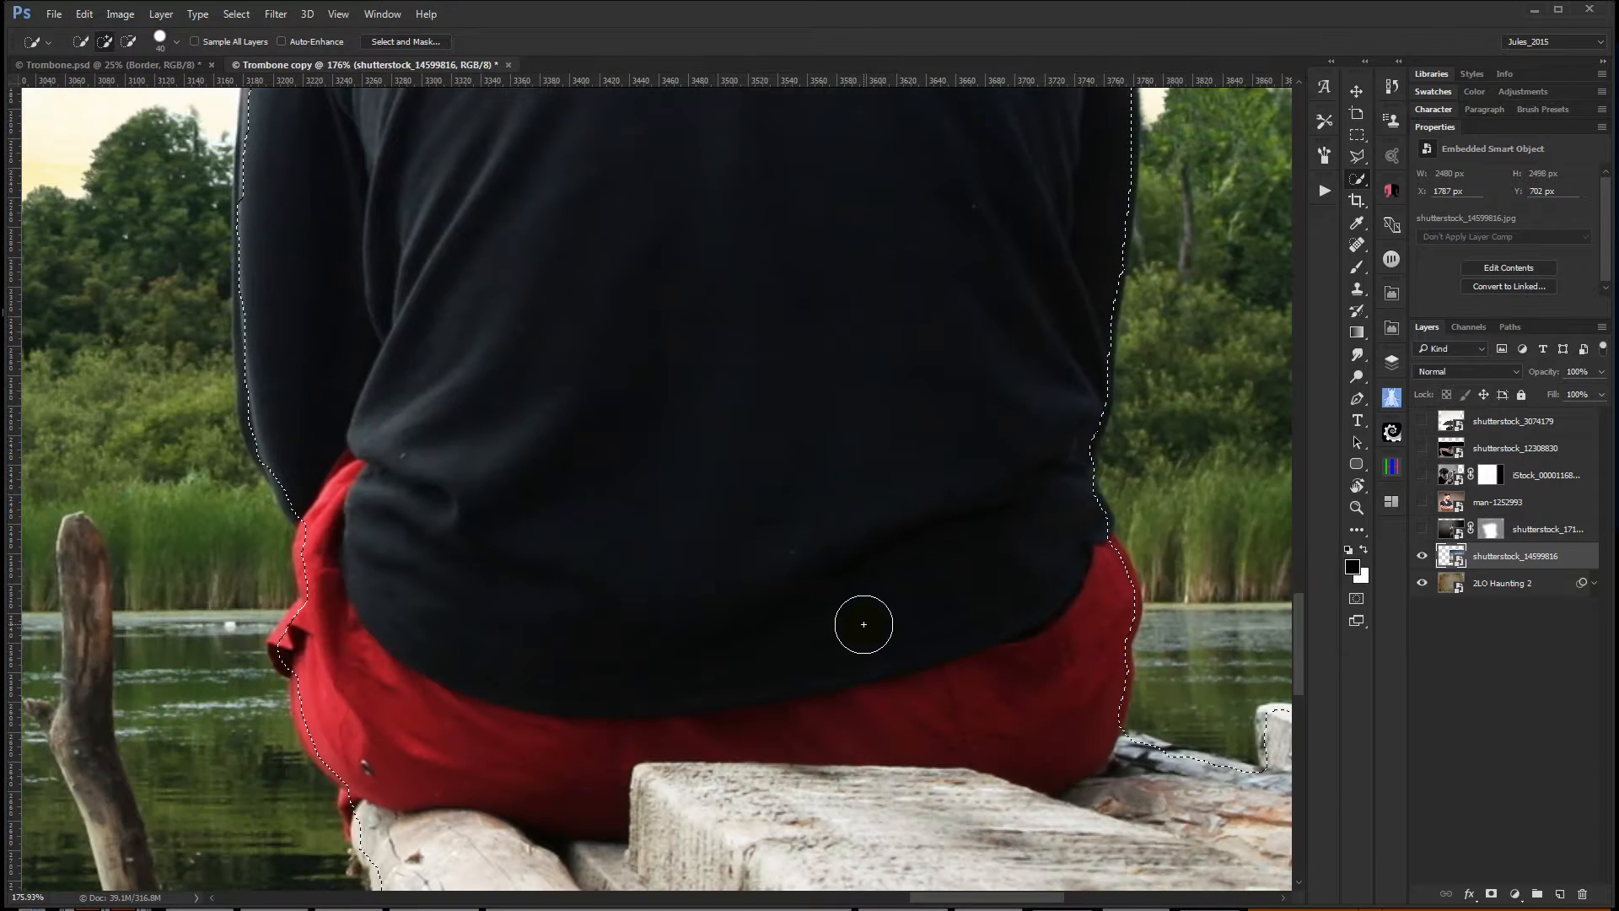
key(ctrl+0)
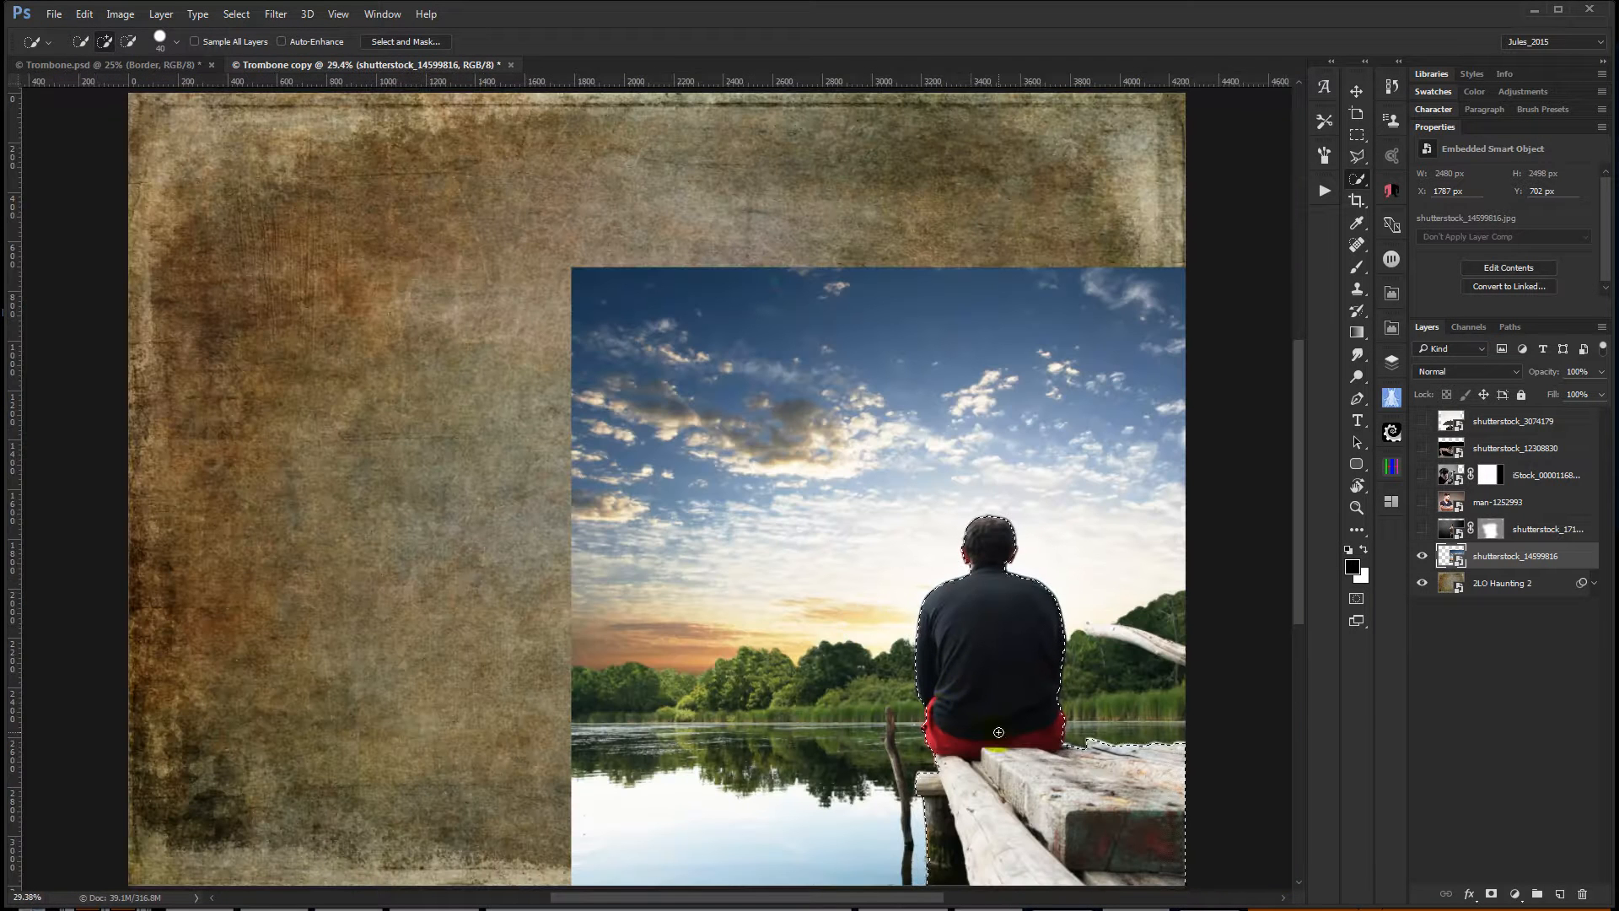
drag(999, 731, 976, 655)
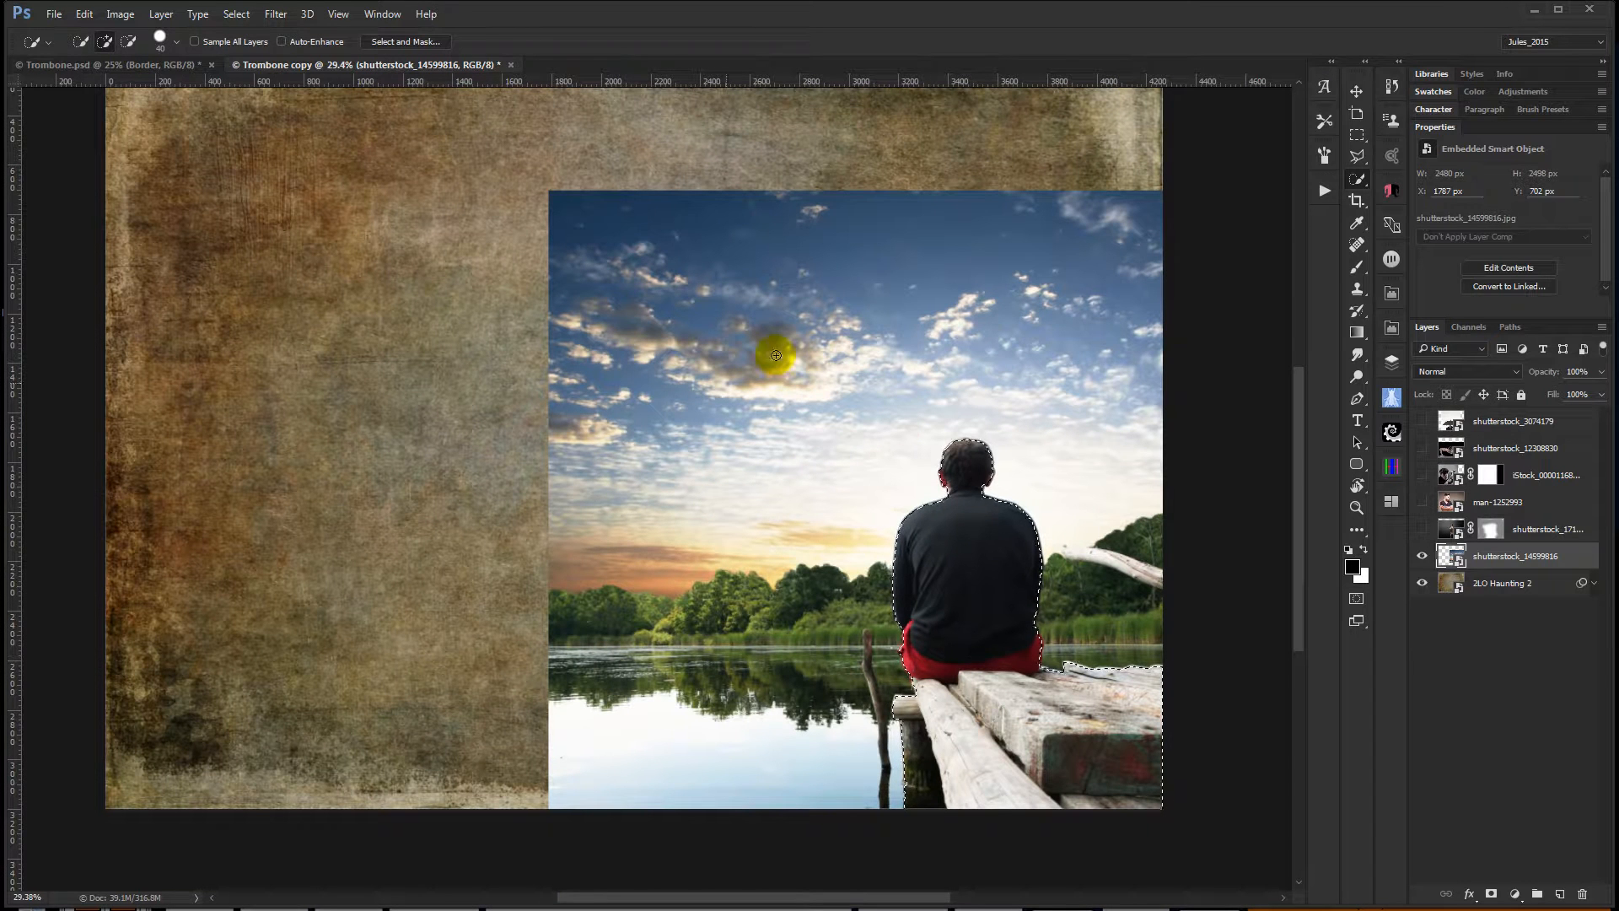
Mask the shutterstock_14599816 layer from the selection and adjust the mask's feather.
click(1491, 893)
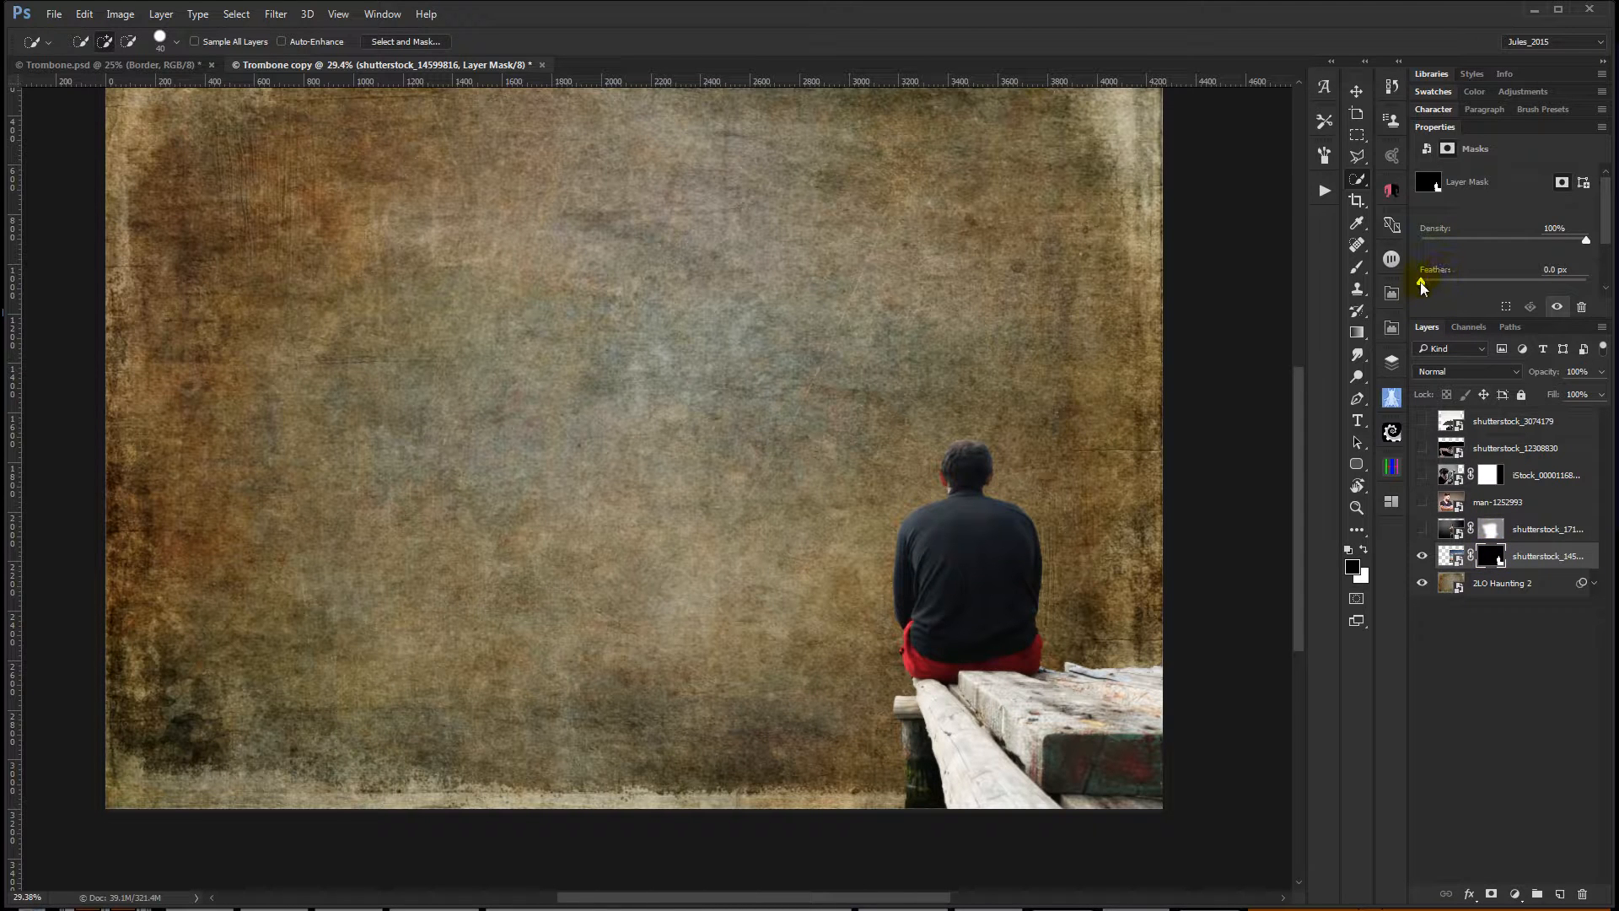
drag(1420, 282, 1454, 282)
click(1455, 281)
Set the shutterstock_14599816 layer's blend mode to Hard Light, compare it with Overlay and Soft Light, and leave it on Hard Light.
click(1588, 555)
click(1445, 371)
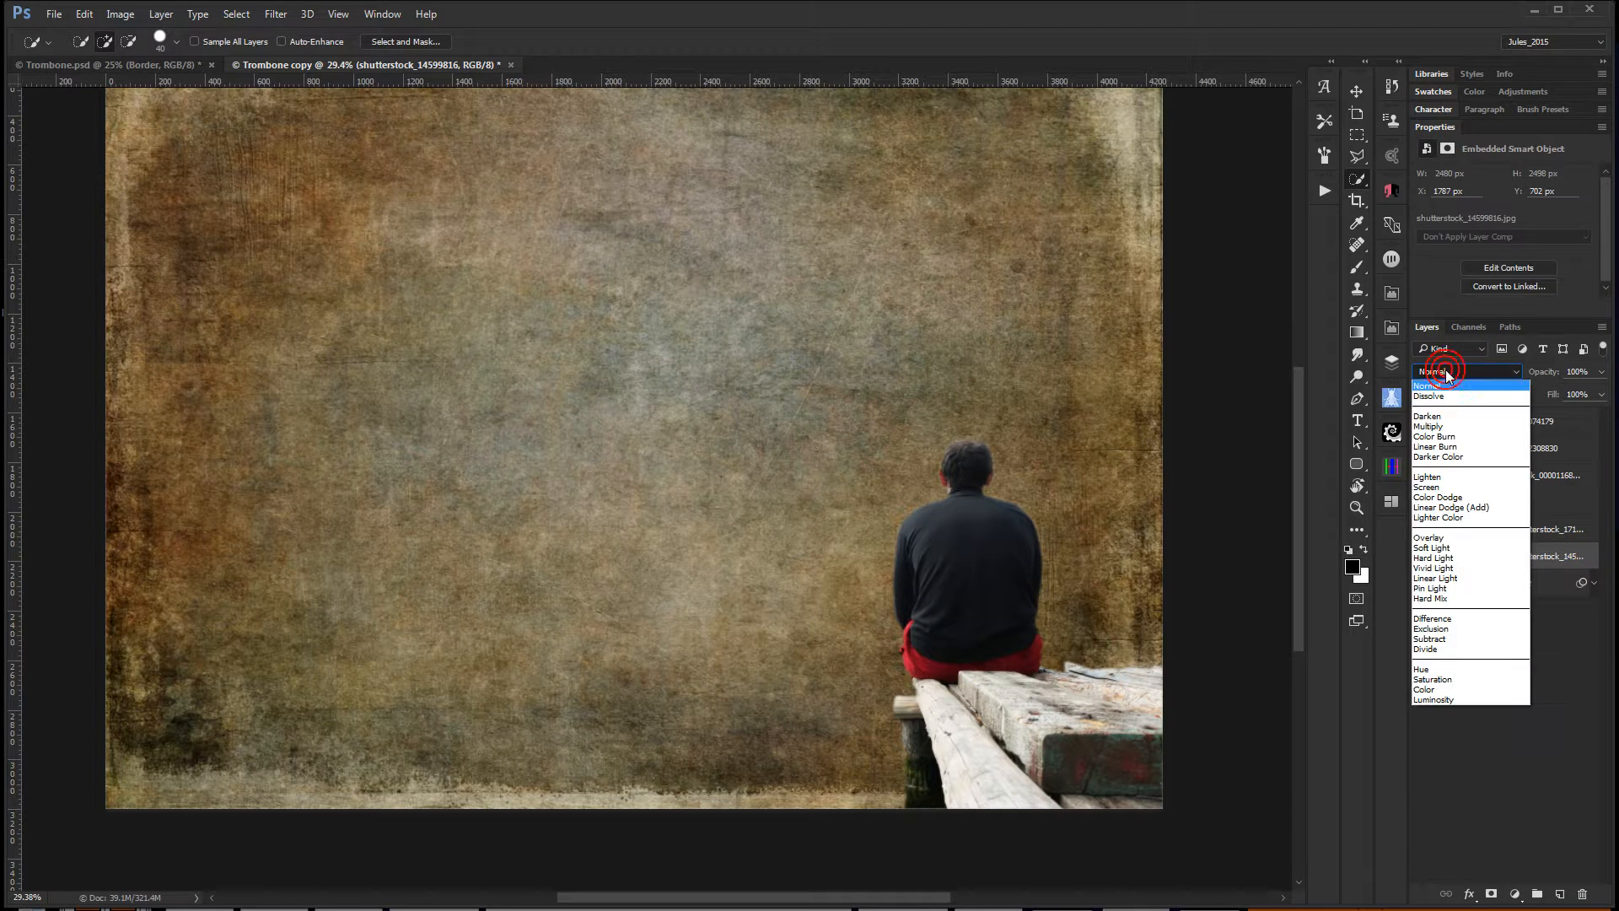
click(1440, 558)
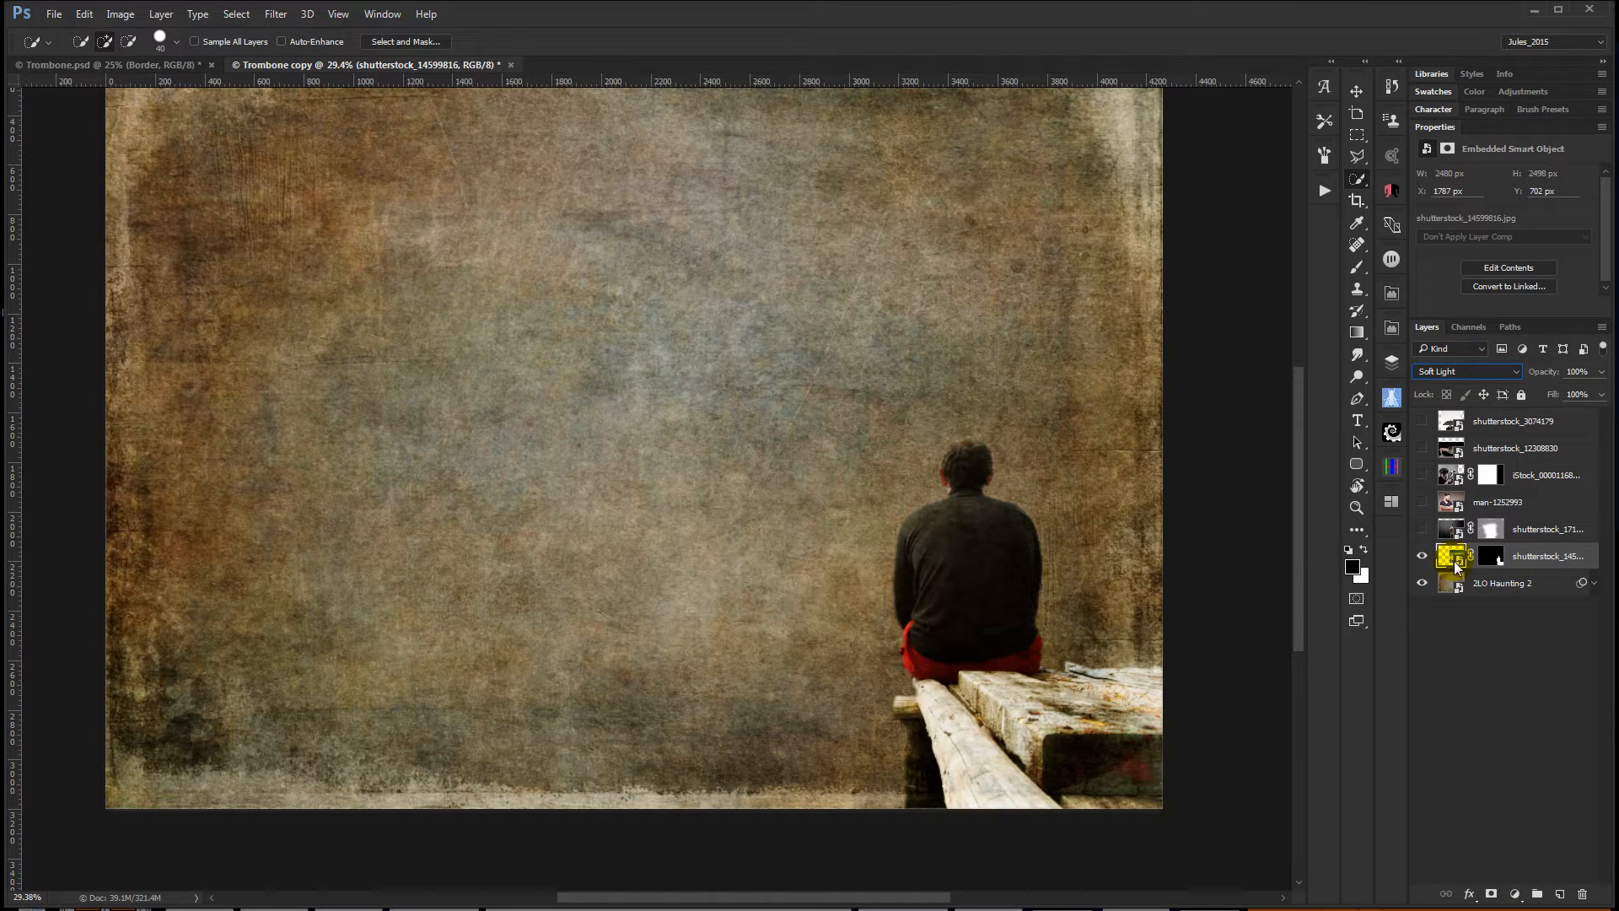
key(Up)
key(Up)
key(Down)
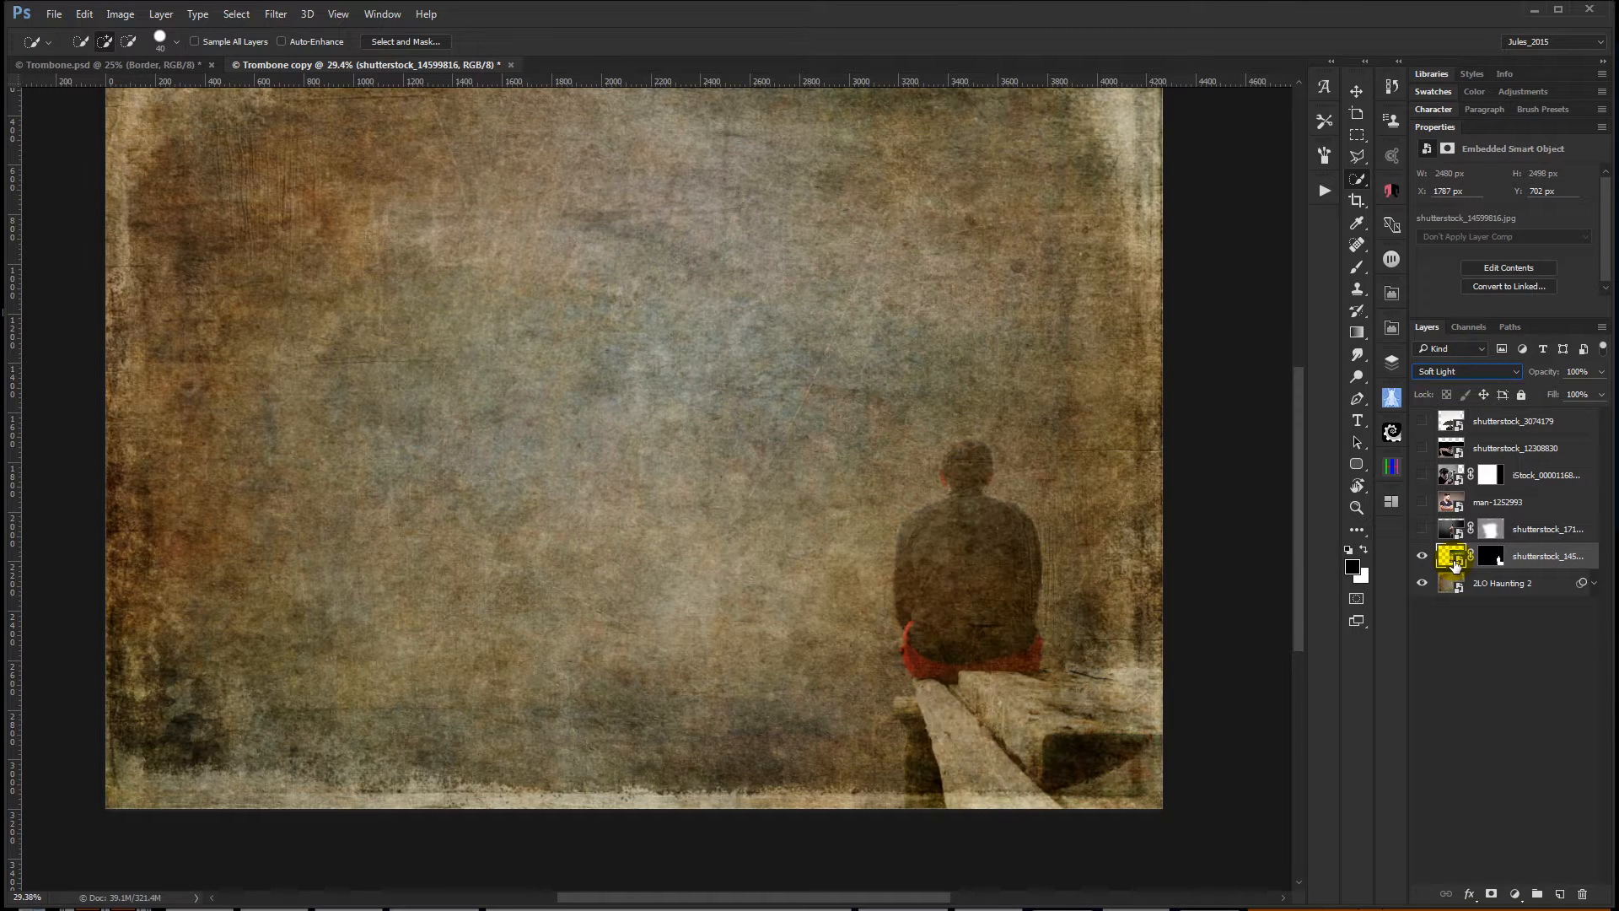
key(Down)
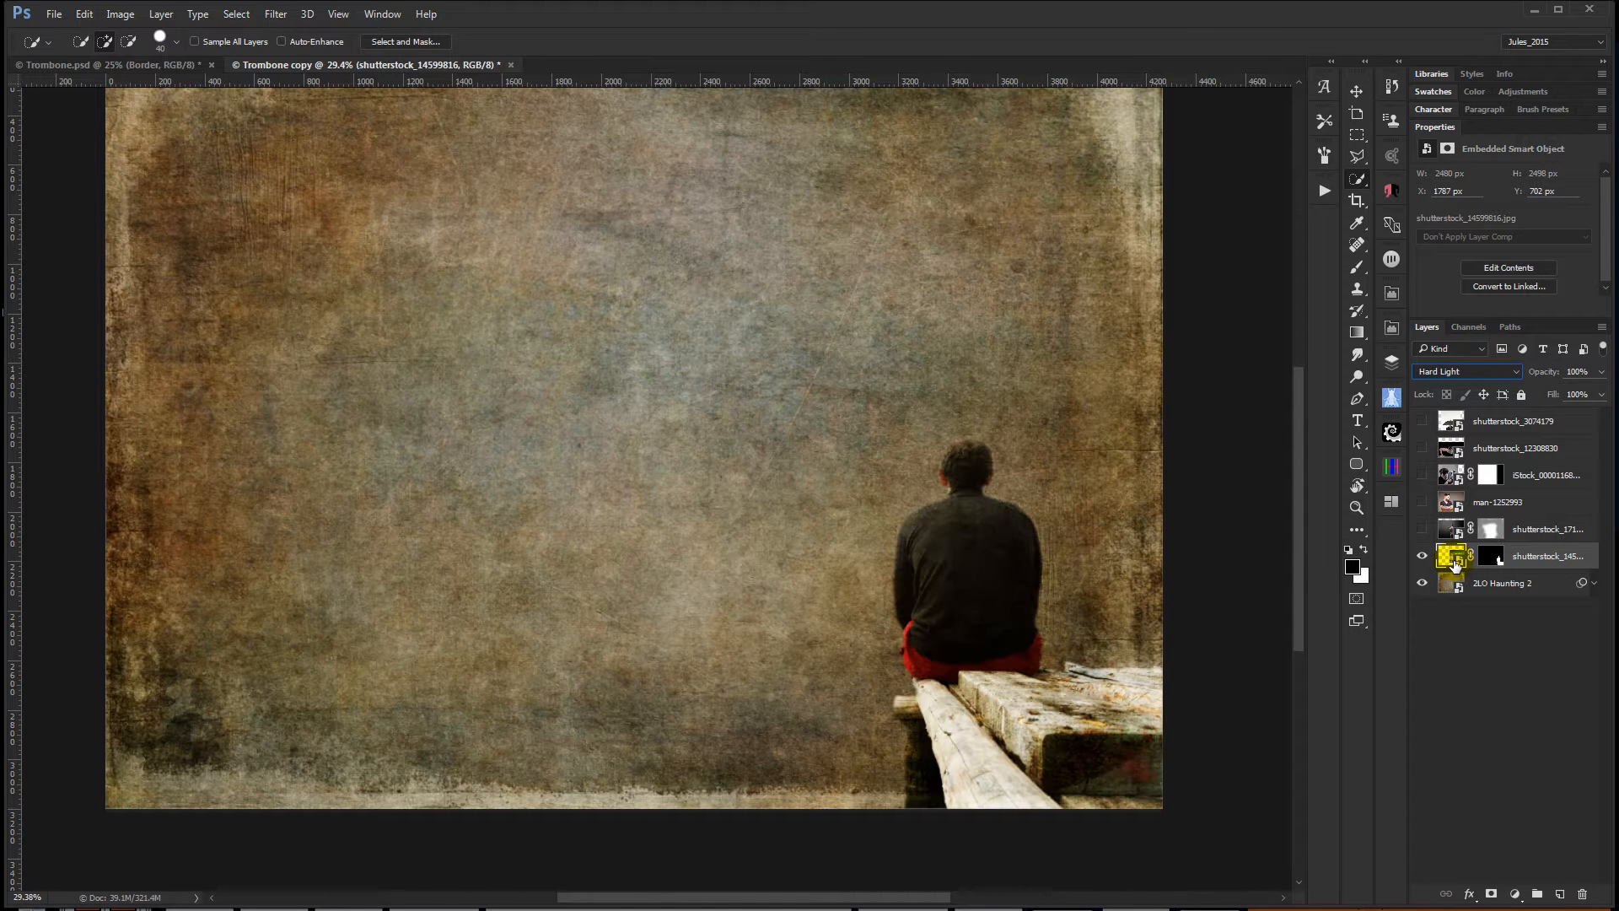